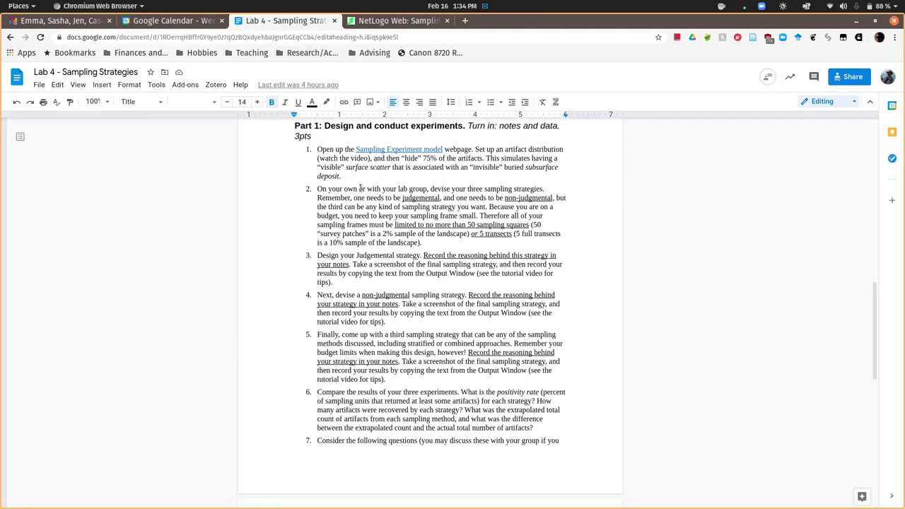
- Read through the Lab 4 handout, then switch to the NetLogo Web Sampling_Experiment model
scroll(360, 188, up, 10)
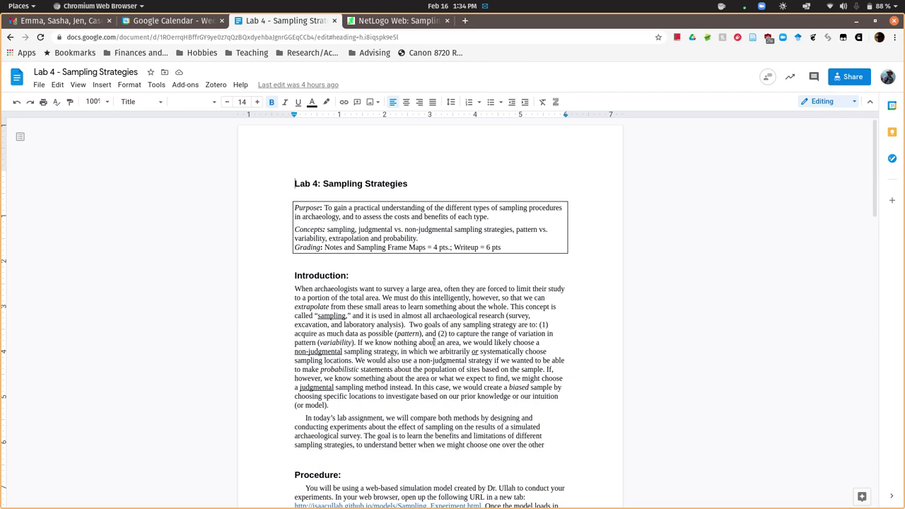
scroll(376, 322, down, 2)
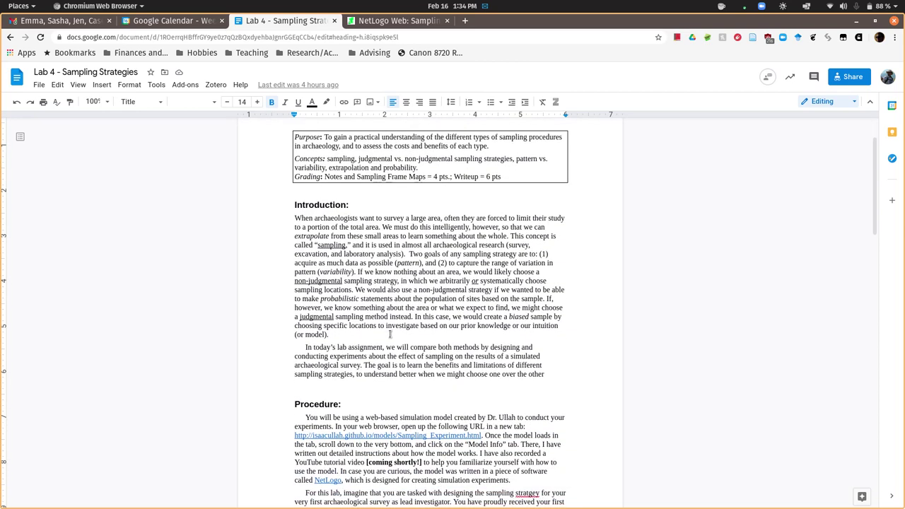
scroll(354, 244, down, 4)
scroll(353, 245, down, 1)
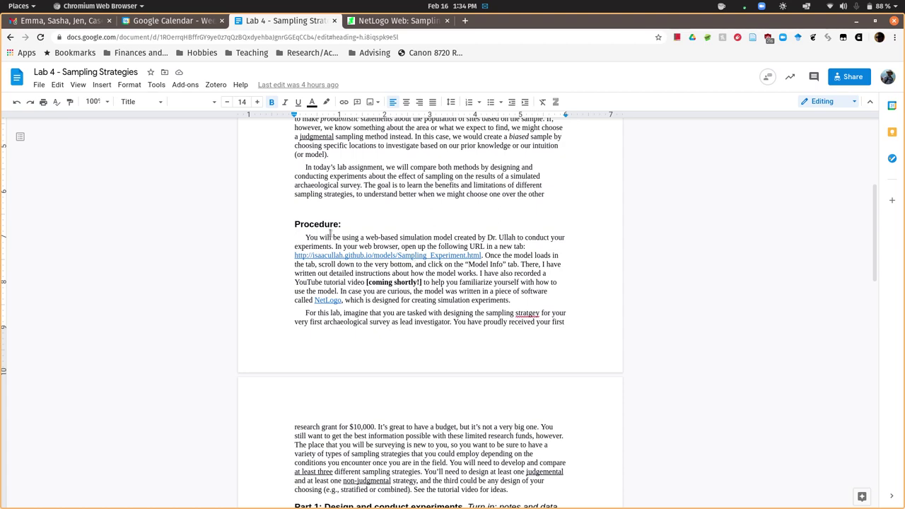
scroll(448, 233, down, 1)
scroll(448, 232, down, 1)
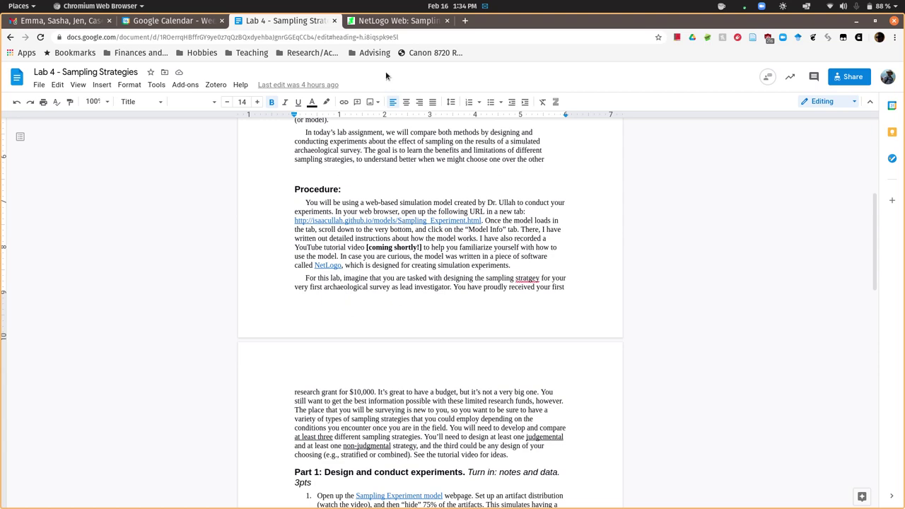
click(392, 21)
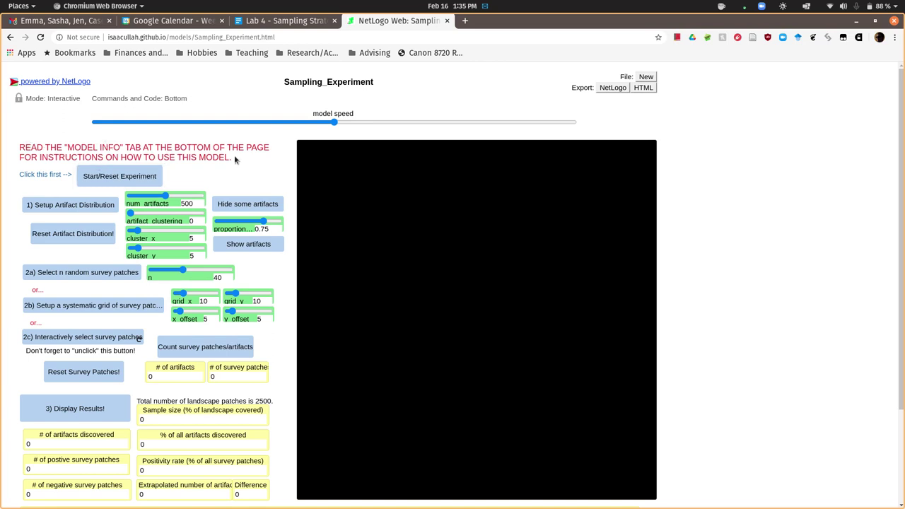
- Expand Model Info, read the model's instructions, and return to the top of the page
scroll(234, 155, down, 3)
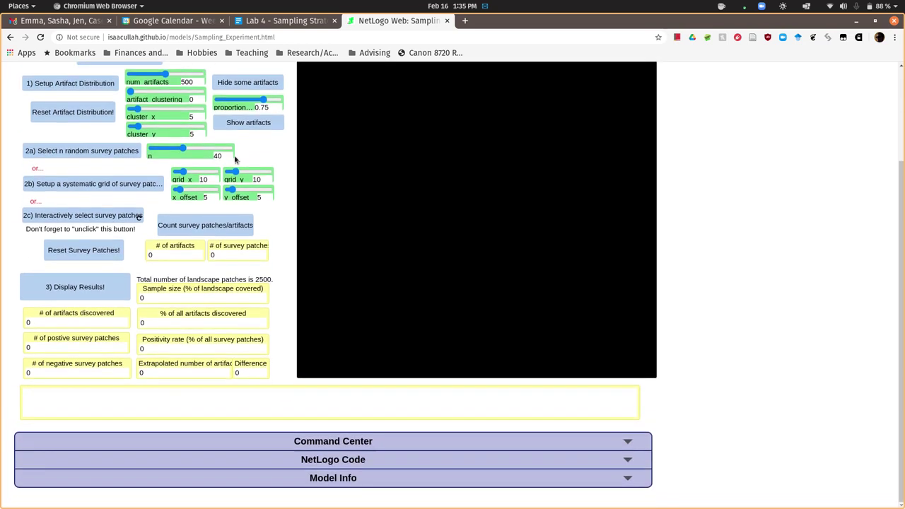
click(344, 479)
scroll(345, 483, down, 3)
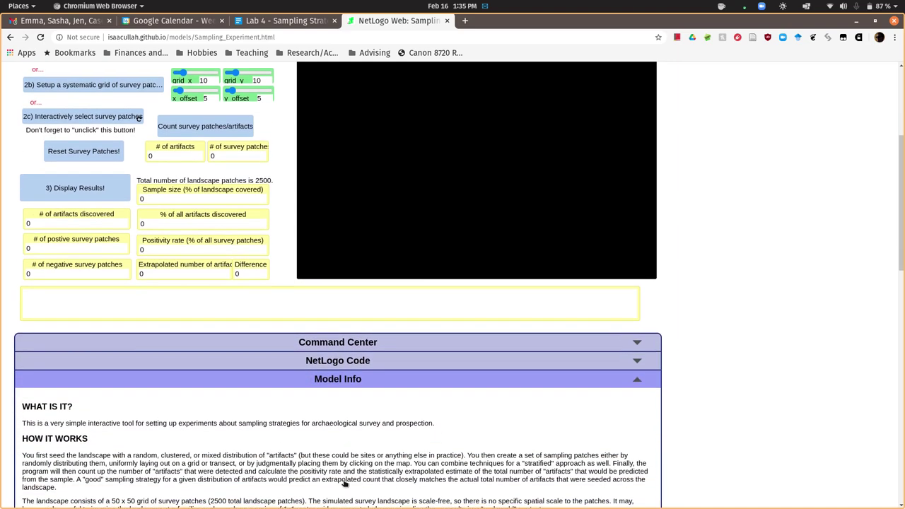
scroll(345, 483, down, 2)
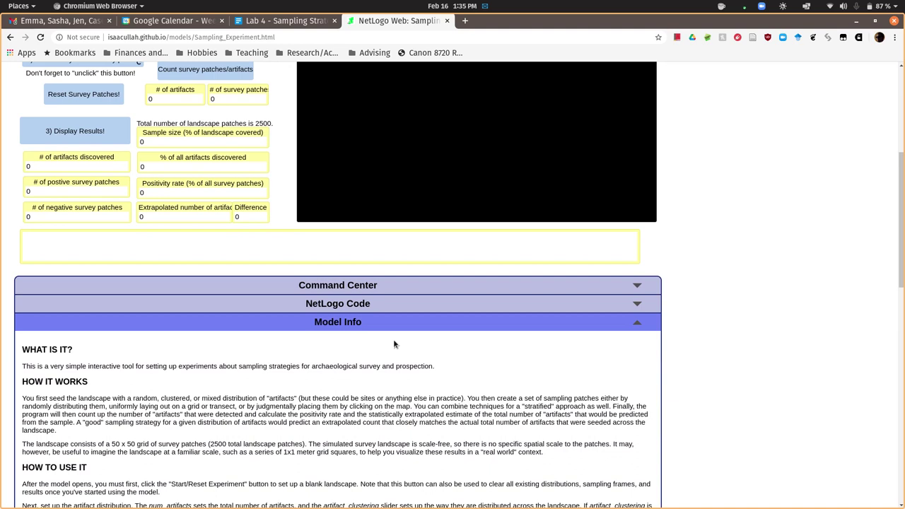
scroll(418, 309, down, 2)
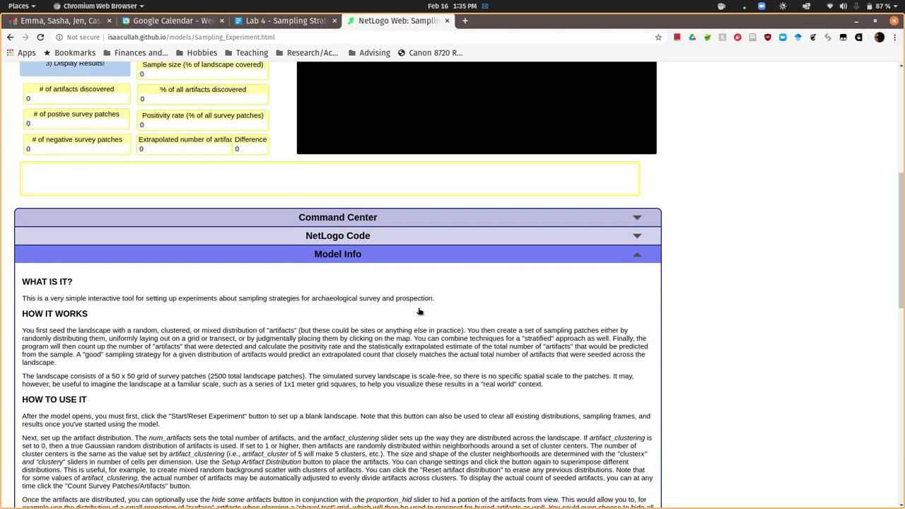
scroll(418, 312, down, 2)
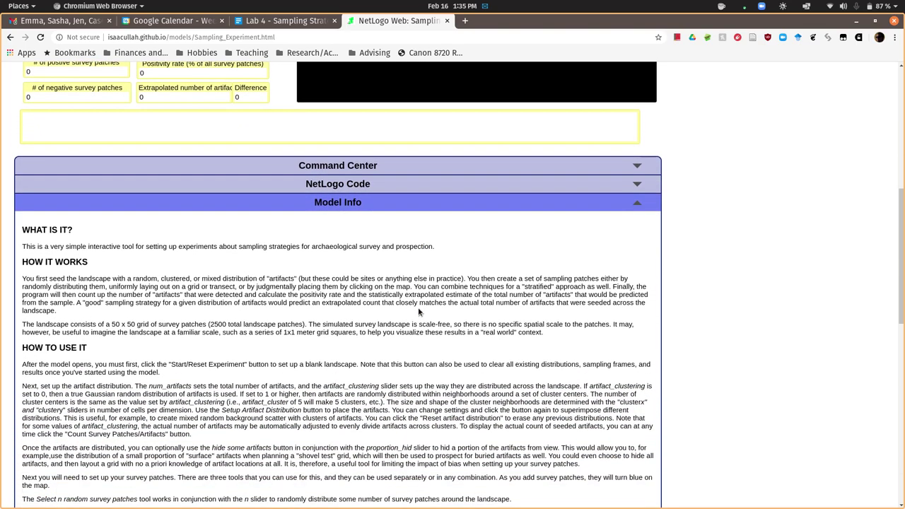
scroll(418, 311, down, 1)
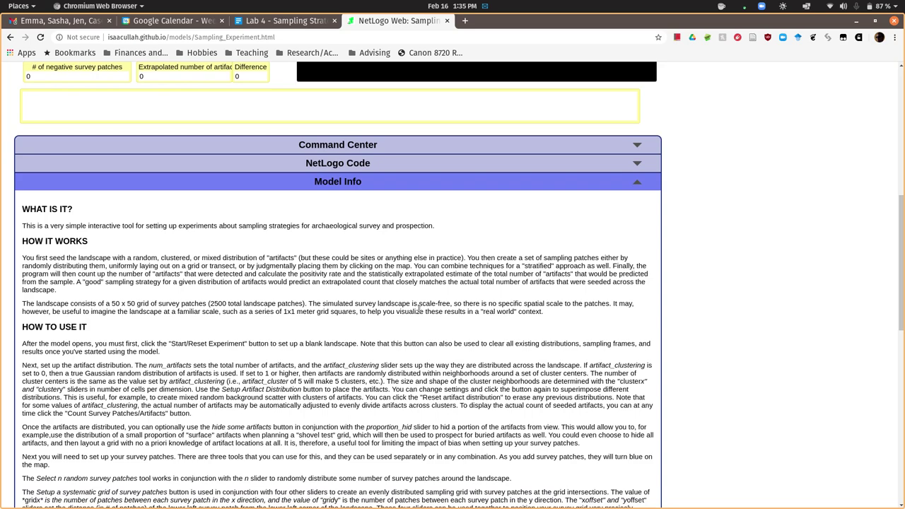
scroll(419, 309, down, 2)
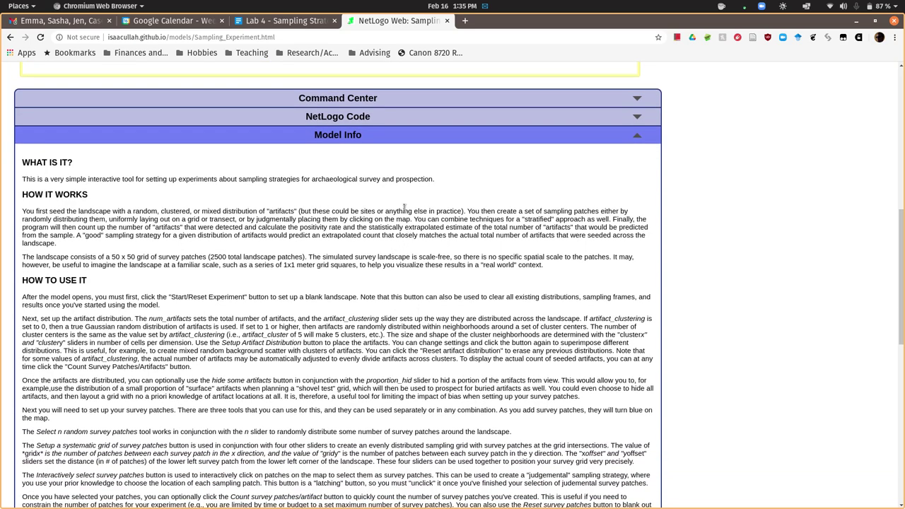
scroll(404, 208, down, 2)
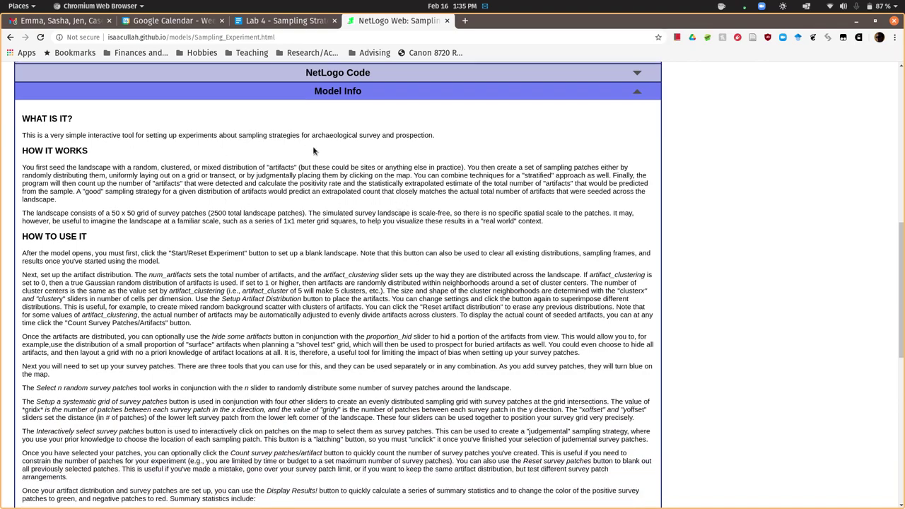
scroll(307, 312, down, 7)
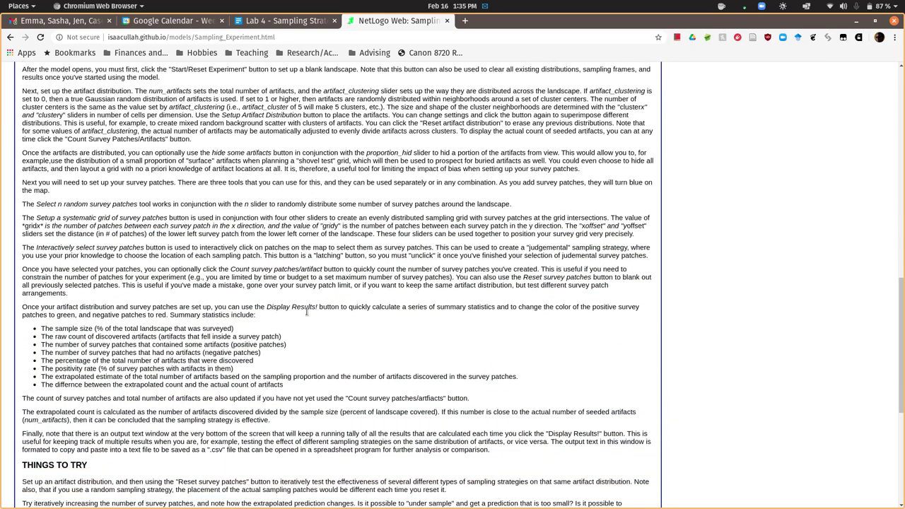
scroll(306, 312, down, 6)
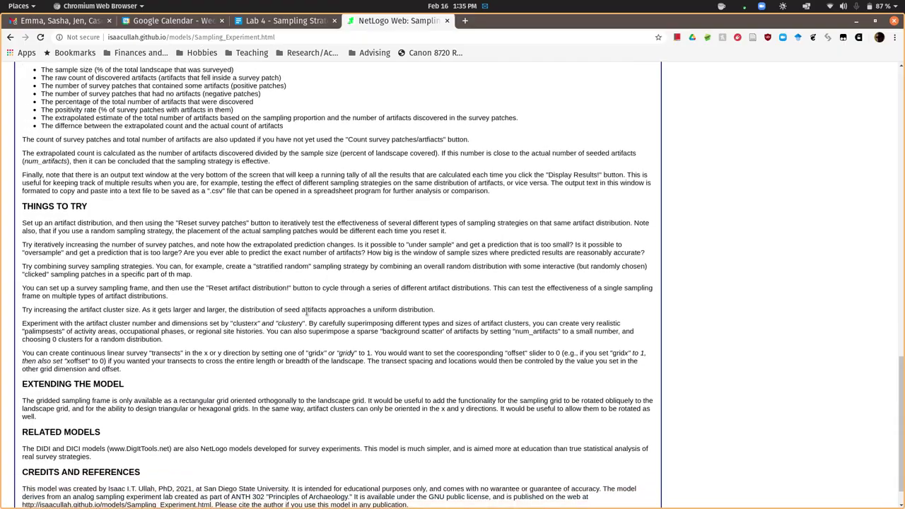
scroll(306, 311, up, 11)
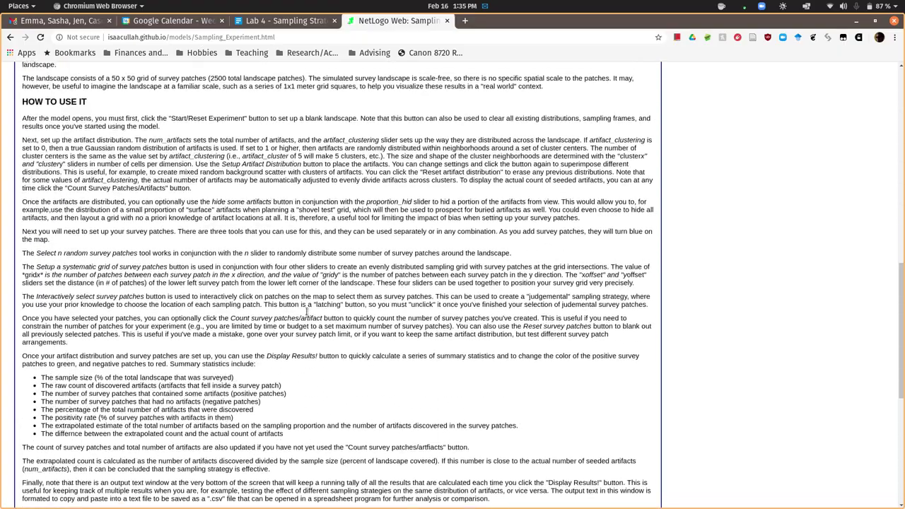
scroll(306, 311, up, 2)
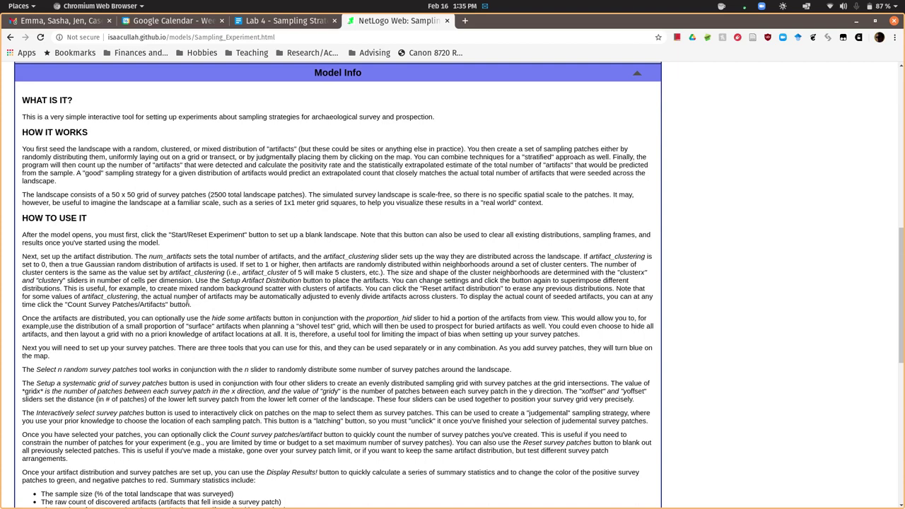
scroll(194, 369, down, 4)
scroll(194, 369, down, 3)
scroll(194, 369, up, 10)
scroll(194, 369, up, 9)
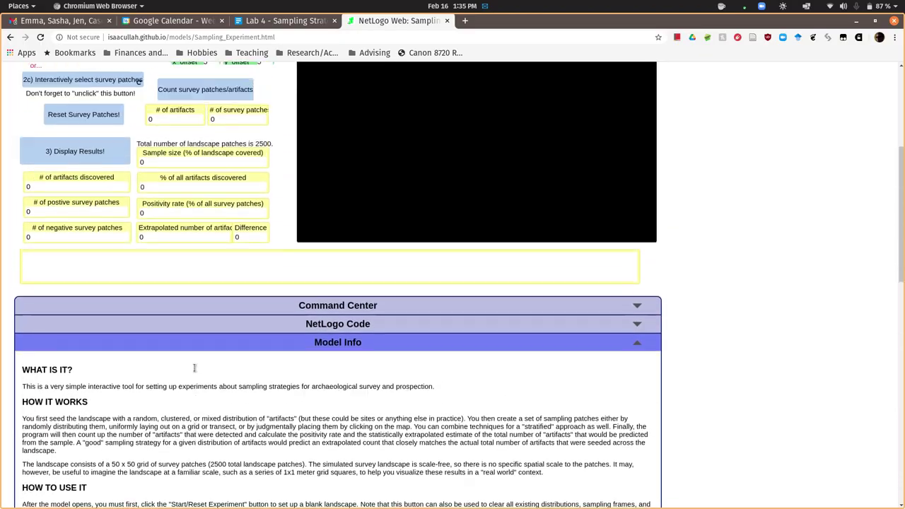
scroll(195, 367, up, 4)
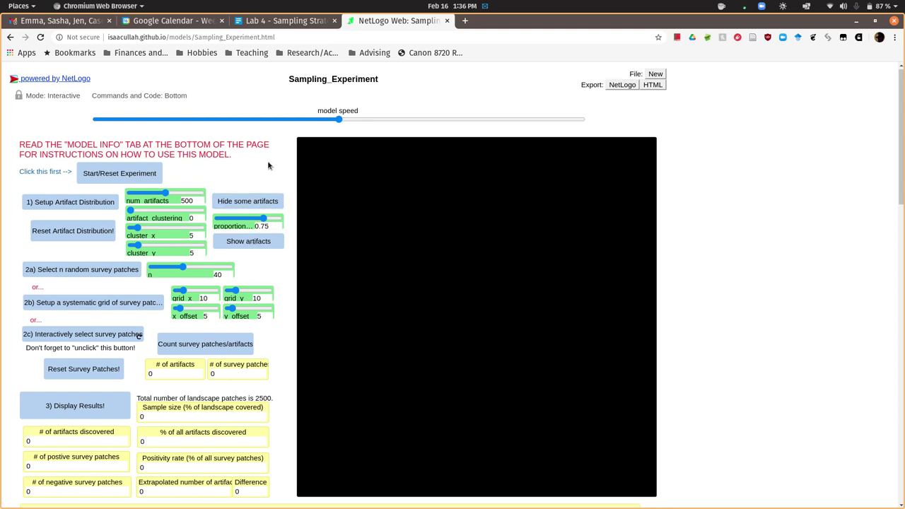
- Start a fresh experiment with Start/Reset Experiment, leaving a blank landscape
scroll(268, 166, down, 1)
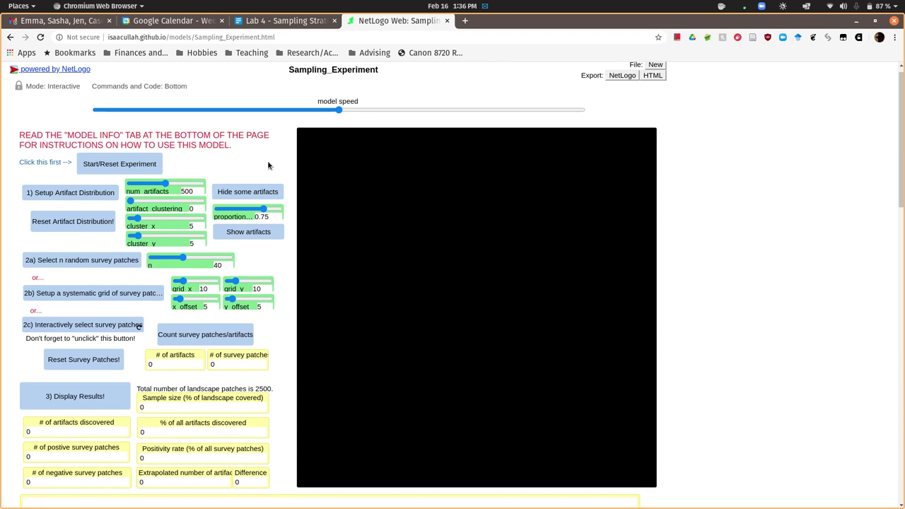
scroll(268, 165, down, 1)
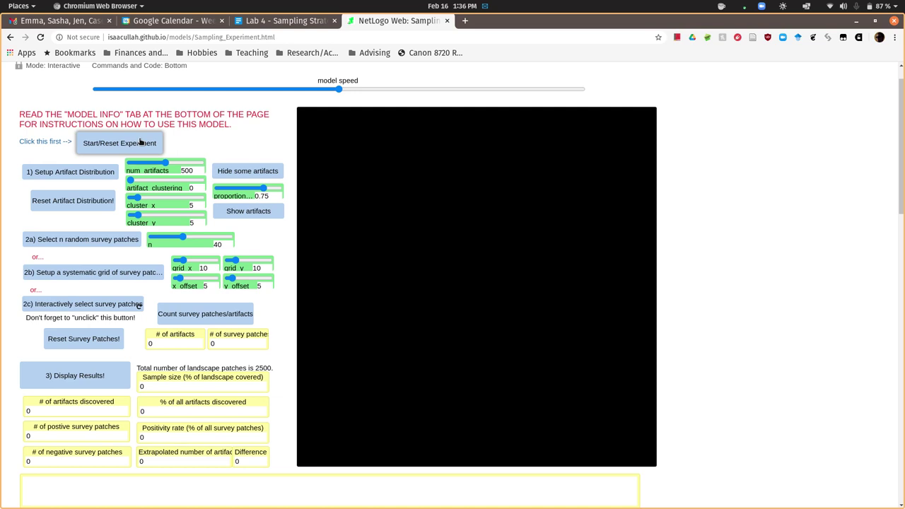
click(140, 142)
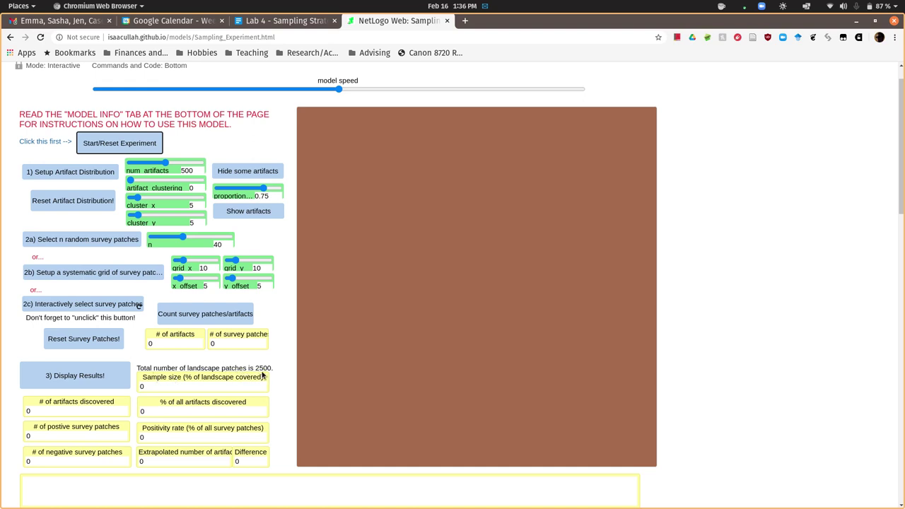
- Look up the word 'patches', then scatter 500 artifacts across the landscape
double_click(234, 368)
click(280, 368)
click(80, 169)
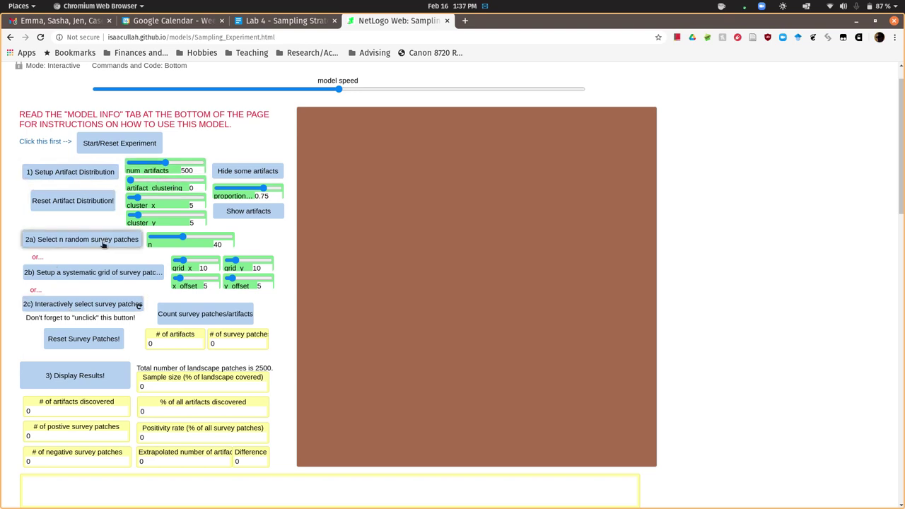
click(70, 174)
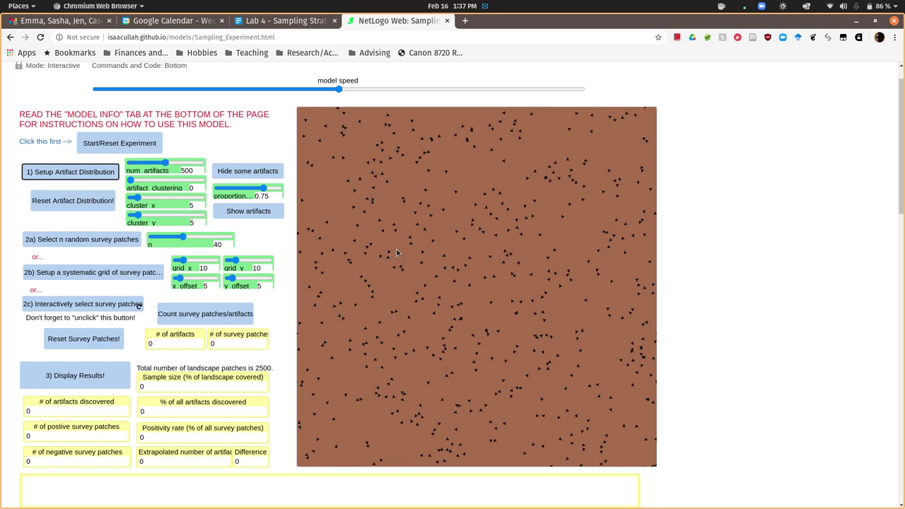
- Clear the artifacts, scatter 700 new ones, then set num_artifacts to 600
click(72, 202)
click(167, 162)
drag(171, 161, 177, 162)
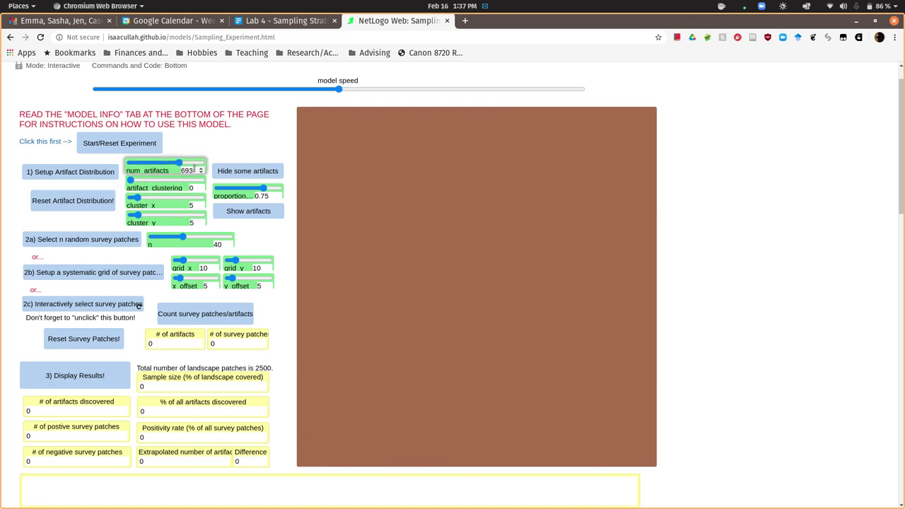
click(202, 170)
click(109, 170)
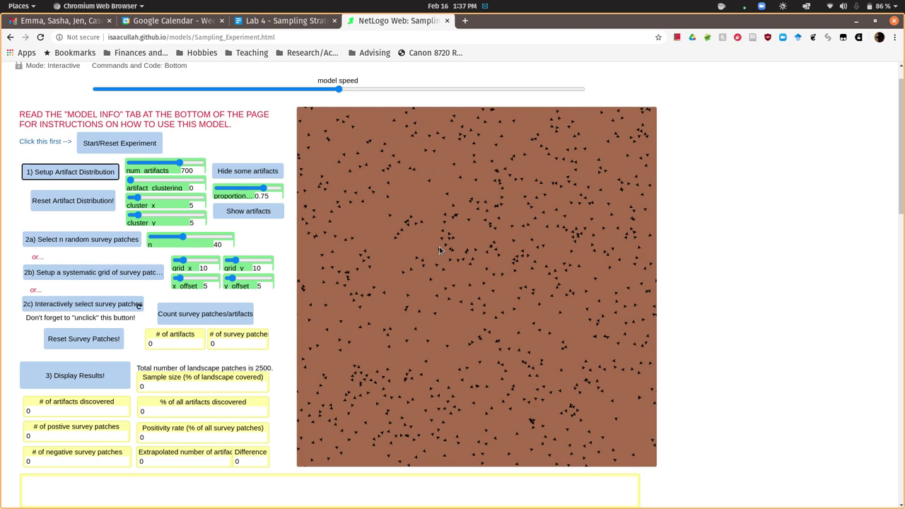
click(179, 162)
mouse_move(179, 163)
mouse_down()
mouse_move(161, 163)
mouse_move(174, 164)
mouse_up()
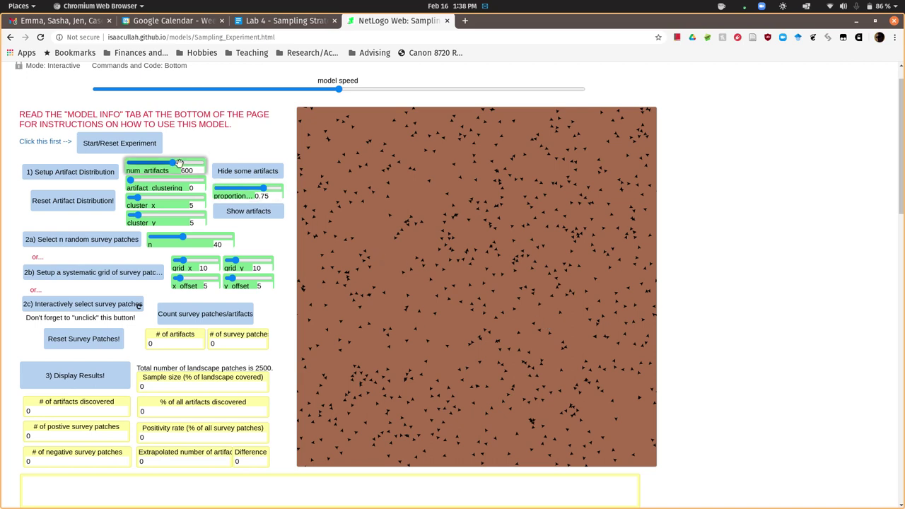
- Clear the landscape, generate artifacts with clustering 10, then clear that distribution
click(94, 198)
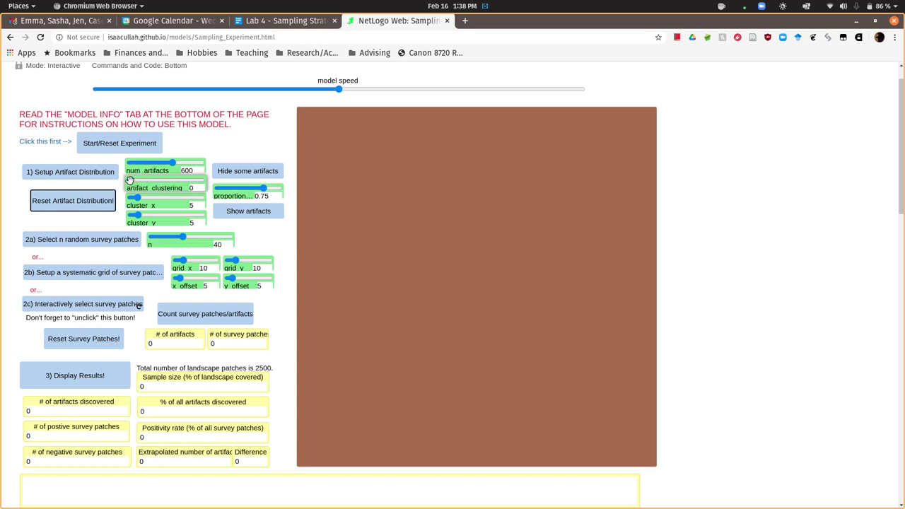
drag(129, 180, 115, 179)
click(111, 178)
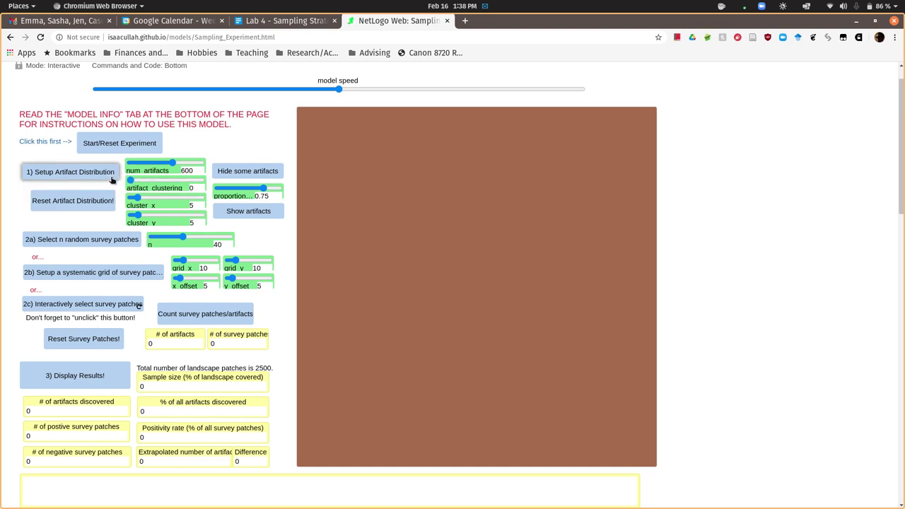
click(129, 180)
drag(130, 179, 139, 180)
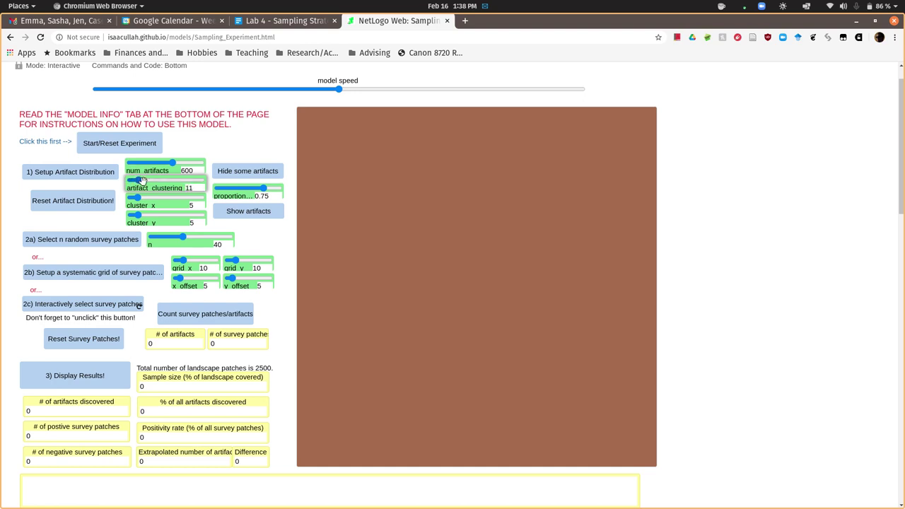
click(201, 190)
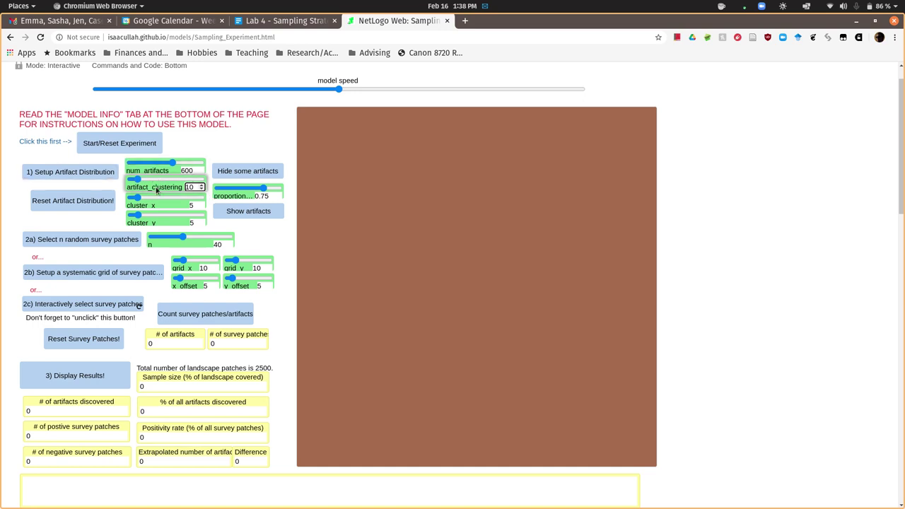
click(78, 172)
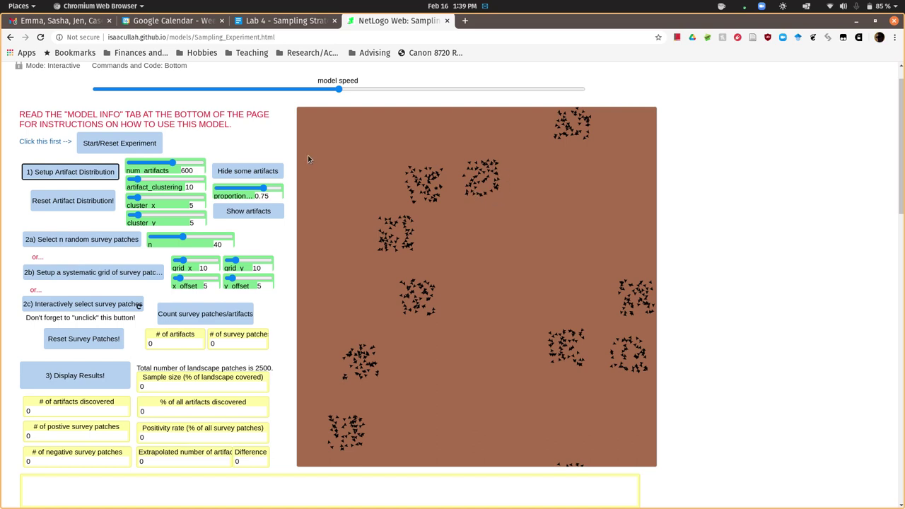
click(94, 202)
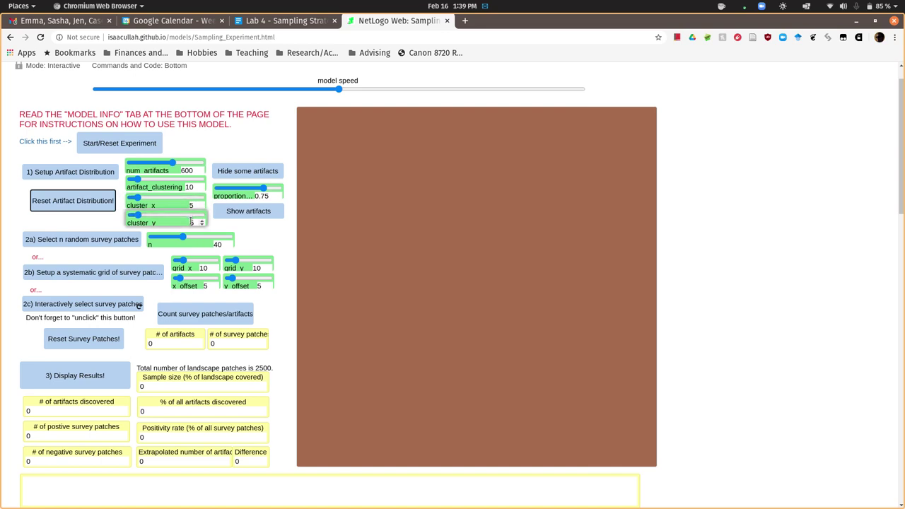
- Set cluster_x to 10 and generate a clustered artifact distribution
click(137, 197)
drag(138, 198, 149, 198)
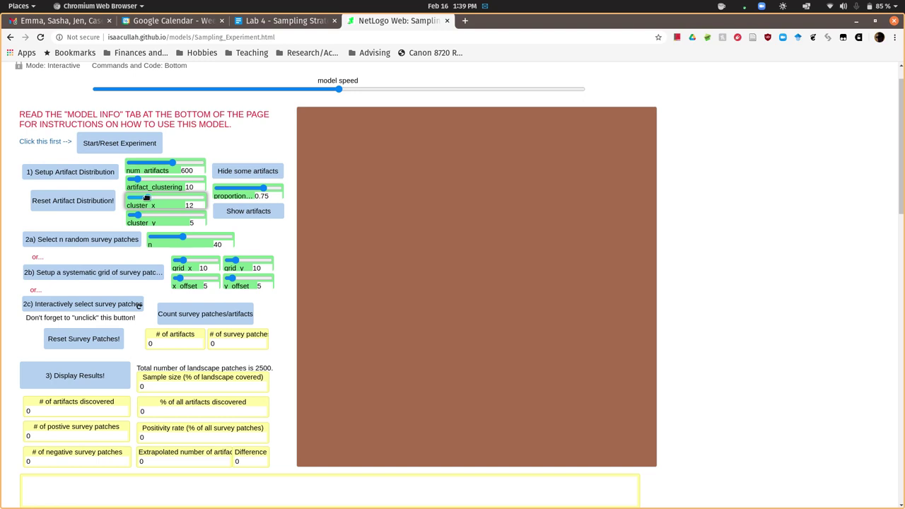
drag(144, 198, 141, 198)
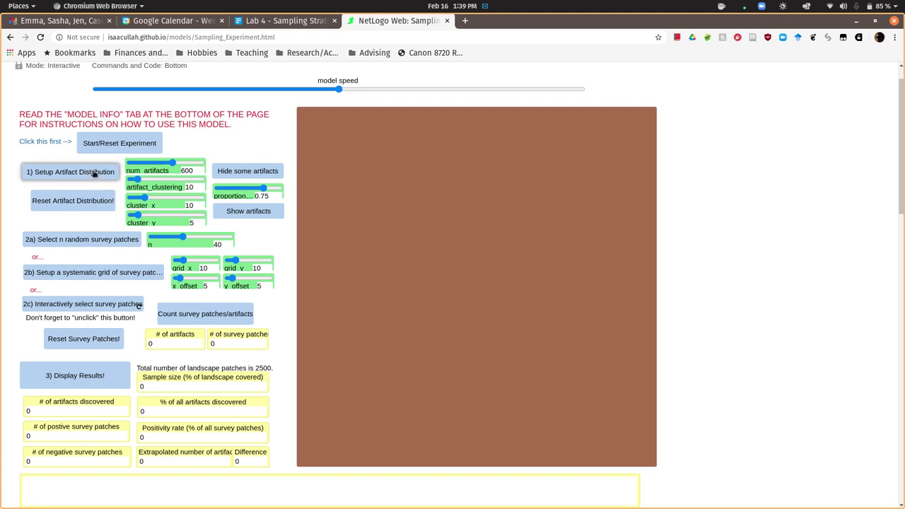
click(94, 173)
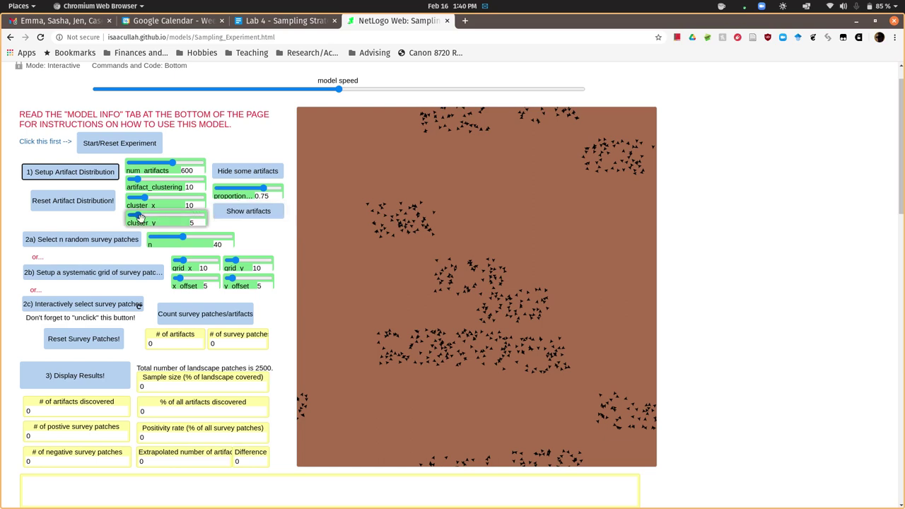
- Raise cluster_y to 15 and regenerate the clustered artifacts several times
drag(139, 215, 149, 214)
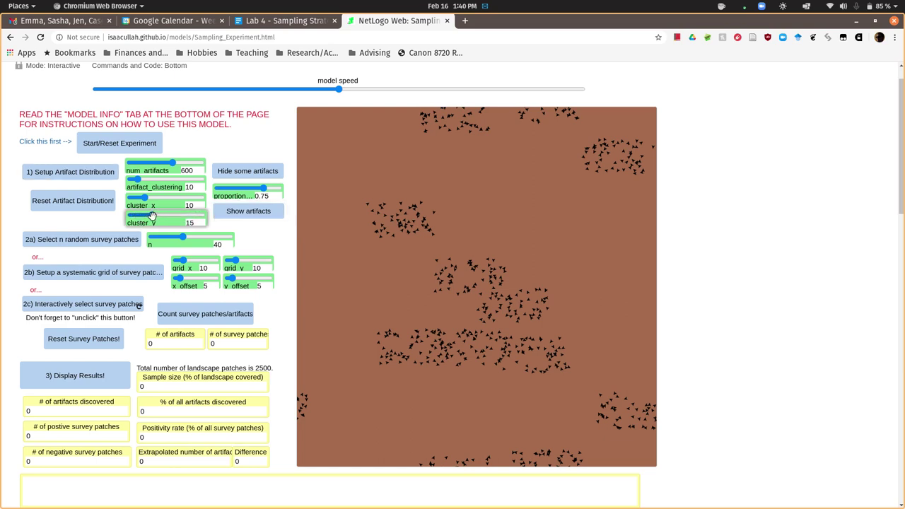
click(76, 203)
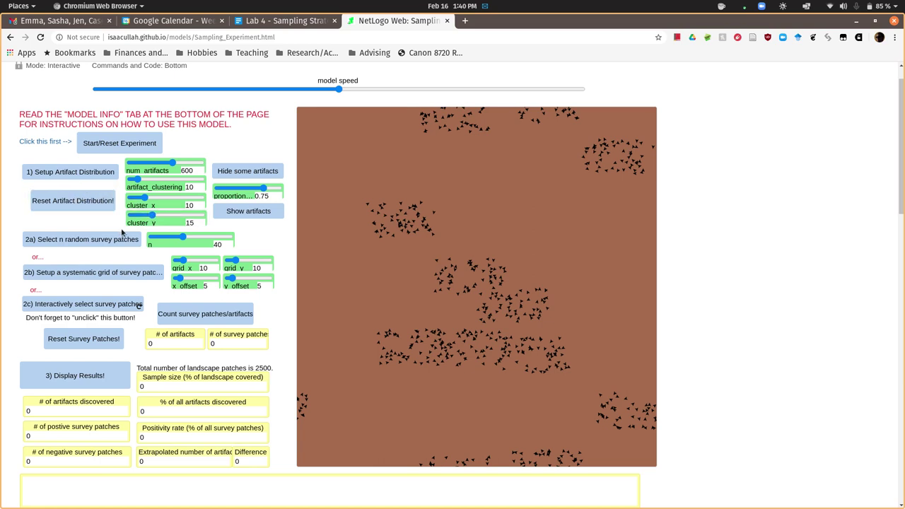
click(76, 172)
click(75, 171)
click(86, 202)
click(86, 174)
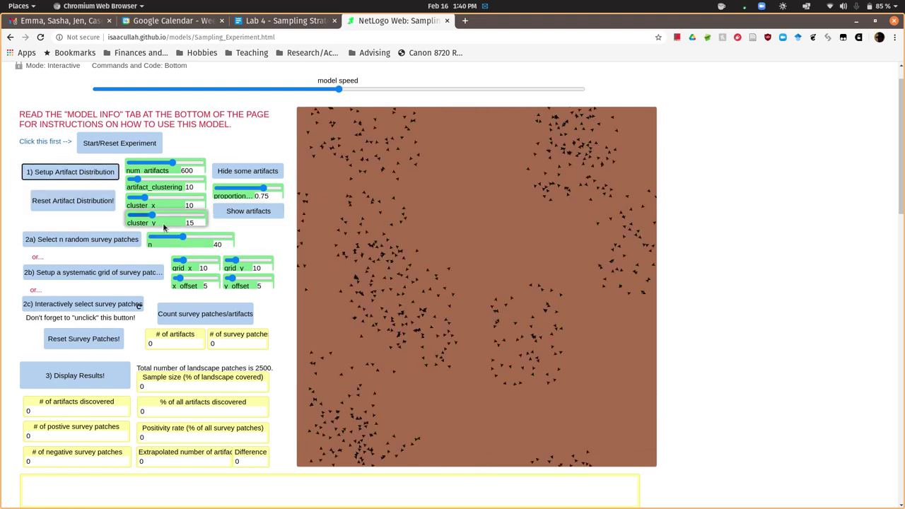
click(87, 198)
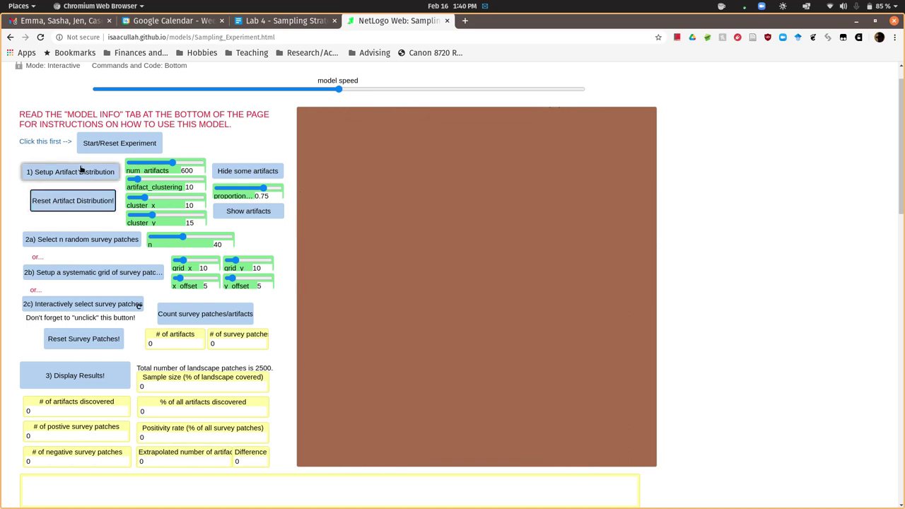
click(83, 172)
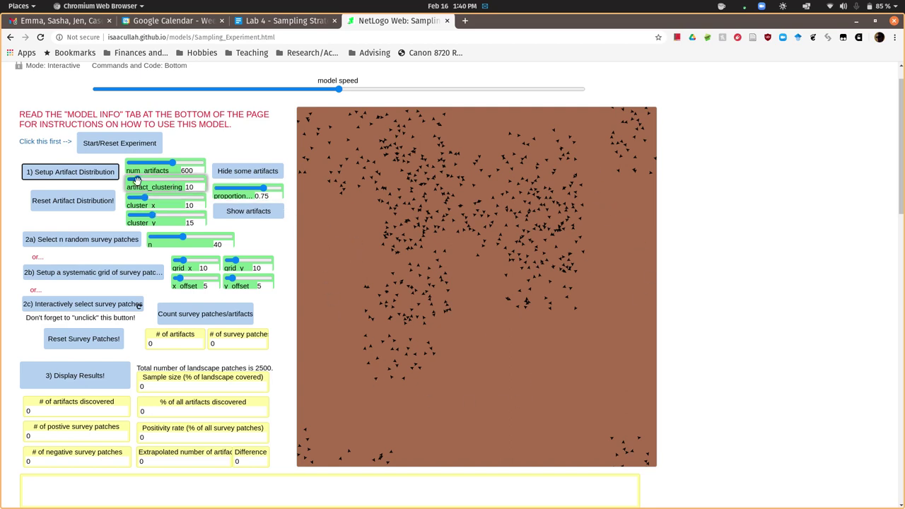
- Set artifact clustering to 0 and num_artifacts to 100, then set up the distribution
drag(137, 181, 117, 179)
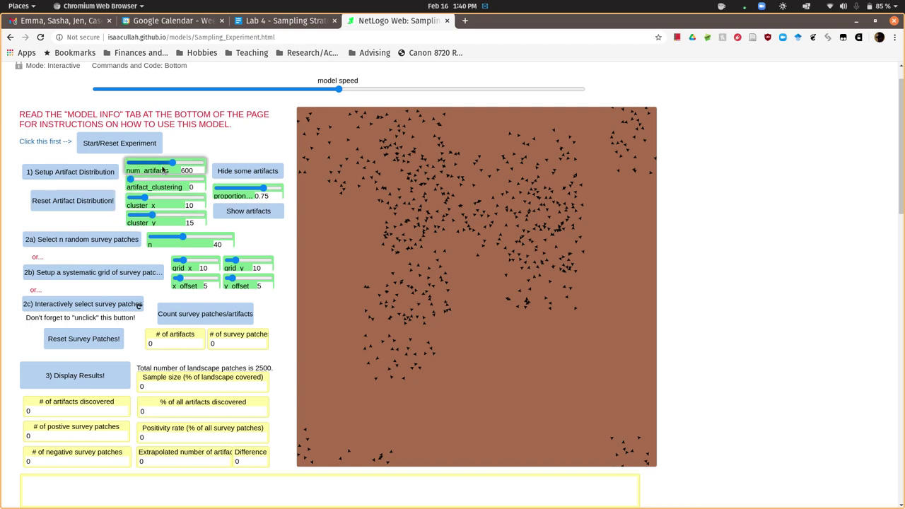
drag(172, 162, 137, 162)
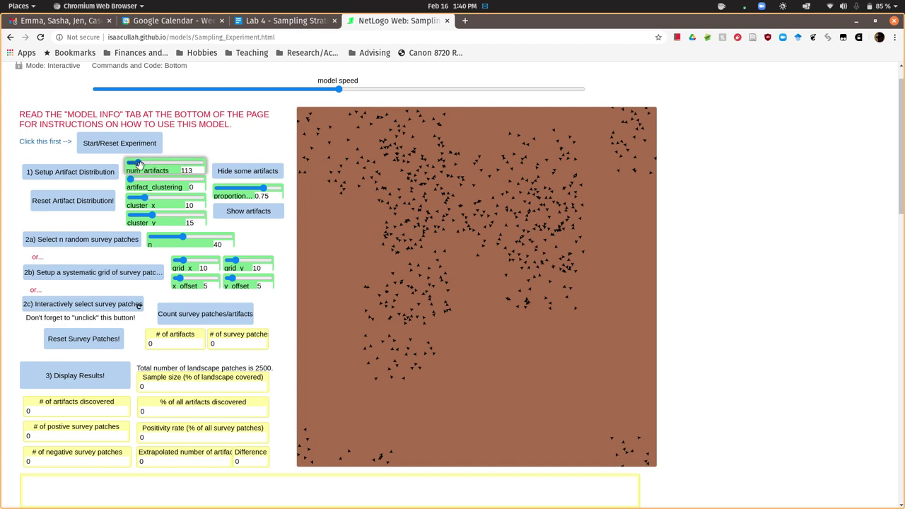
click(201, 174)
click(200, 173)
click(200, 173)
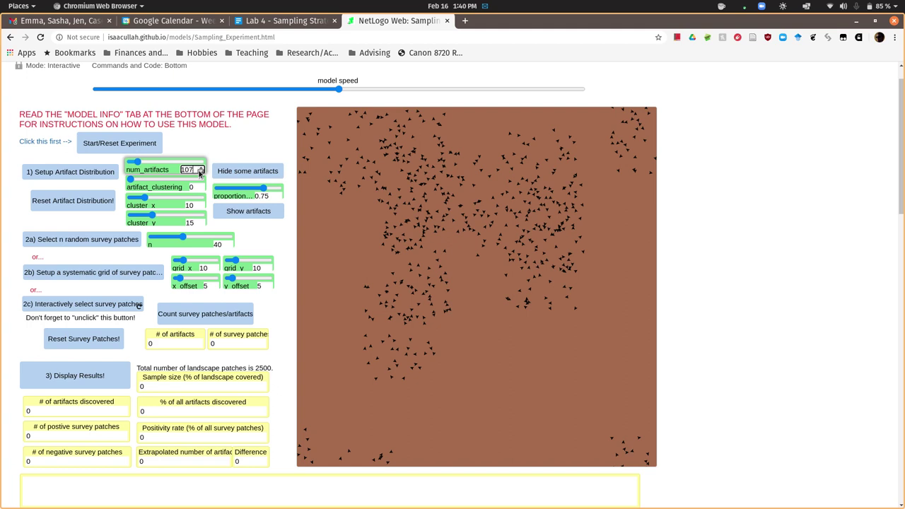
click(200, 173)
click(200, 173)
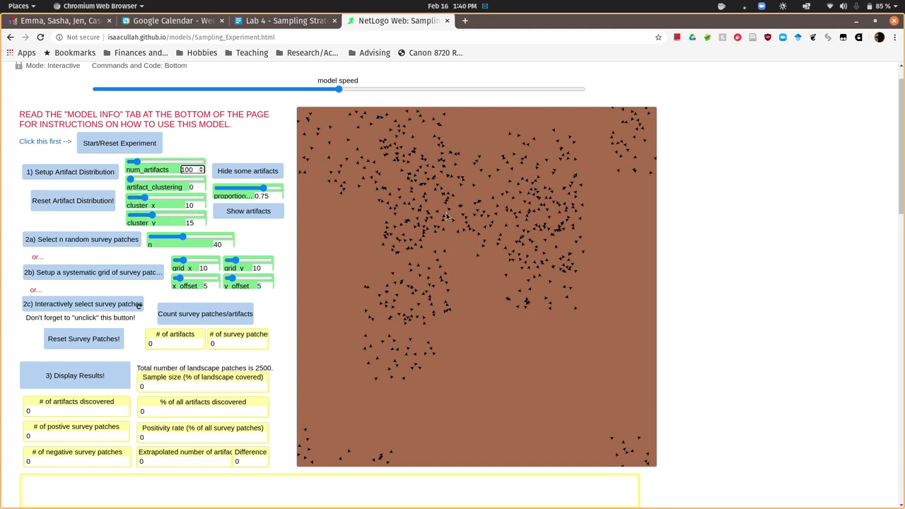
click(70, 169)
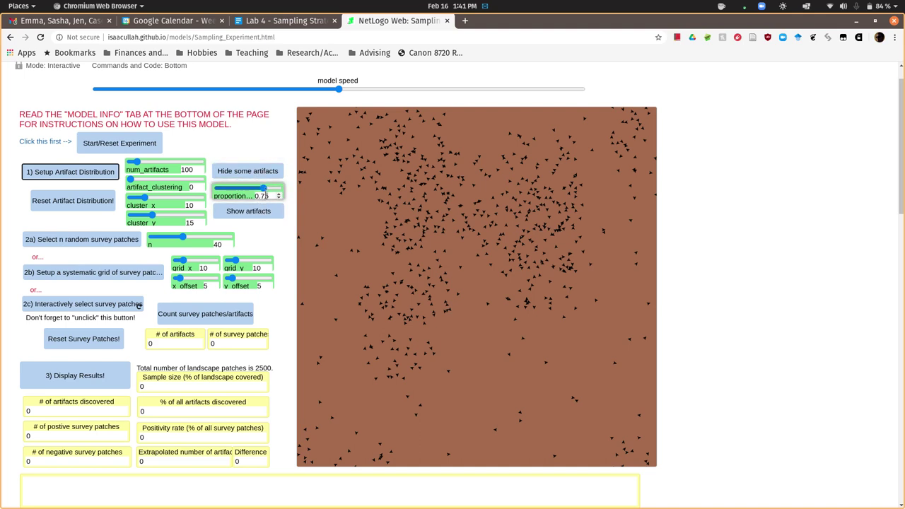
- Hide artifacts at proportions 0.2 and then 0.75, hiding repeatedly at each
click(262, 168)
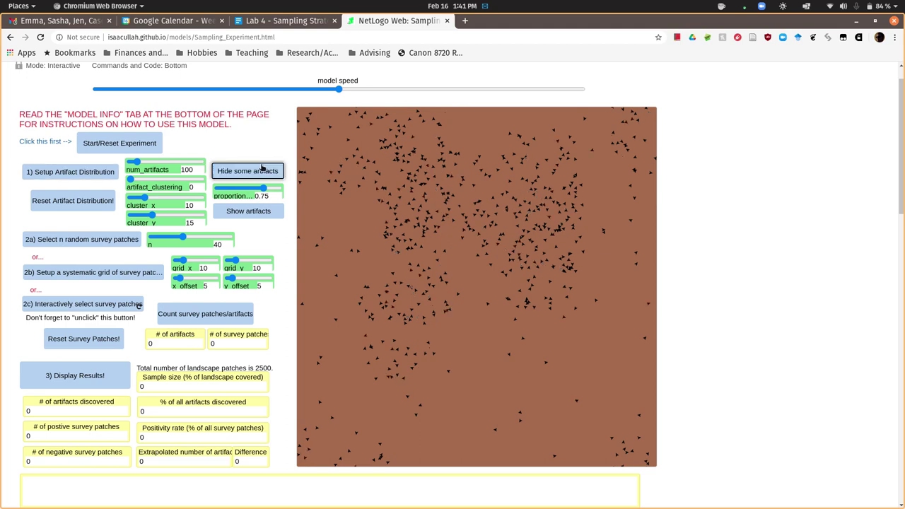
drag(262, 190, 230, 187)
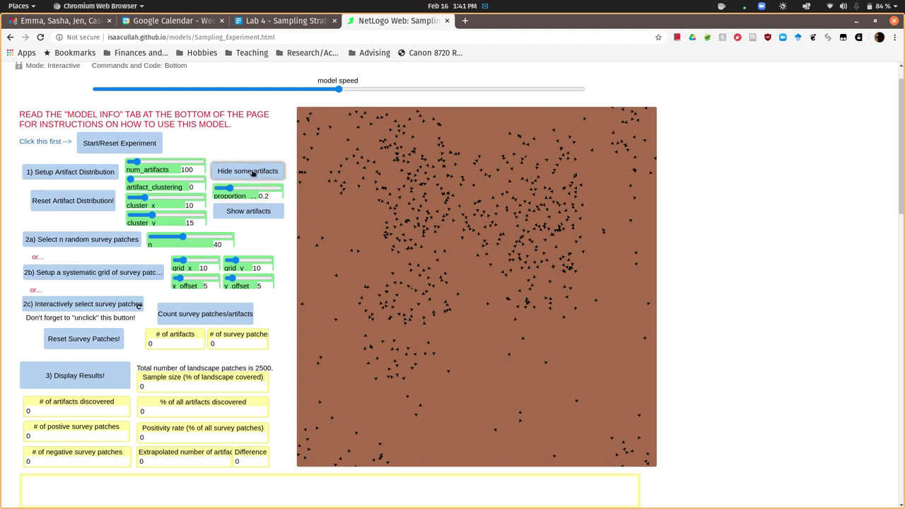
click(252, 172)
click(253, 172)
drag(229, 191, 263, 189)
click(253, 172)
click(253, 172)
click(252, 172)
click(252, 172)
click(253, 172)
- Hide artifacts at 0.9, then 0.95, show them all, and hide again
click(249, 171)
click(249, 172)
click(269, 187)
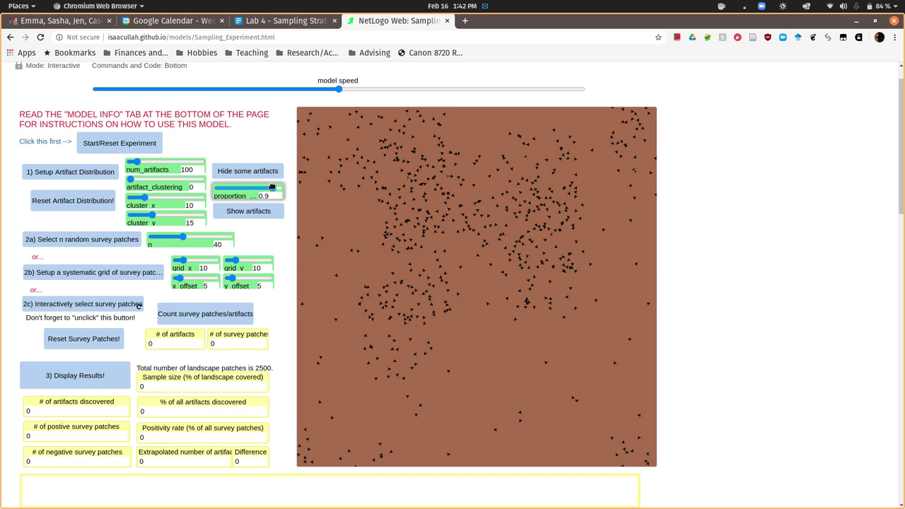
drag(272, 187, 276, 187)
click(259, 176)
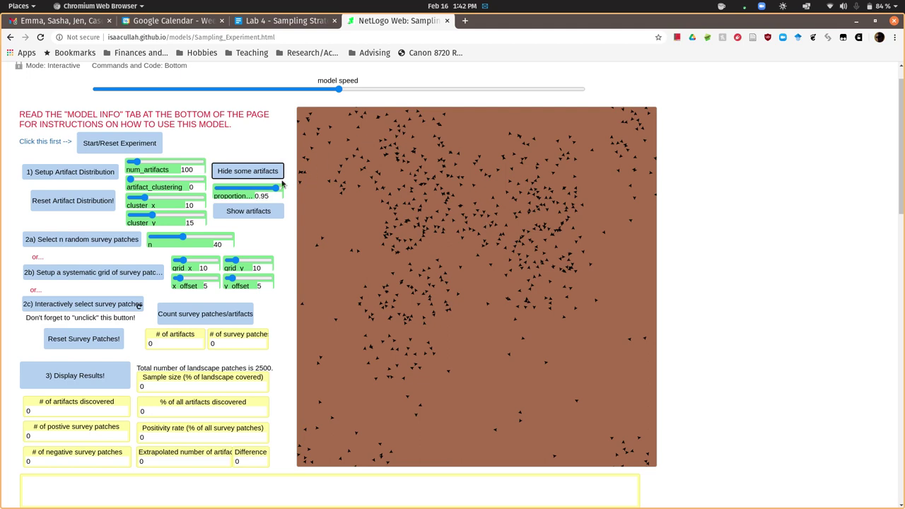
click(254, 210)
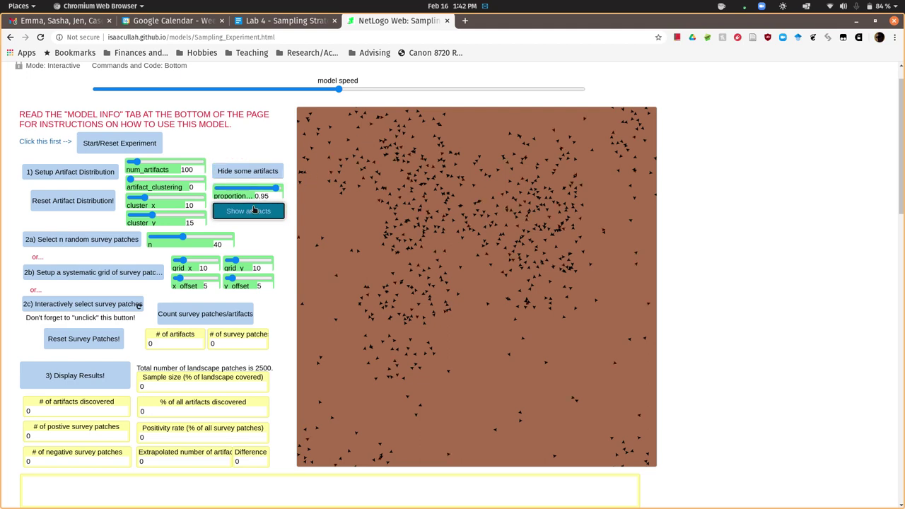
click(248, 175)
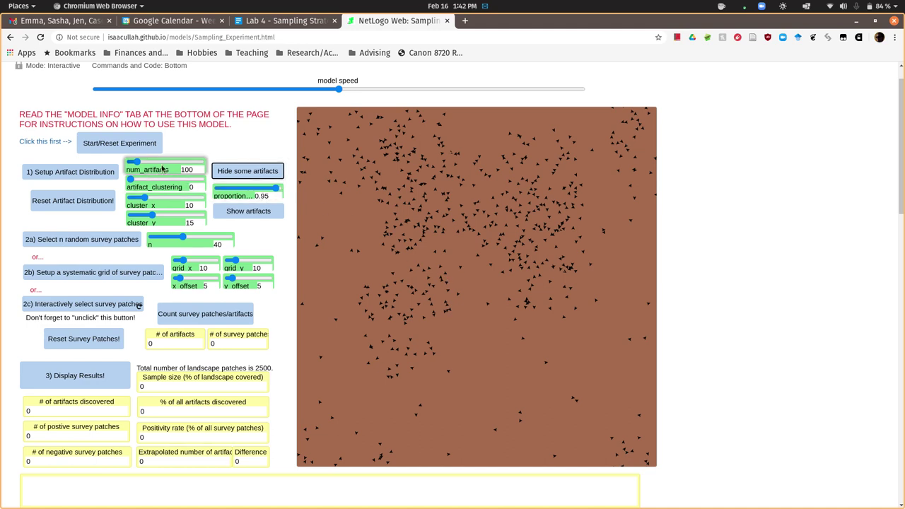
- Clear the world and generate 593 artifacts with clustering 8
click(96, 204)
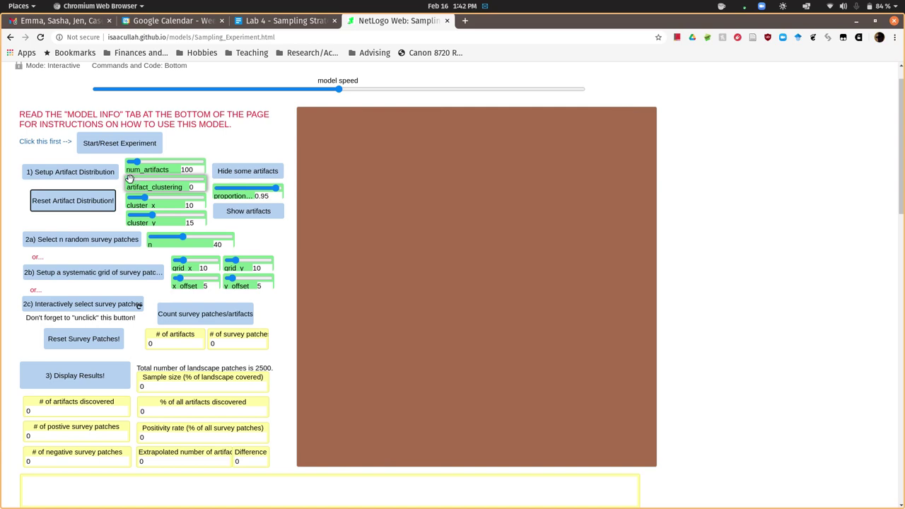
mouse_move(130, 178)
mouse_down()
mouse_move(144, 177)
mouse_move(134, 177)
mouse_up()
click(76, 175)
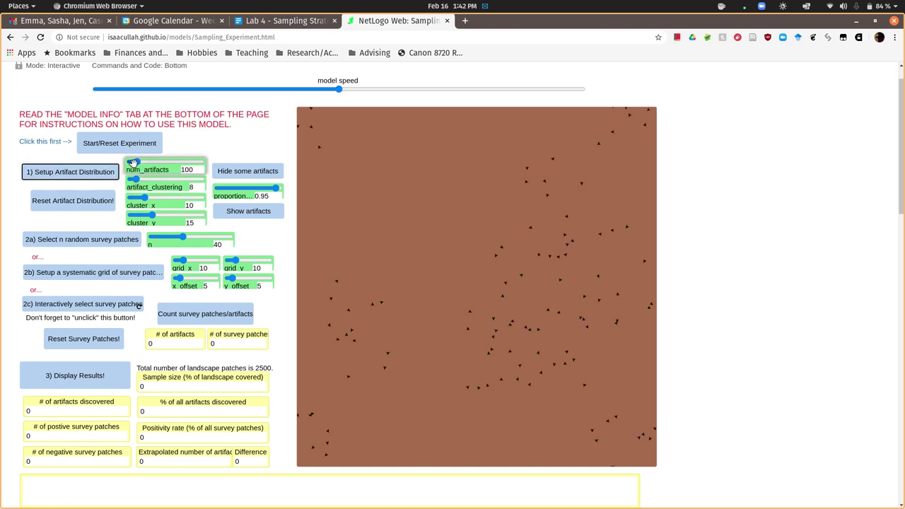
drag(134, 162, 171, 161)
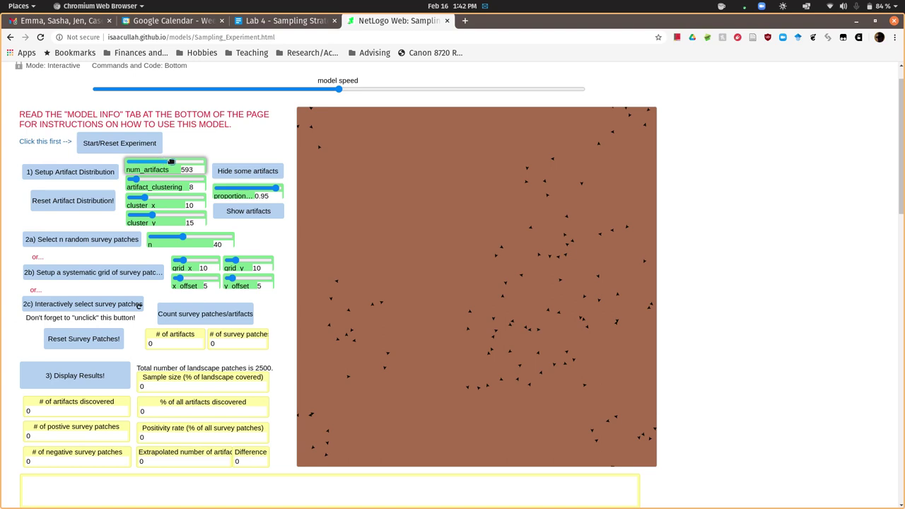
click(107, 177)
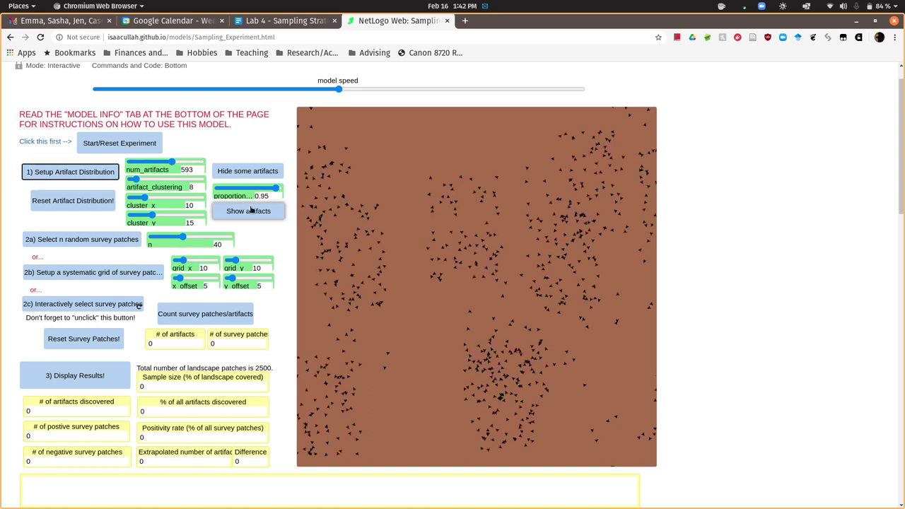
- Hide most artifacts, show them all, then hide most of them again
click(247, 175)
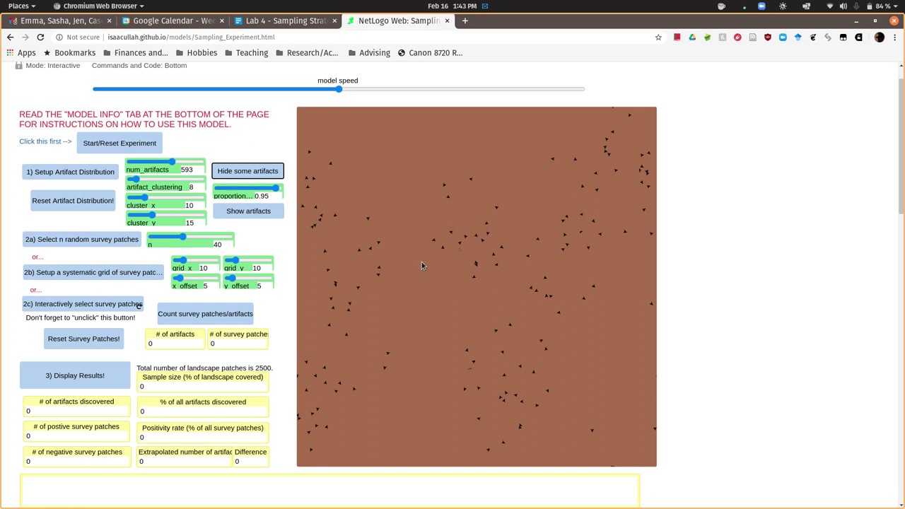
click(258, 213)
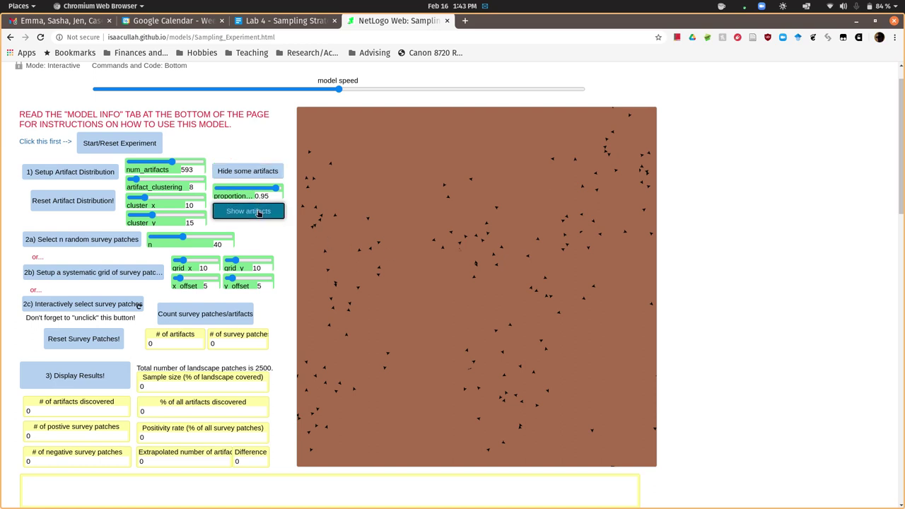
click(253, 172)
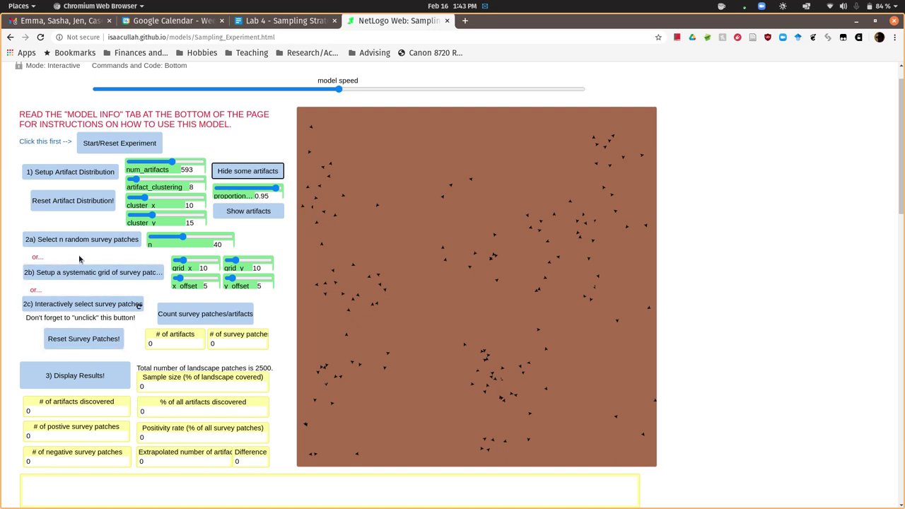
- Place random survey patches on the landscape, then raise n from 40 to 60
click(89, 242)
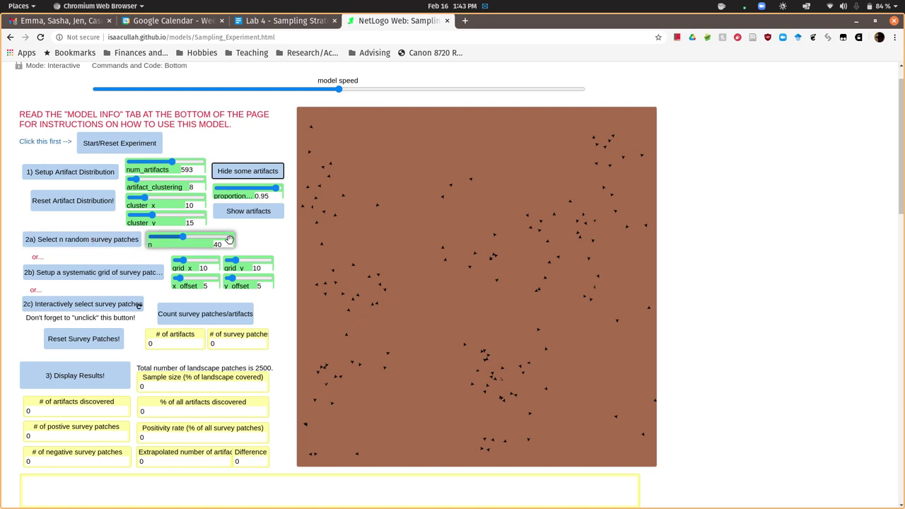
click(104, 240)
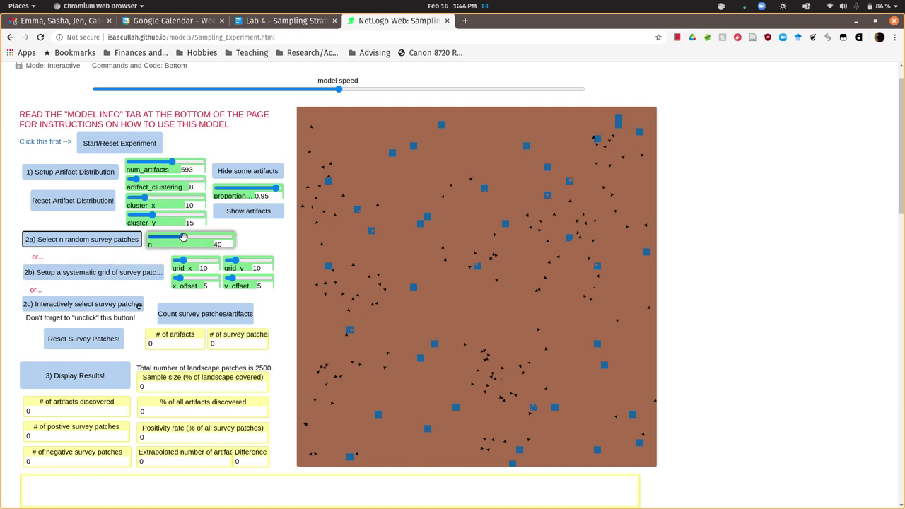
drag(181, 237, 198, 237)
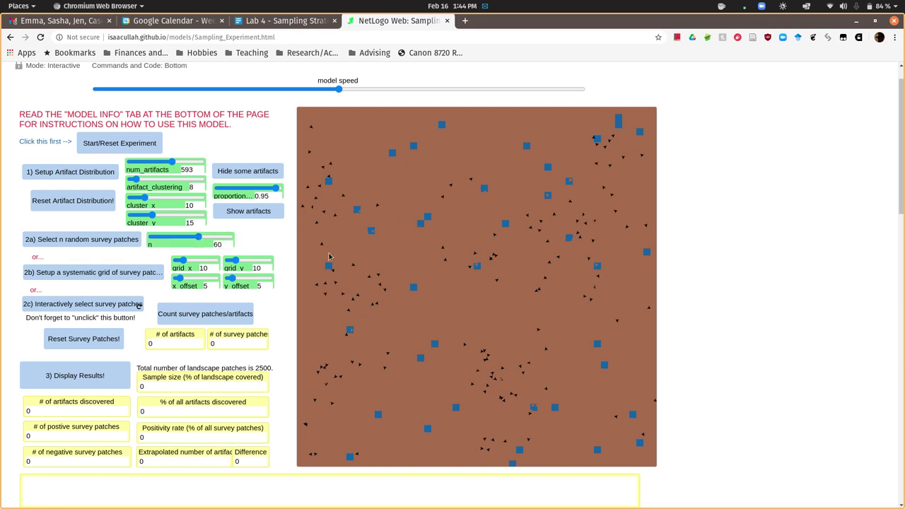
- Lower survey size n to 50 and redraw random blue survey patches, resetting between draws
click(88, 341)
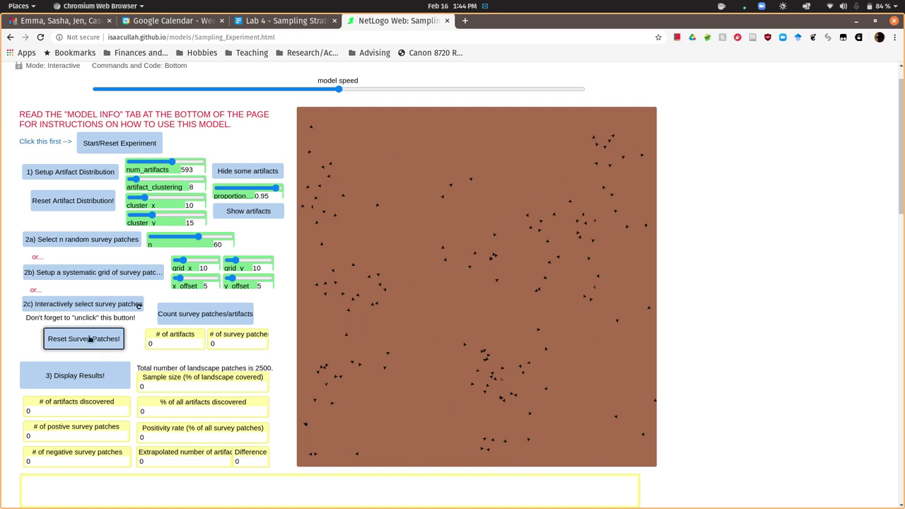
click(99, 242)
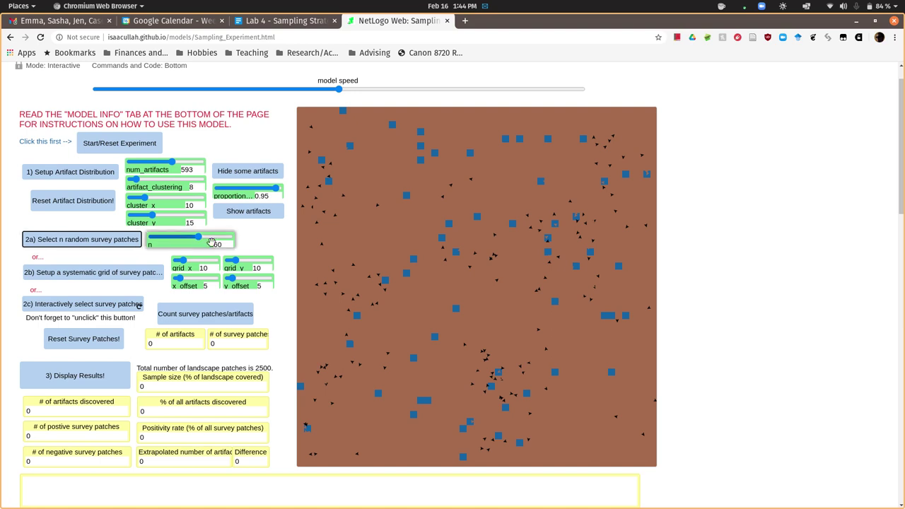
click(198, 237)
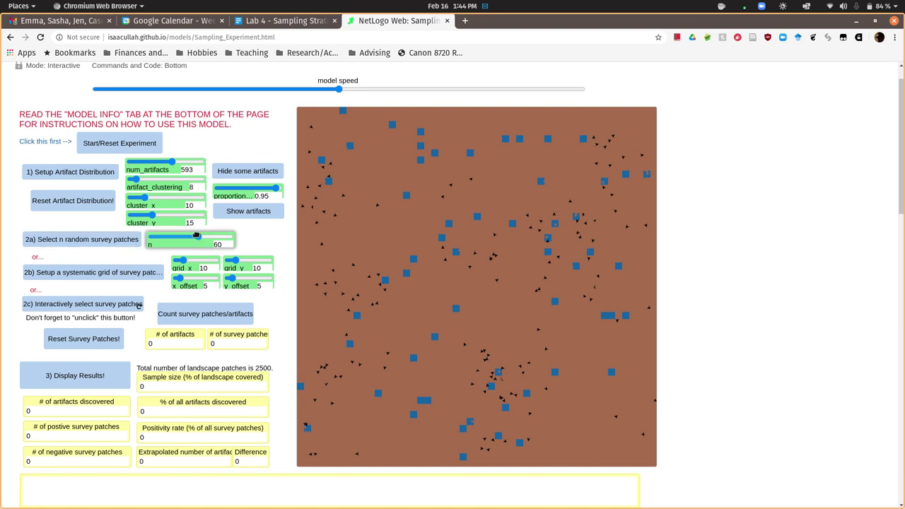
drag(196, 235, 189, 235)
click(84, 339)
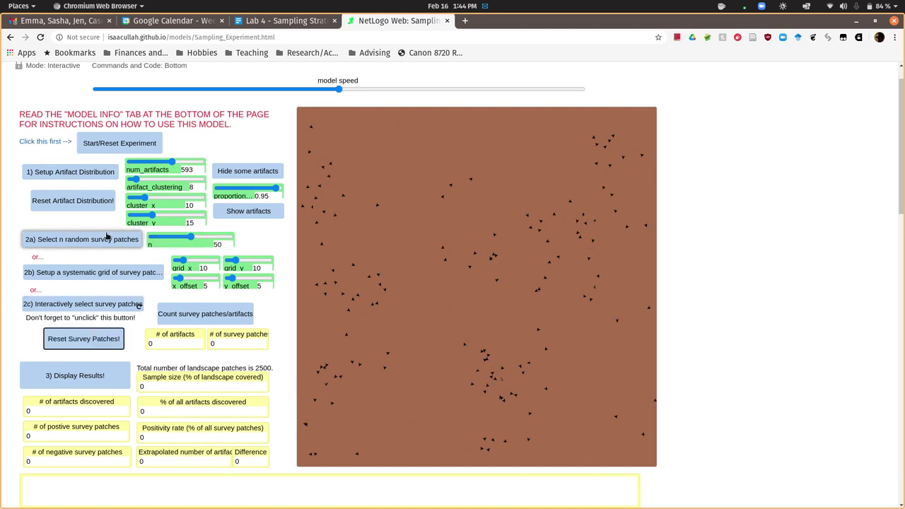
click(106, 240)
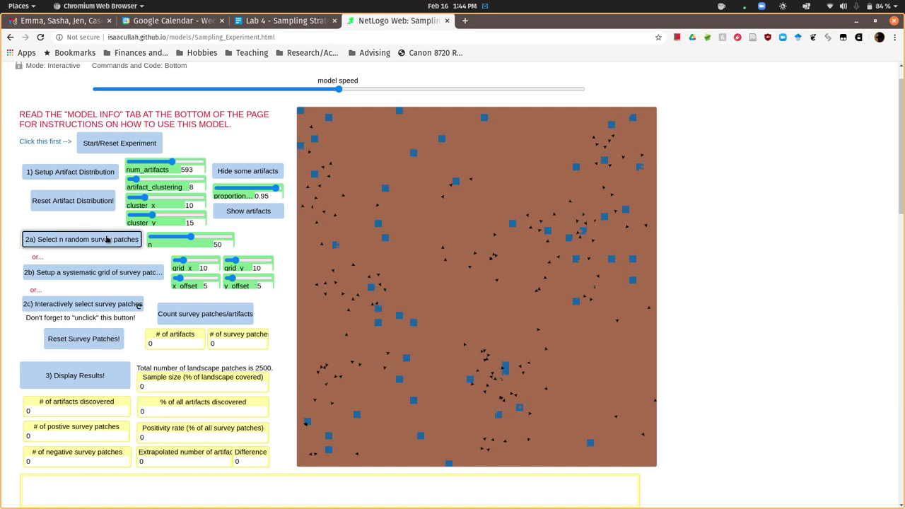
click(82, 341)
click(92, 244)
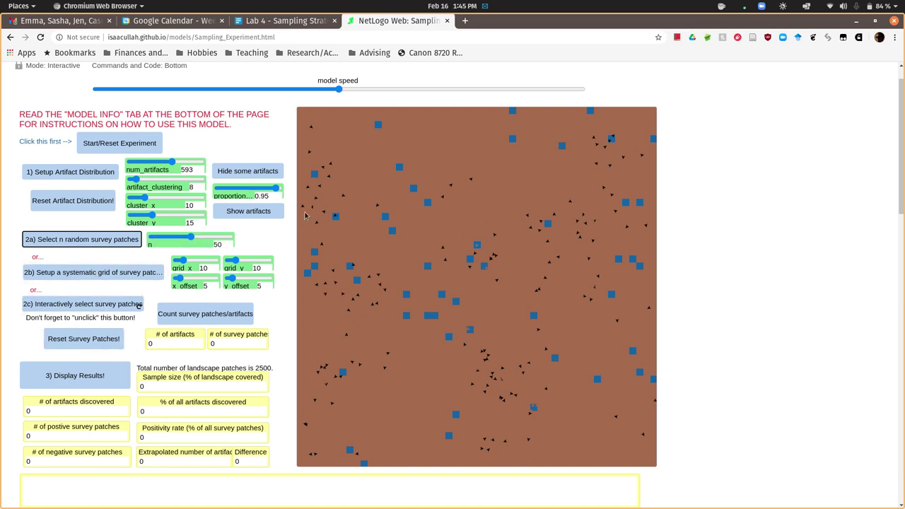
- Show then hide most artifacts, and count 704 artifacts and 50 survey patches
click(246, 212)
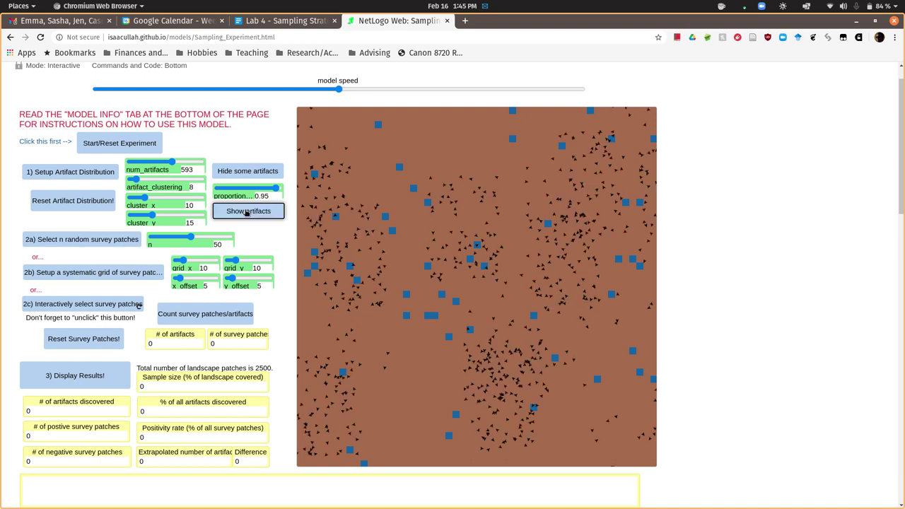
click(246, 212)
click(242, 174)
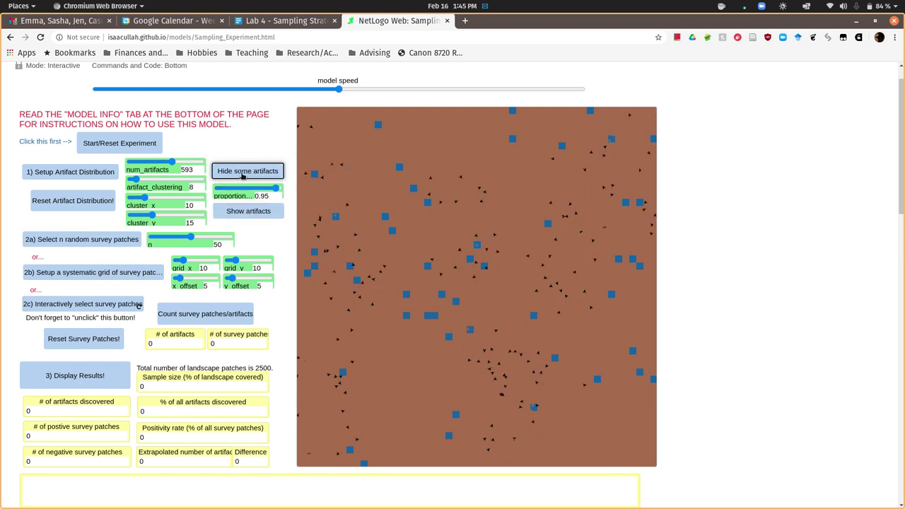
click(234, 314)
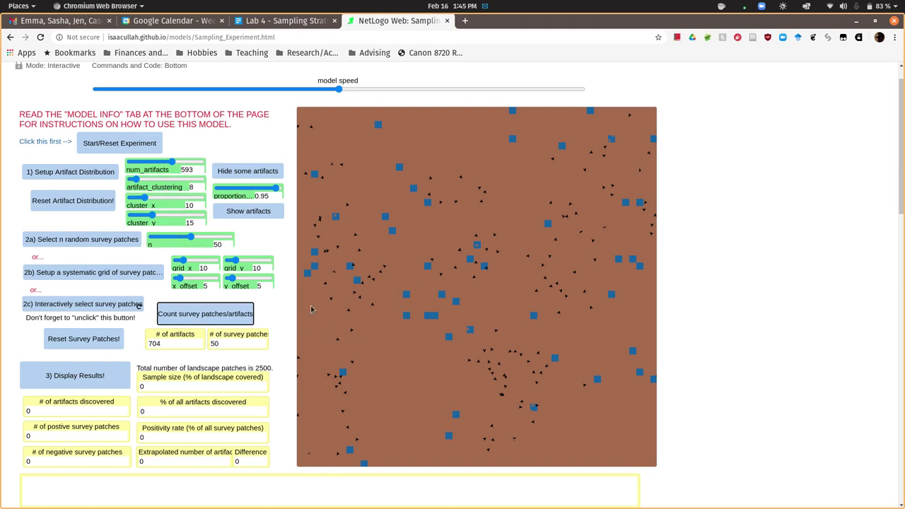
- Display the 50-patch results (10 artifacts, 7 positive, 43 negative) and review the page
click(86, 374)
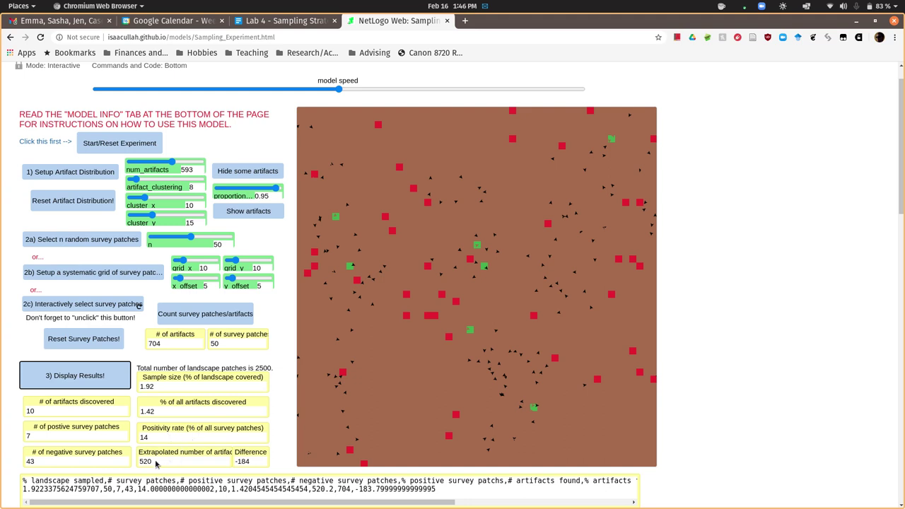
scroll(271, 356, down, 10)
scroll(241, 312, up, 10)
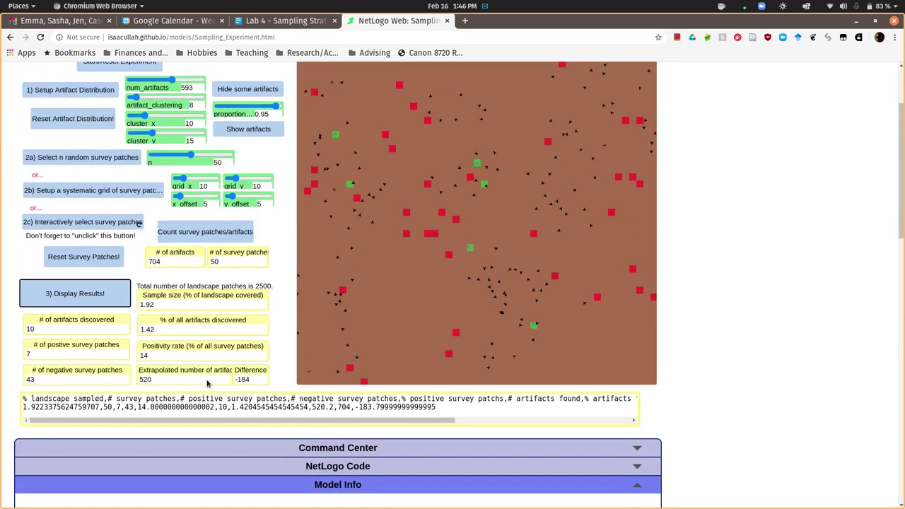
scroll(198, 382, up, 1)
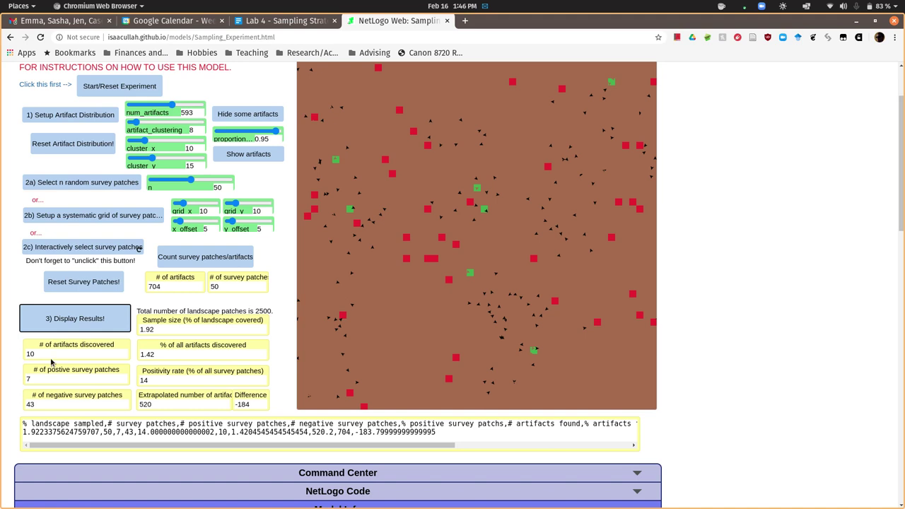
scroll(151, 408, up, 1)
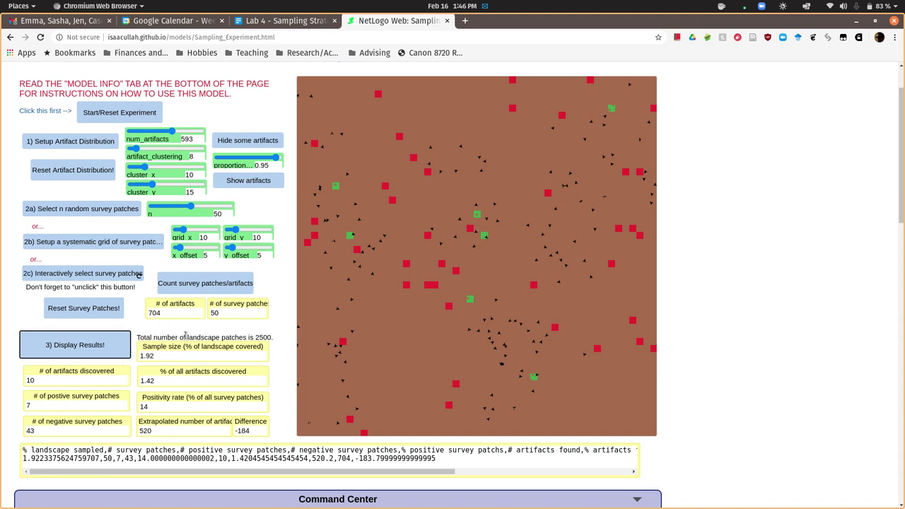
- Run two more random samples, reselecting patches and displaying results each time
click(108, 313)
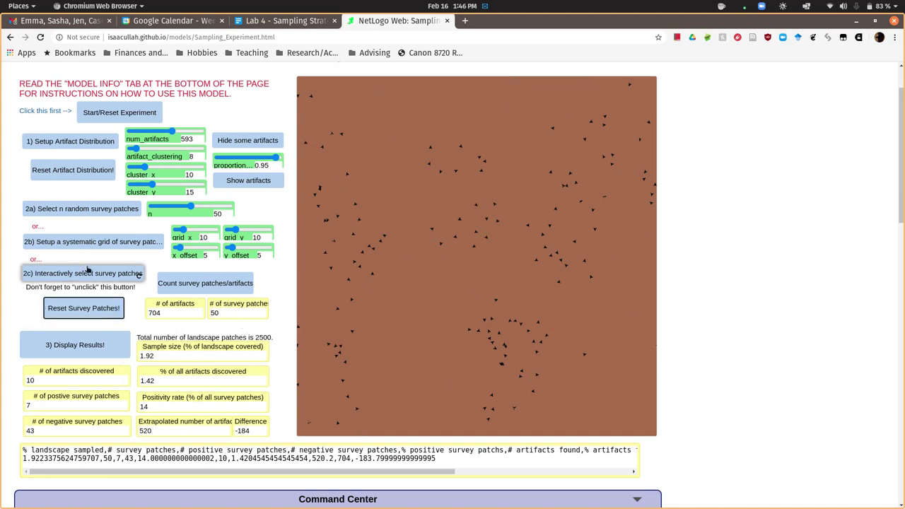
click(74, 212)
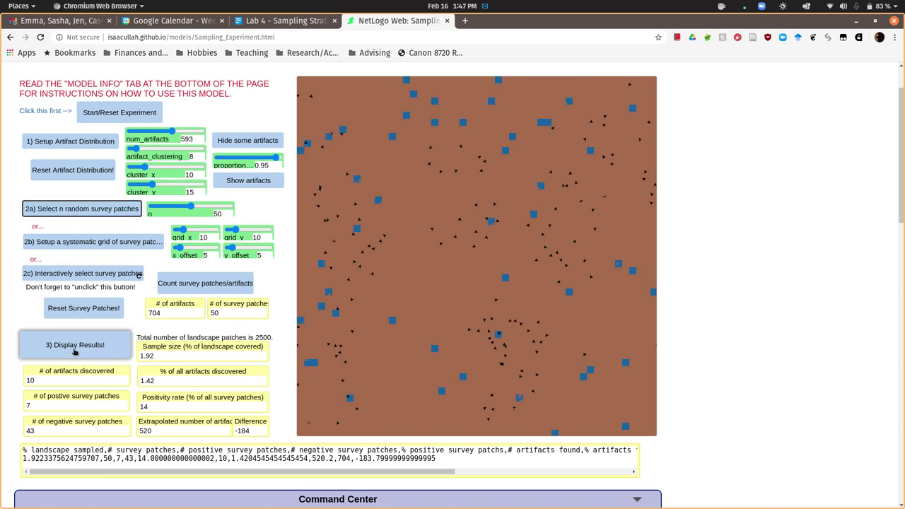
click(75, 347)
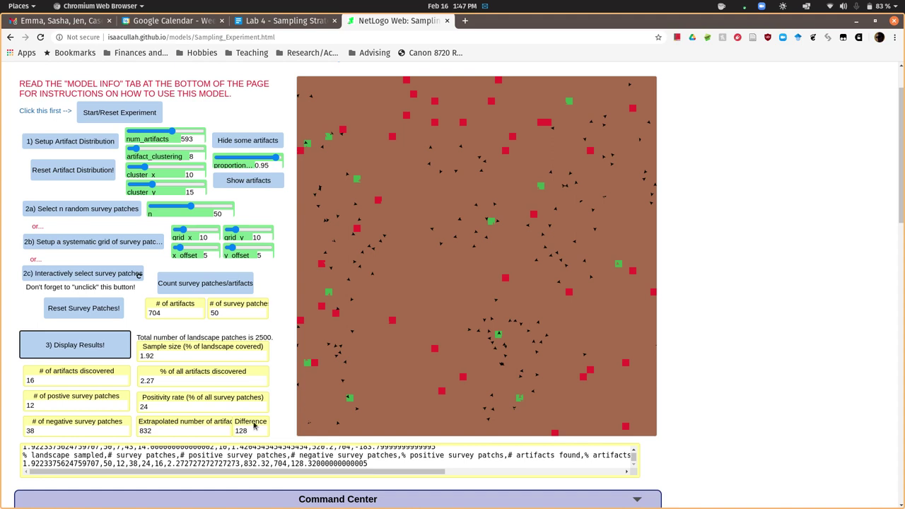
click(78, 341)
click(77, 210)
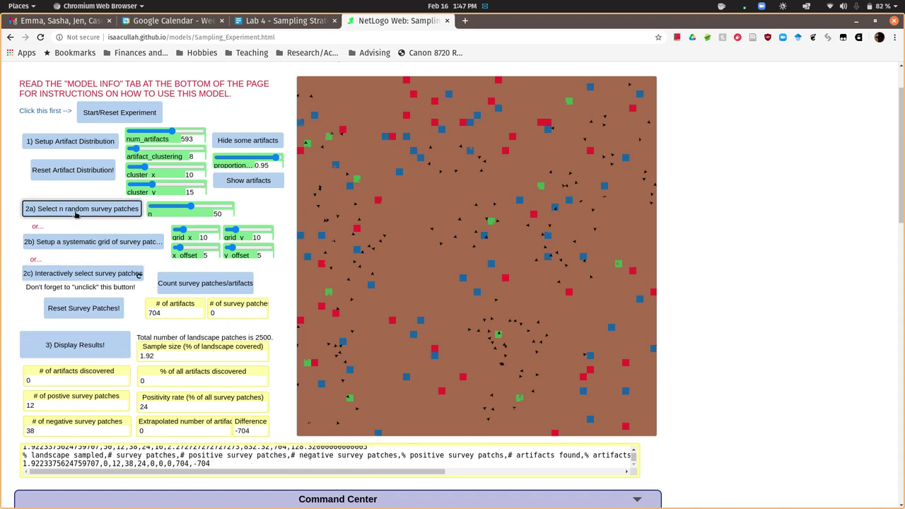
click(74, 341)
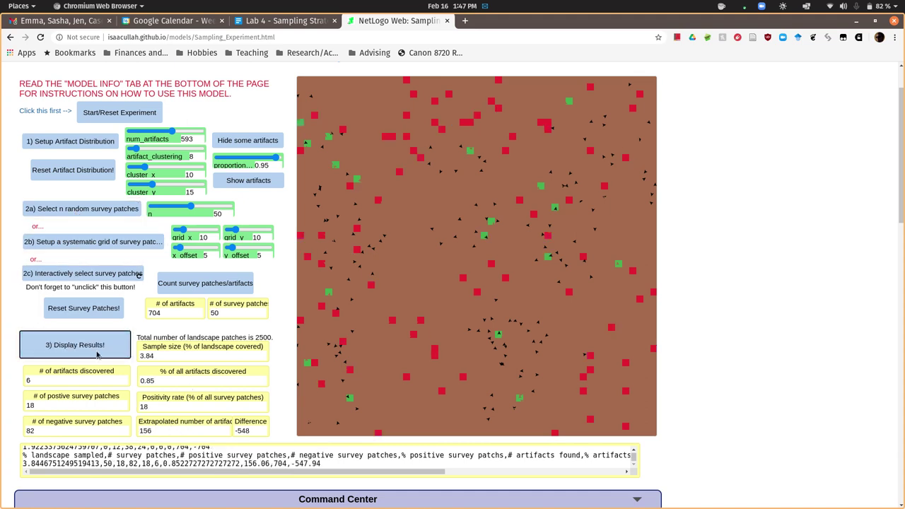
- Run another random sample (13 artifacts, 11 positive, 39 negative) and select its output line
click(75, 308)
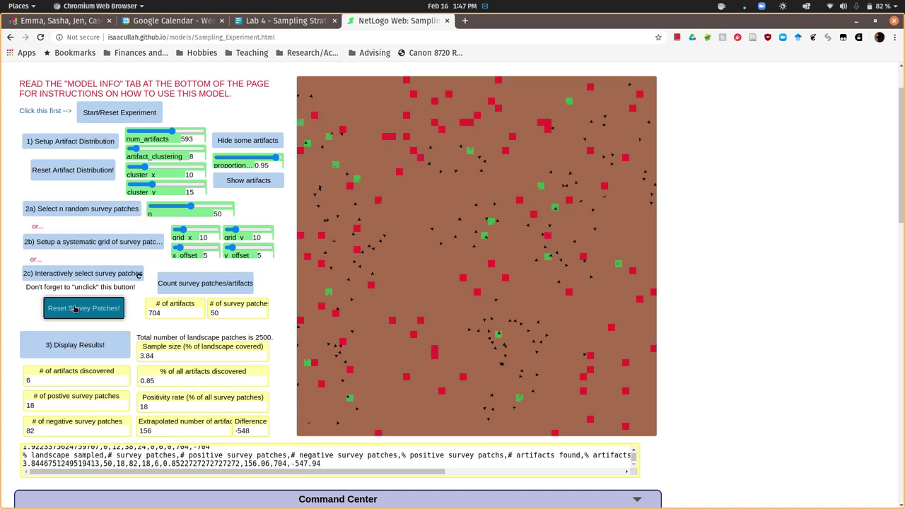
click(61, 211)
click(62, 345)
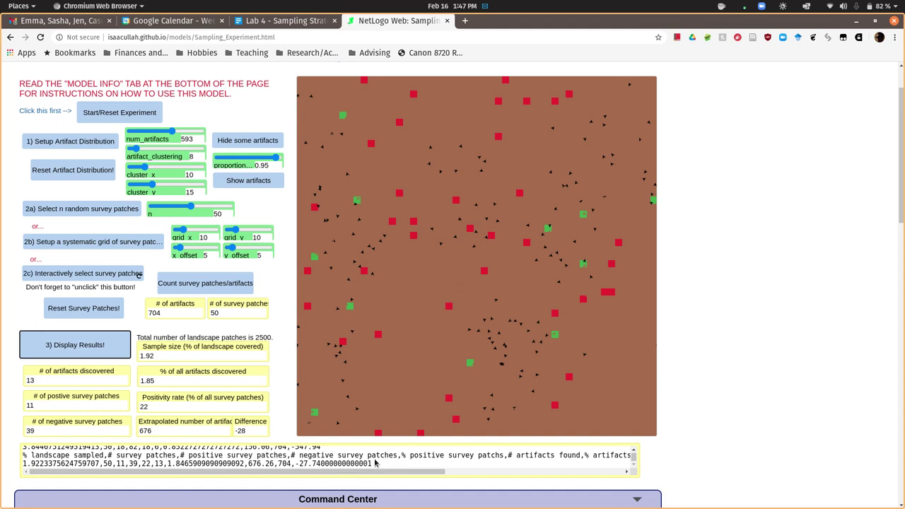
drag(375, 463, 17, 456)
click(8, 435)
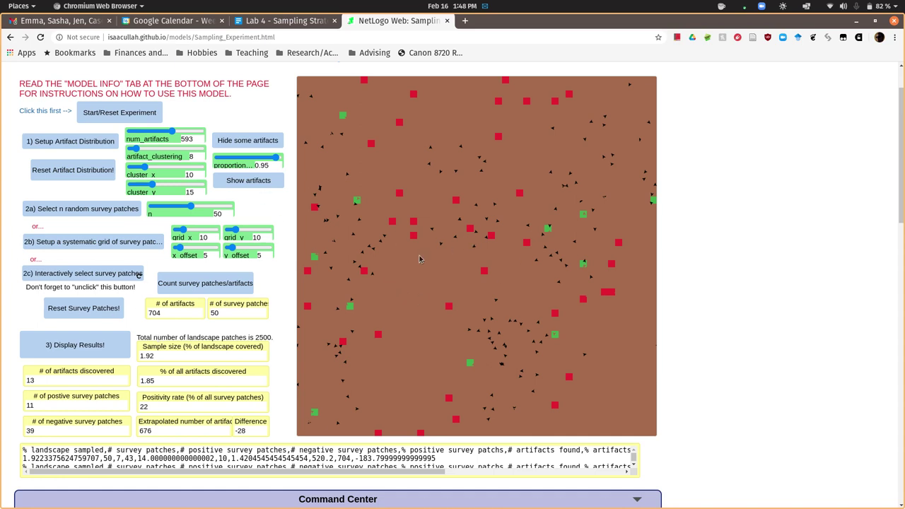
- Start fresh and set up roughly 80 unclustered artifacts with artifact_clustering 0
click(122, 117)
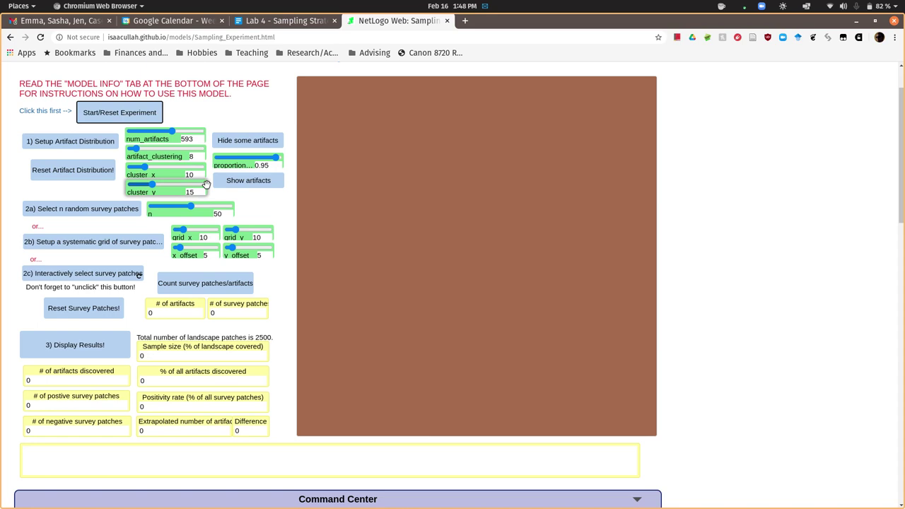
click(86, 145)
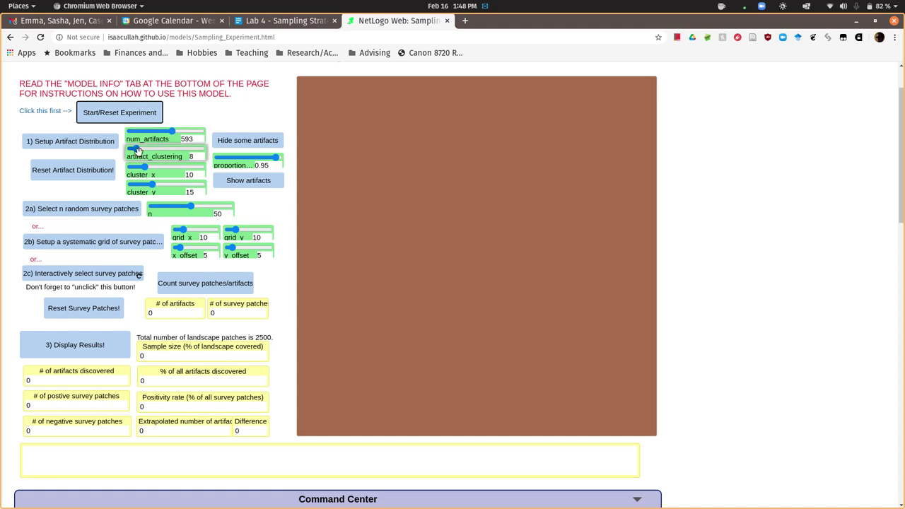
drag(138, 150, 119, 149)
drag(172, 135, 135, 132)
click(99, 144)
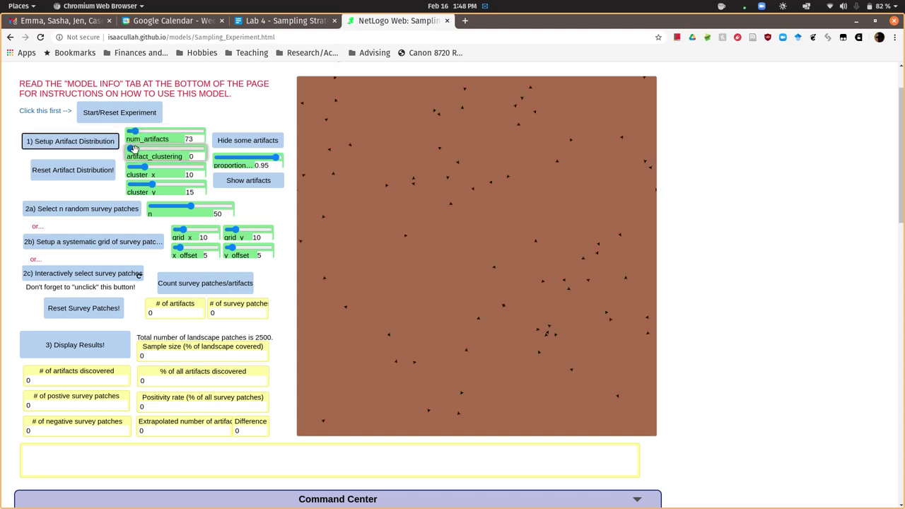
- Set clustering to 10, num_artifacts to 607, lower cluster_y, and set up again
drag(133, 149, 136, 148)
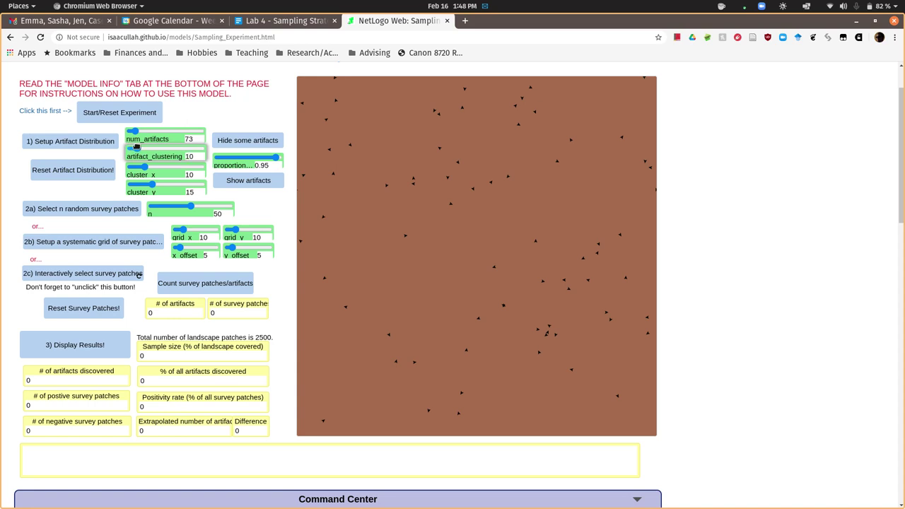
drag(136, 148, 173, 139)
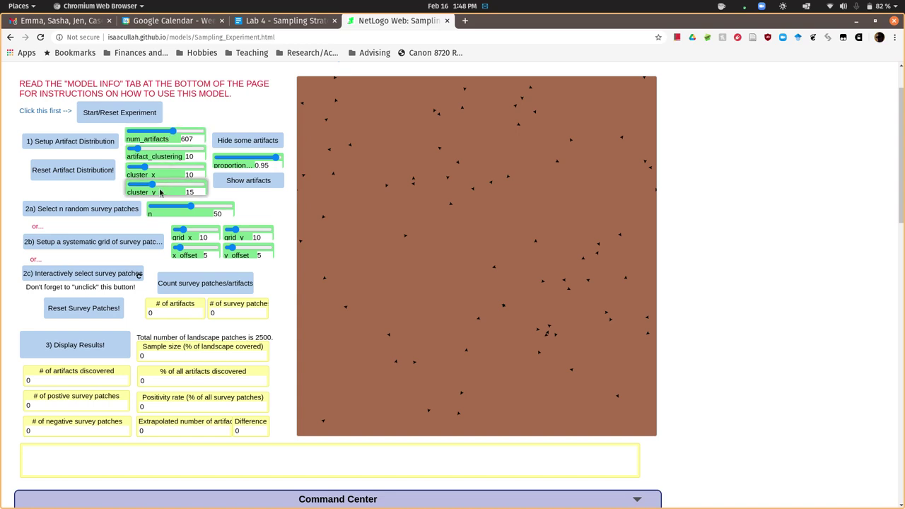
drag(152, 183, 141, 184)
click(78, 142)
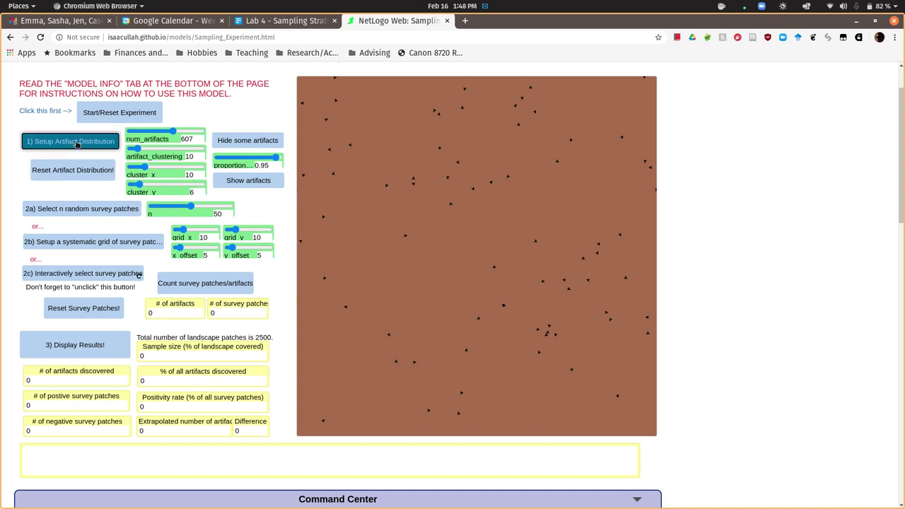
- Hide most artifacts, lay a 5×5 systematic grid, and count 683 artifacts and 25 patches
click(245, 142)
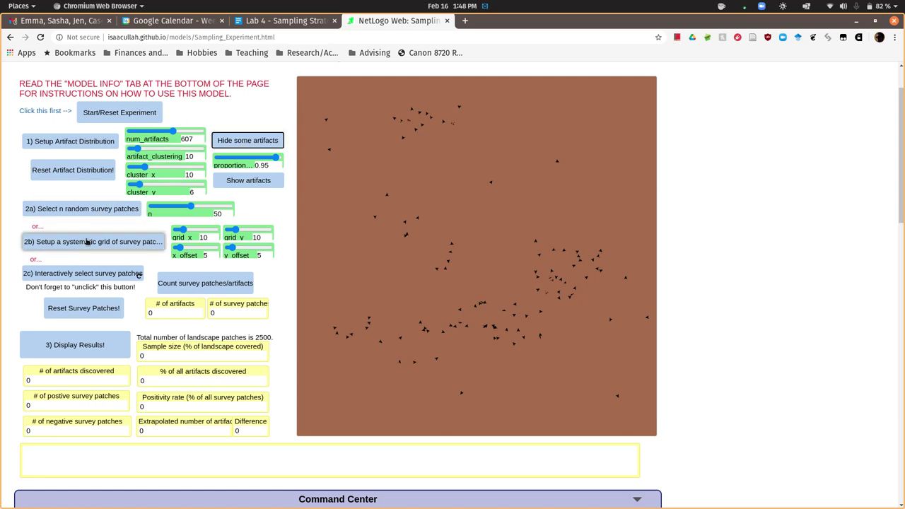
click(138, 245)
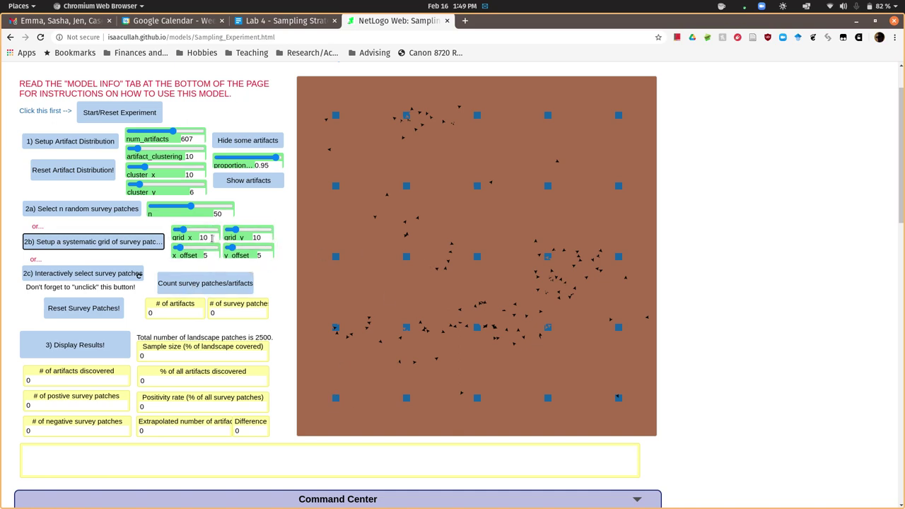
click(181, 283)
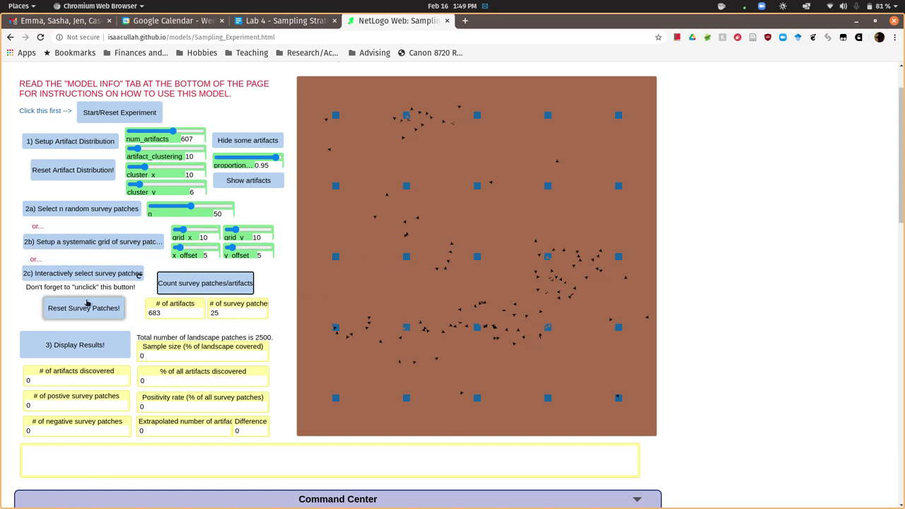
- Reduce grid spacing to 8 by 8, rebuild the survey grid, and count its patches
click(87, 309)
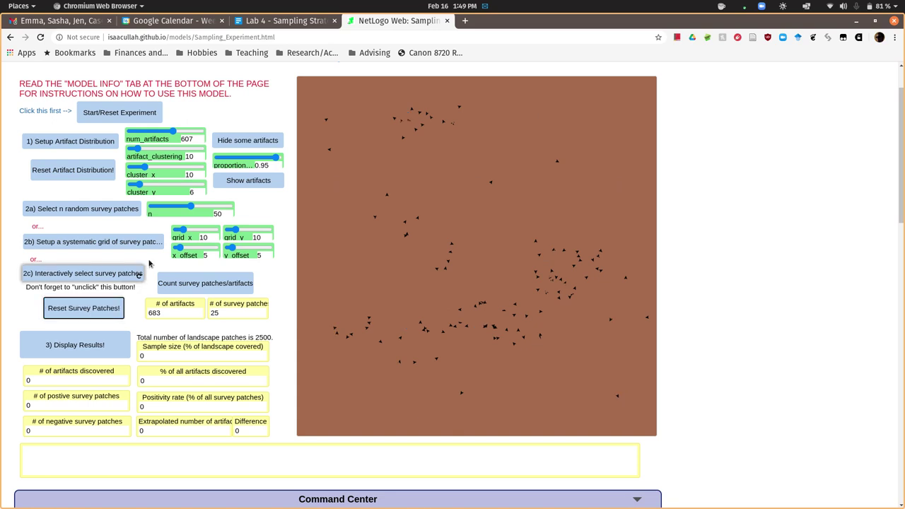
click(180, 230)
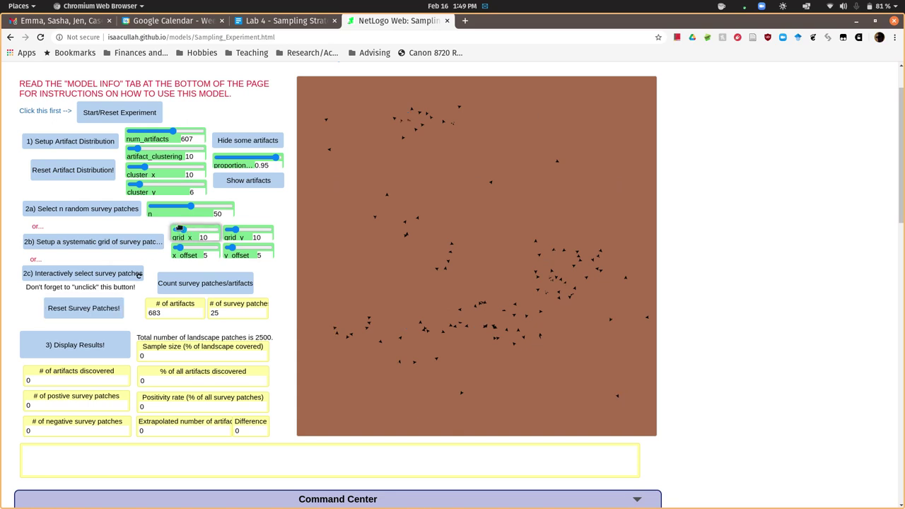
click(216, 241)
click(270, 242)
click(270, 241)
click(177, 287)
click(152, 242)
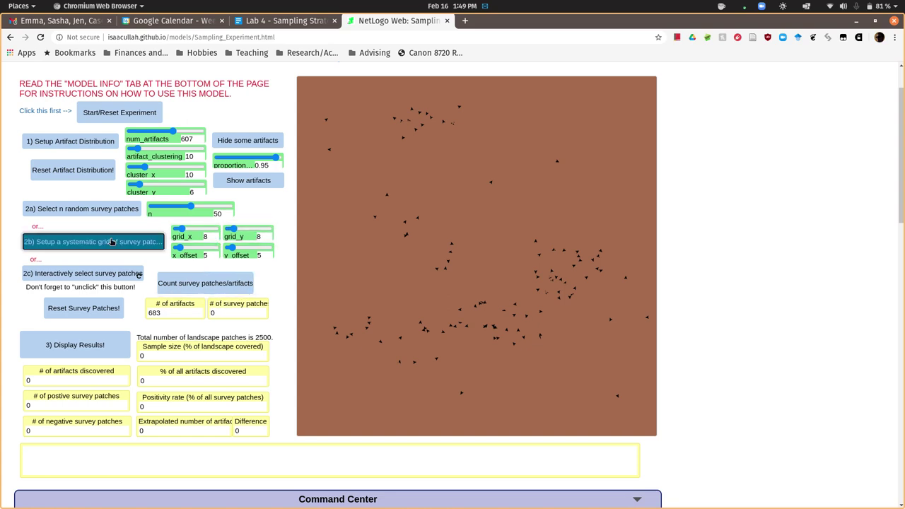
click(188, 283)
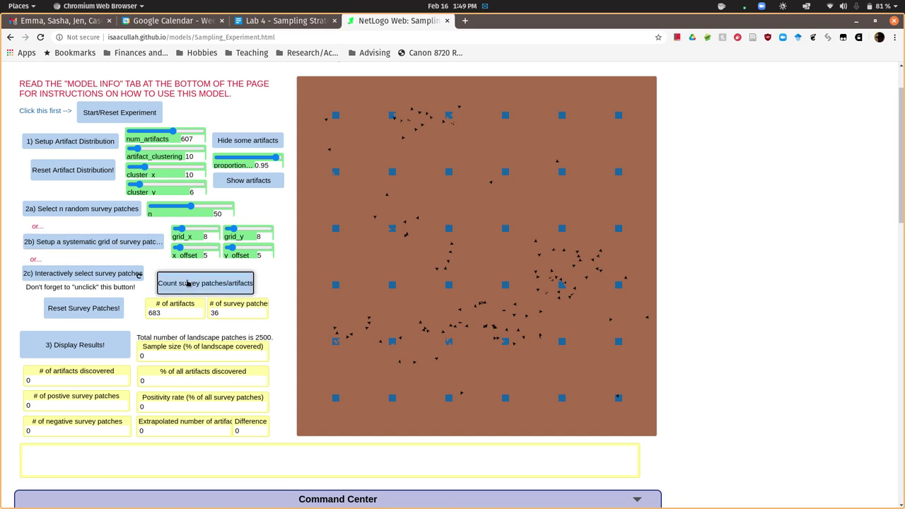
- Reduce grid spacing to 7 by 7, rebuild the grid, and count 49 patches
click(215, 240)
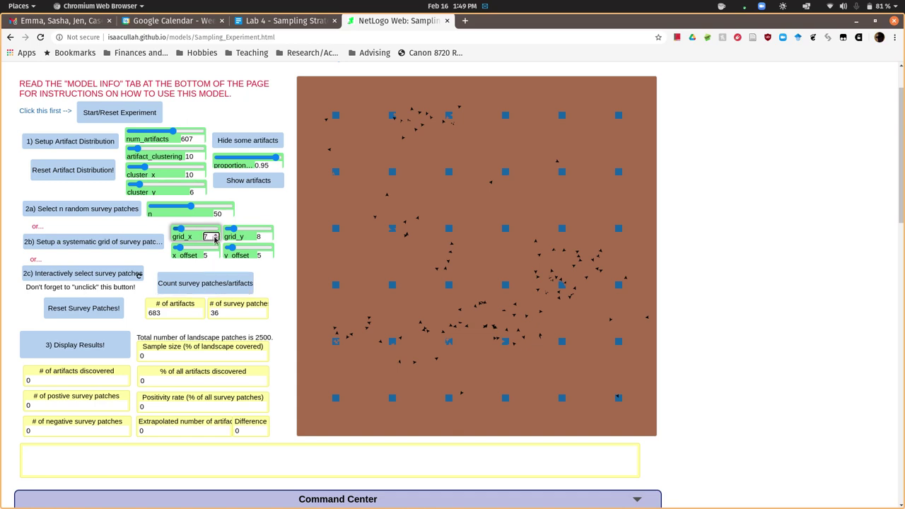
click(269, 239)
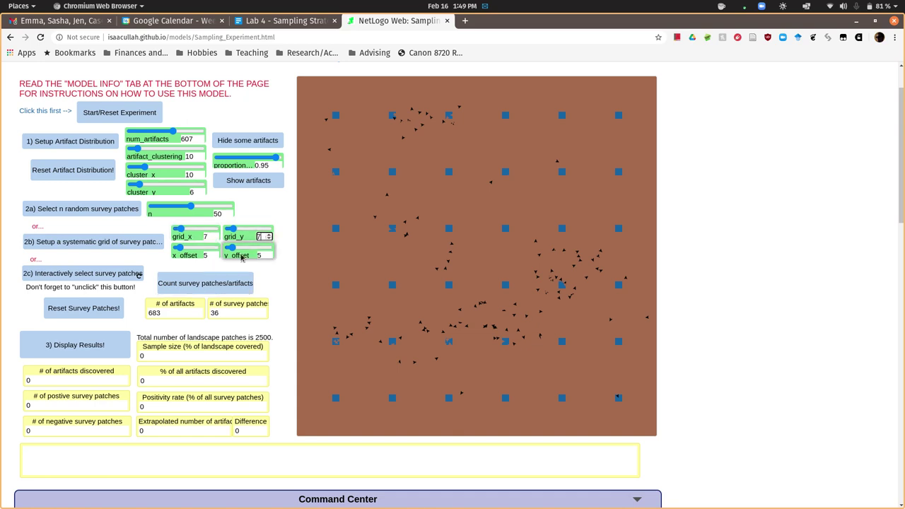
click(89, 316)
click(99, 244)
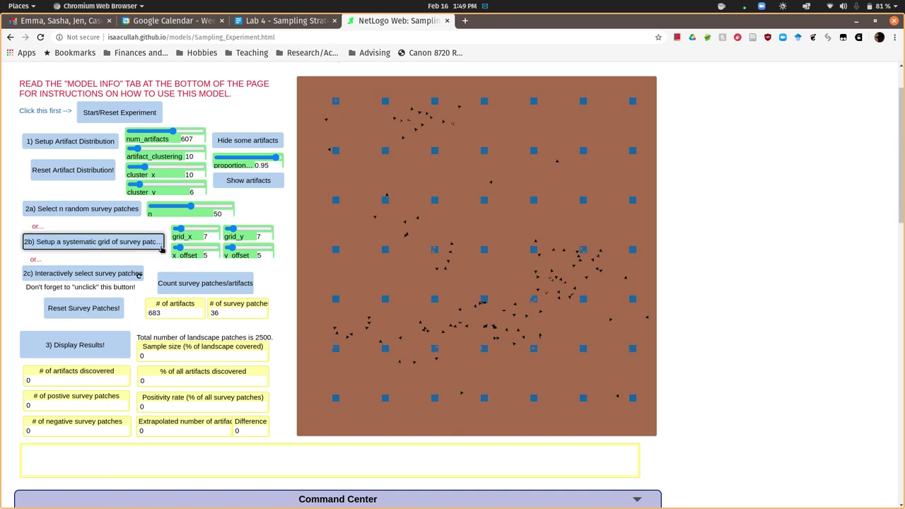
click(205, 284)
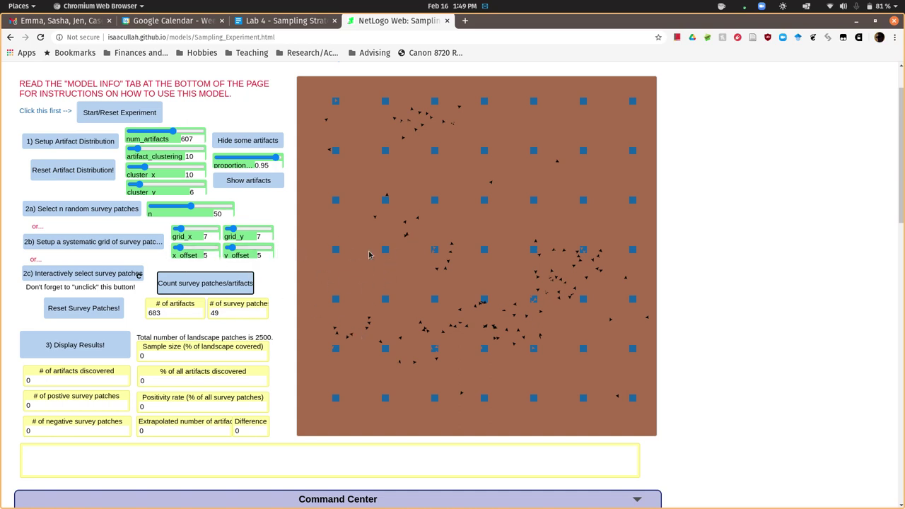
- Set both grid offsets to 0 and clear the survey patches
click(216, 257)
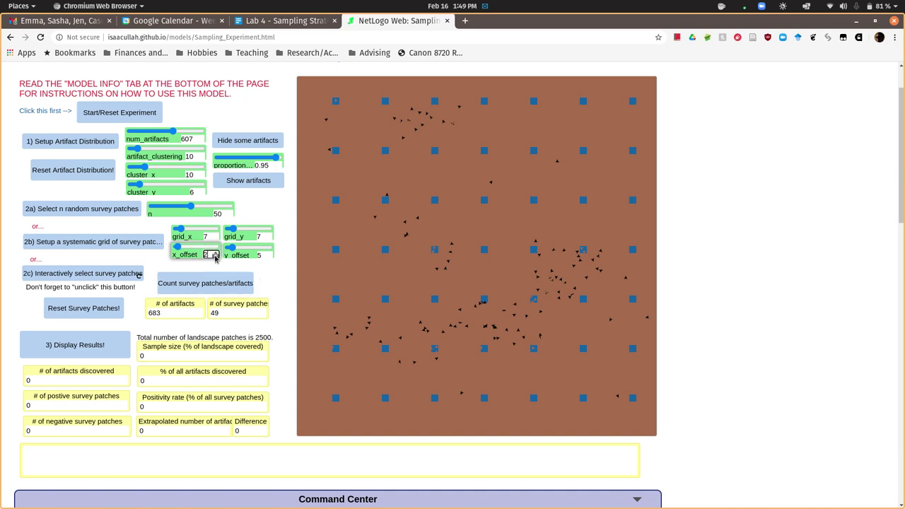
click(270, 257)
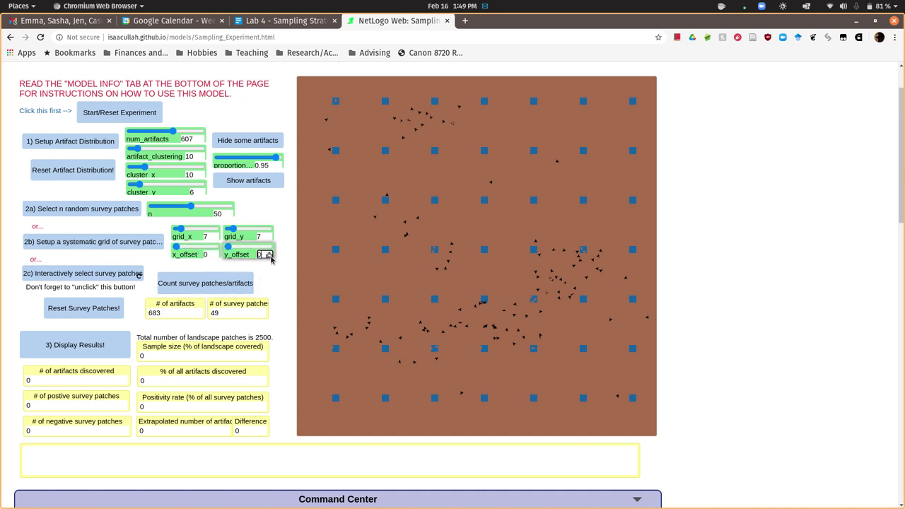
click(88, 315)
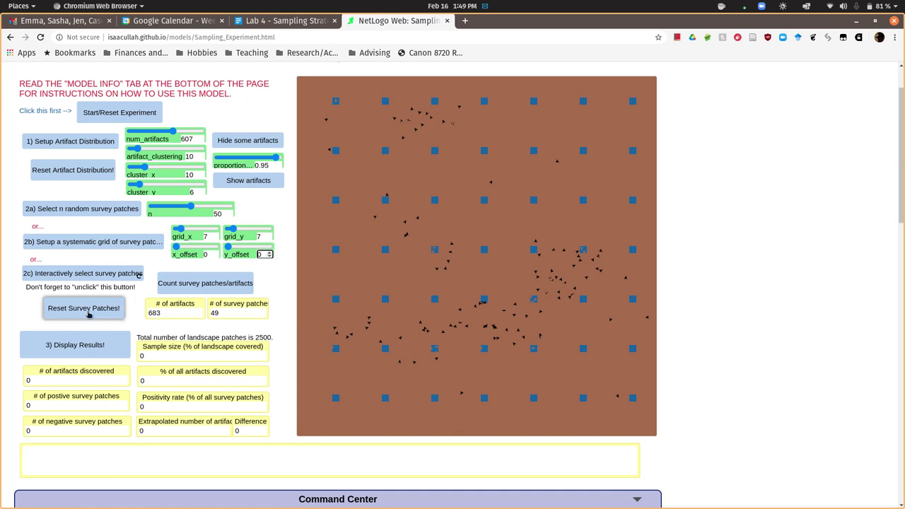
- Display 7×7 grid results at offsets 0/0, then at offsets 3/6 (19 artifacts found)
click(97, 244)
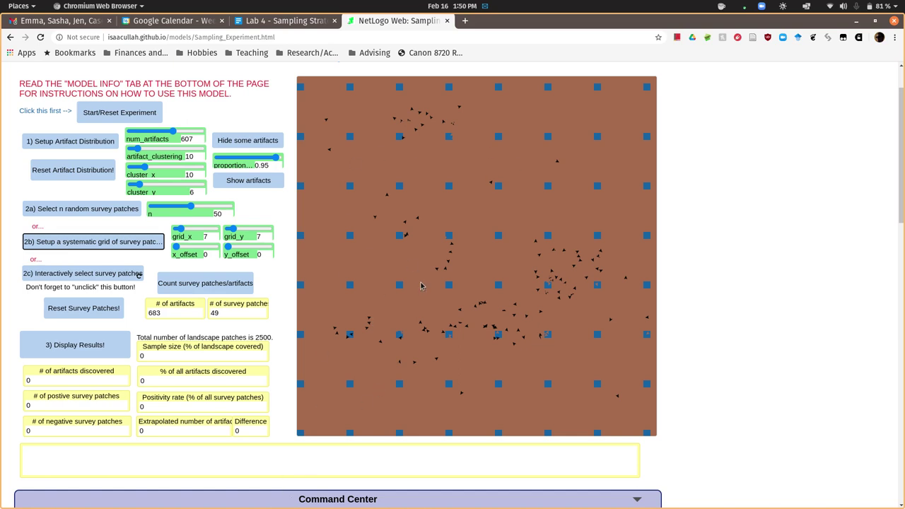
click(82, 346)
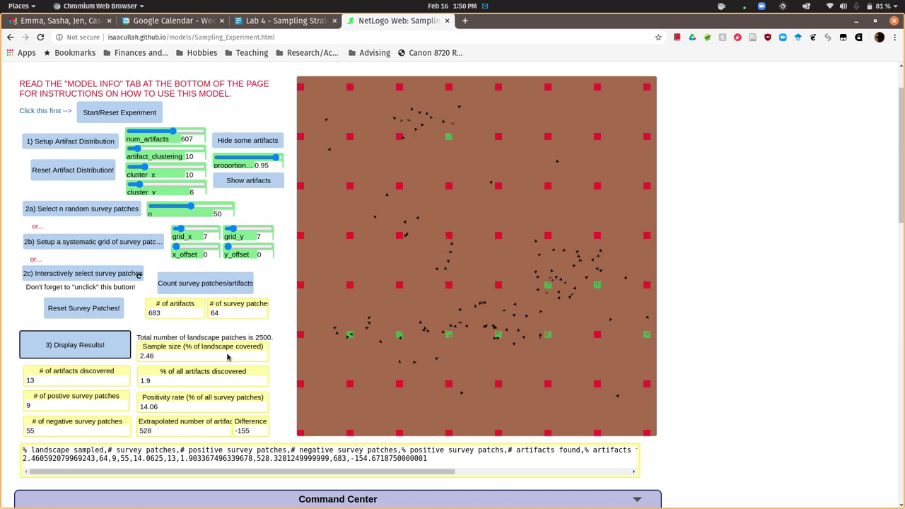
click(216, 256)
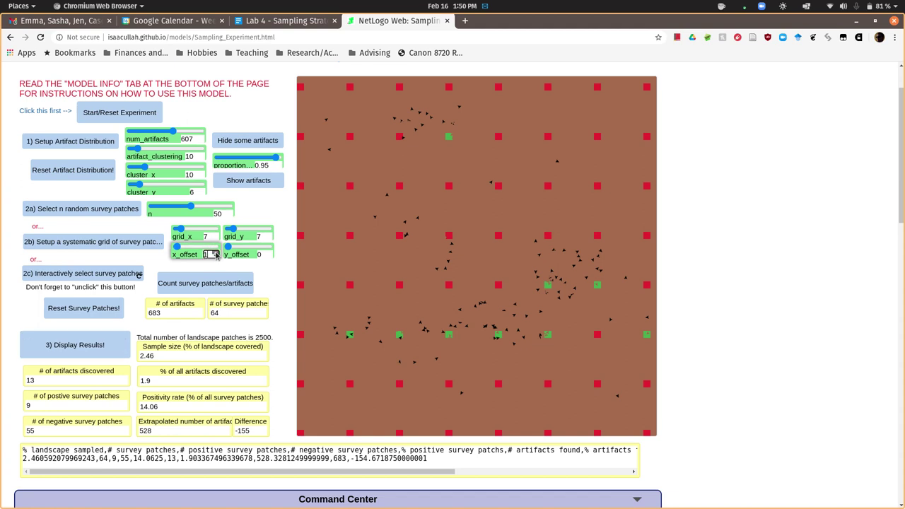
click(270, 255)
text(2)
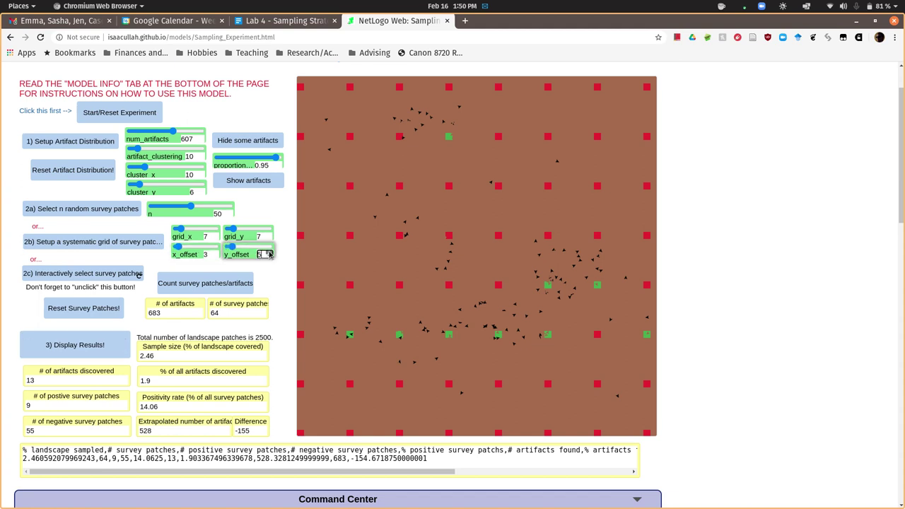
click(91, 309)
click(103, 245)
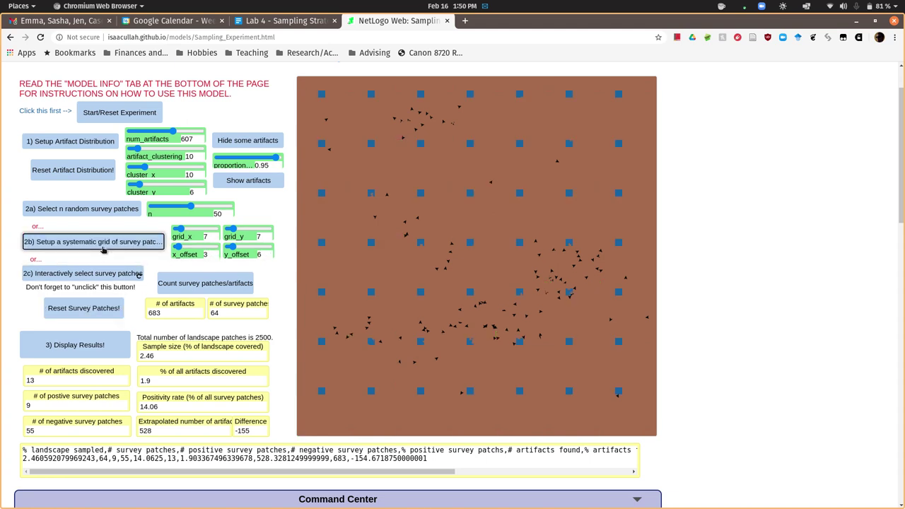
click(76, 344)
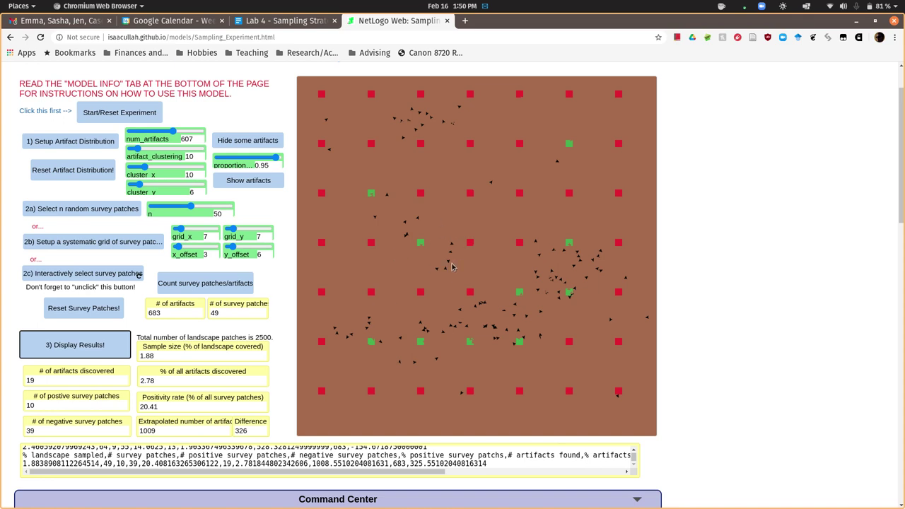
- Widen grid spacing to 14 by 14 and lay out the new survey grid
click(217, 235)
click(217, 235)
click(217, 235)
click(217, 235)
click(217, 235)
click(217, 235)
click(217, 235)
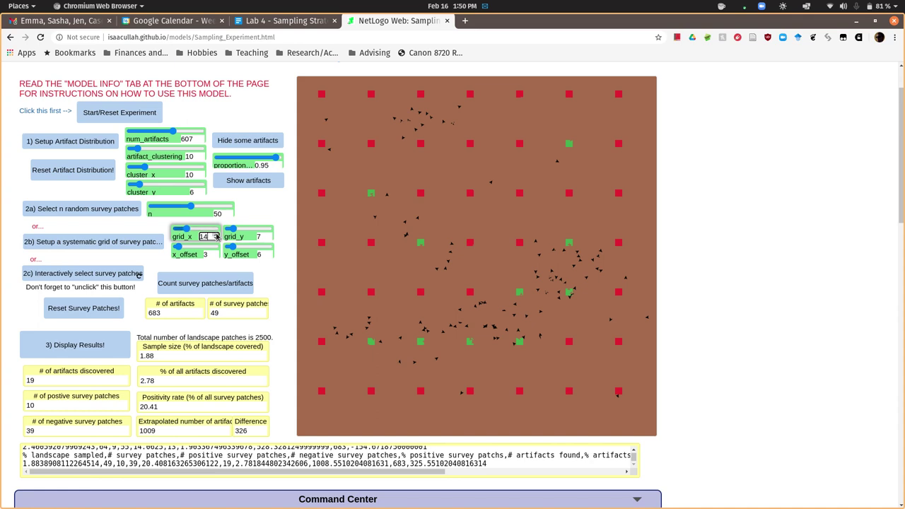
click(270, 234)
click(270, 234)
click(270, 234)
click(269, 234)
click(270, 234)
click(270, 234)
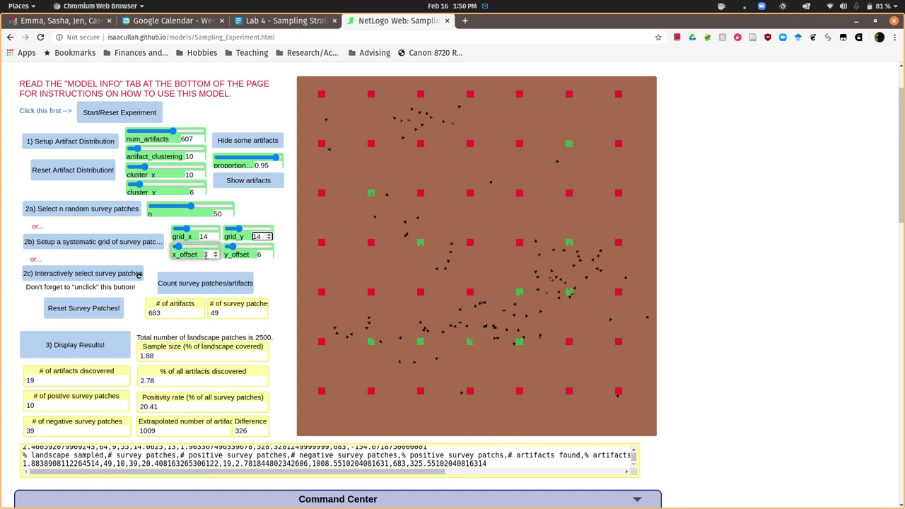
click(97, 309)
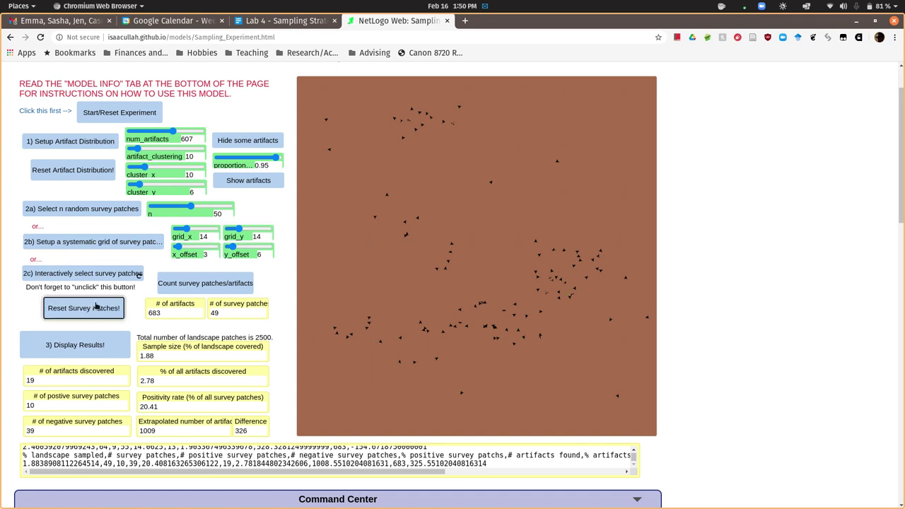
click(82, 245)
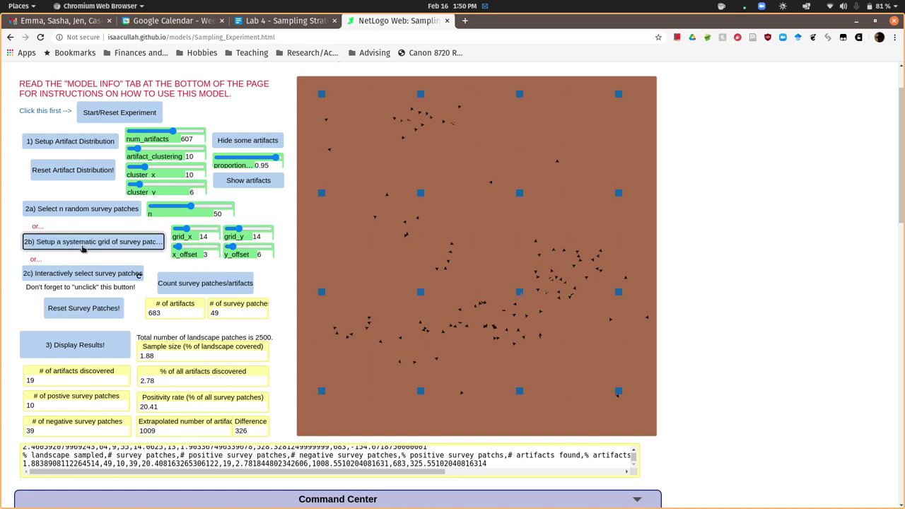
- Try offsets 4 and 7, then settle on x_offset 3 and y_offset 7
click(216, 252)
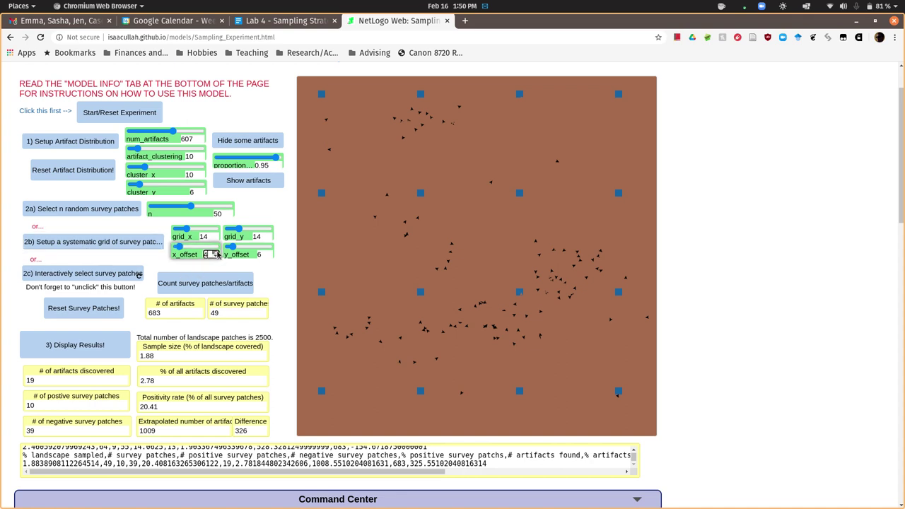
click(101, 242)
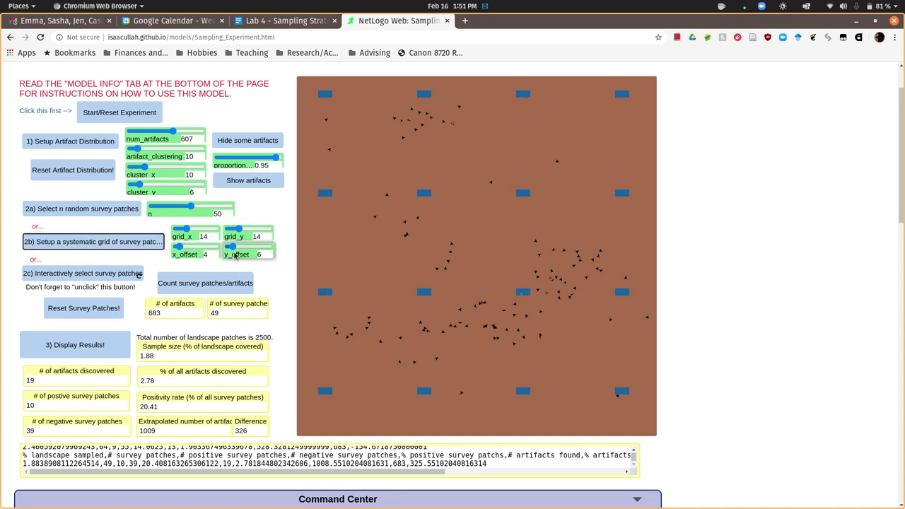
click(268, 254)
click(146, 242)
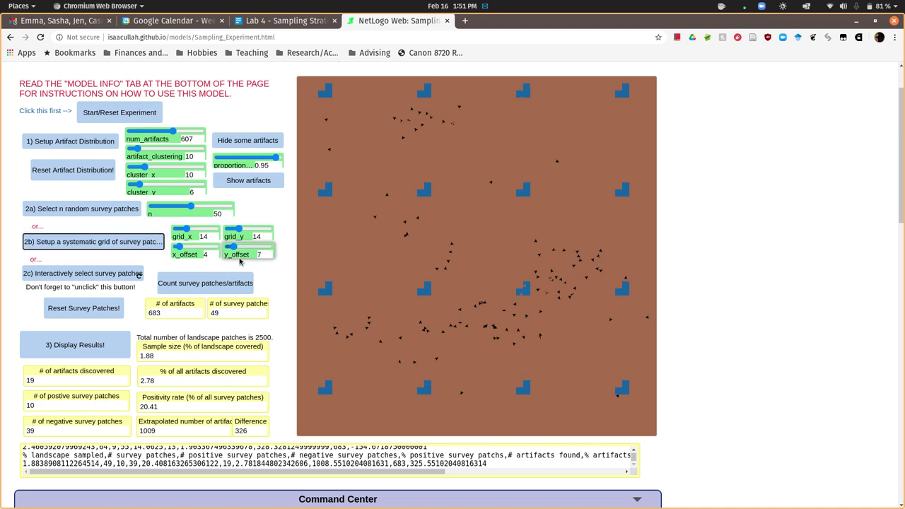
click(215, 257)
click(127, 244)
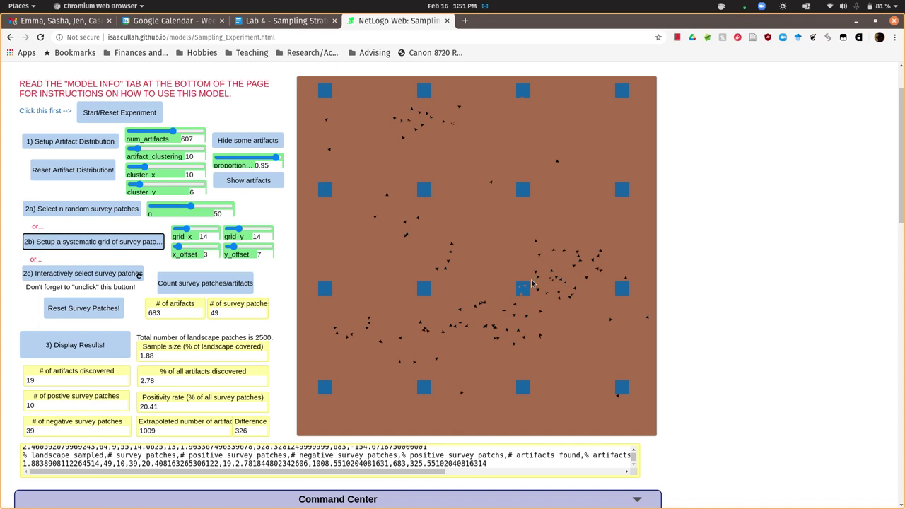
- Count patches, display results (3 artifacts, extrapolated 122, difference -561), then clear patches
click(229, 282)
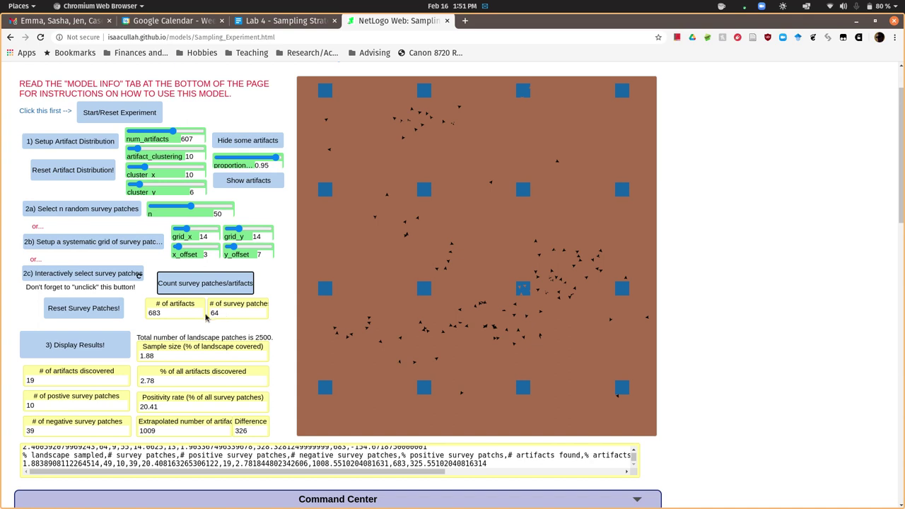
click(72, 344)
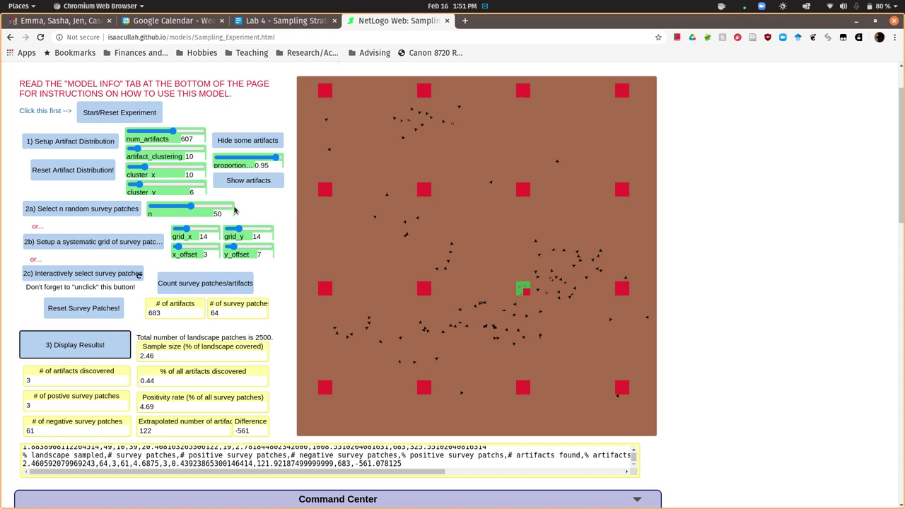
click(83, 310)
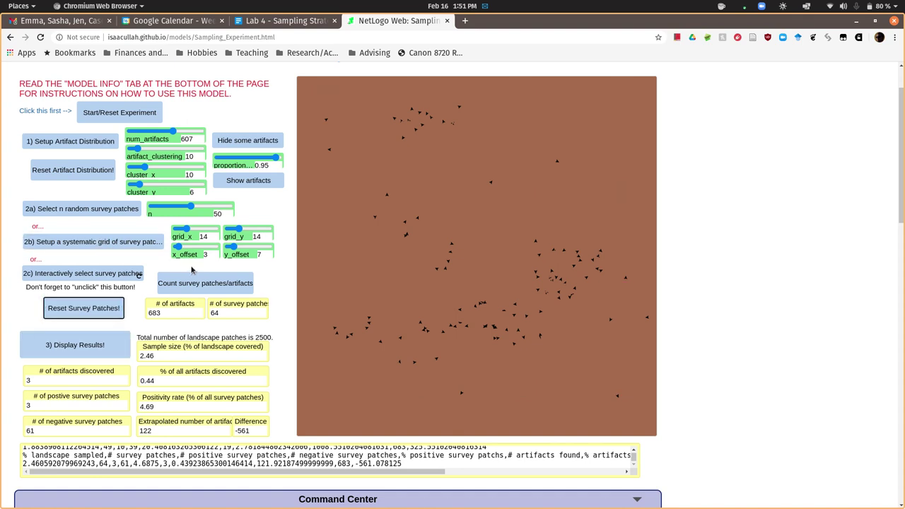
- Set grid_x to 1, lower x_offset, and lay out the systematic grid
click(186, 229)
drag(184, 227, 169, 229)
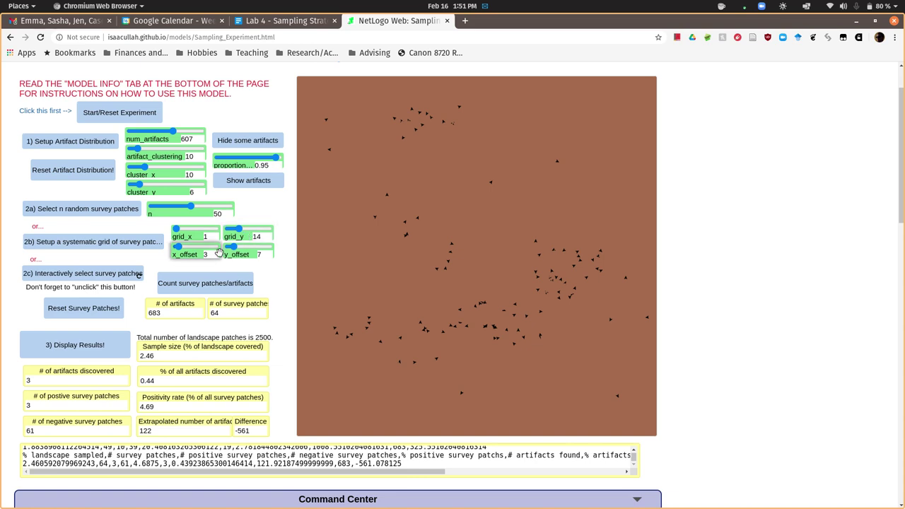
drag(178, 248, 176, 246)
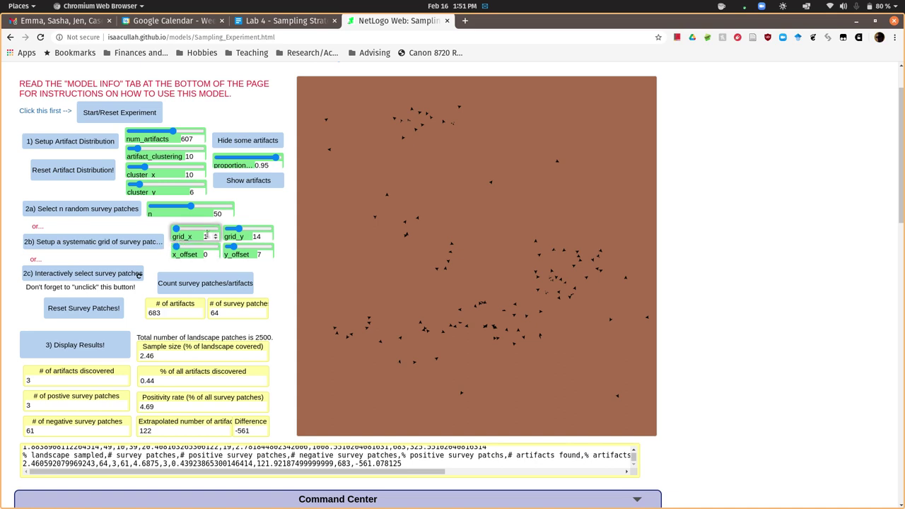
click(97, 241)
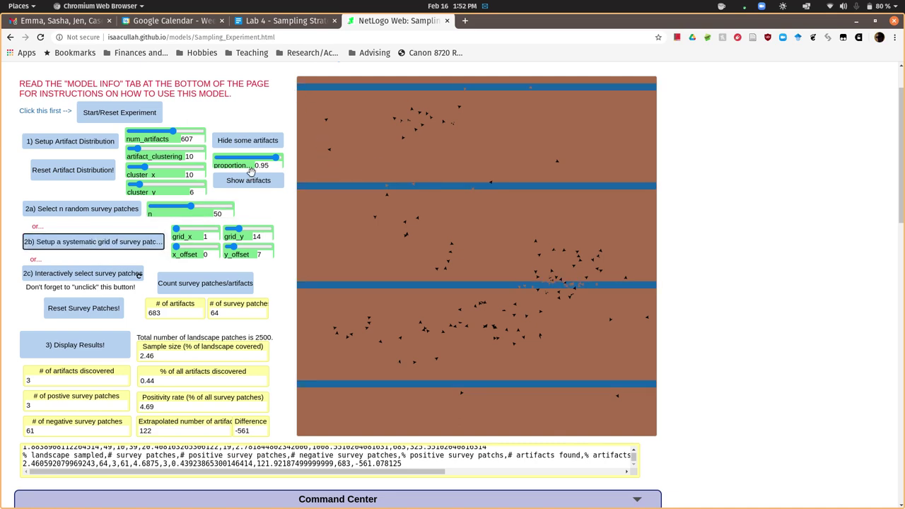
- Set x_offset to 21, clear the patches, and rebuild the grid
click(194, 246)
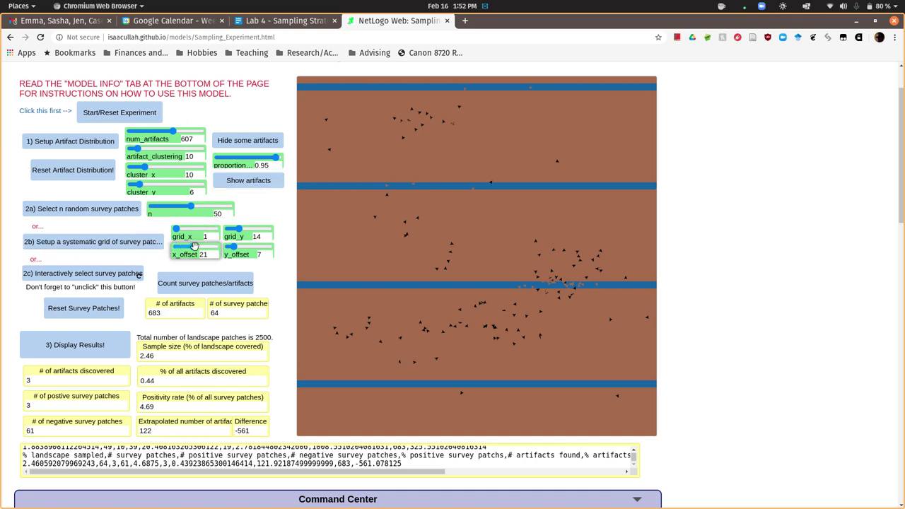
click(95, 306)
click(102, 247)
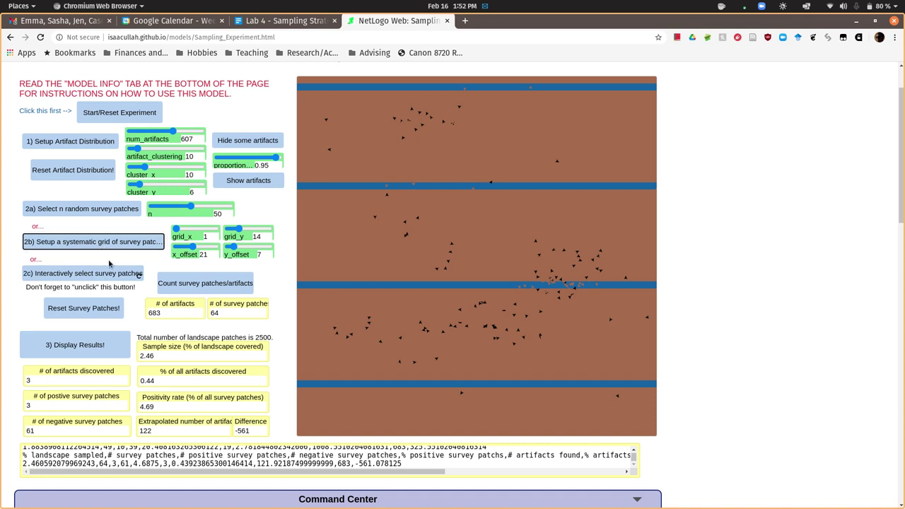
click(89, 308)
click(101, 242)
click(138, 242)
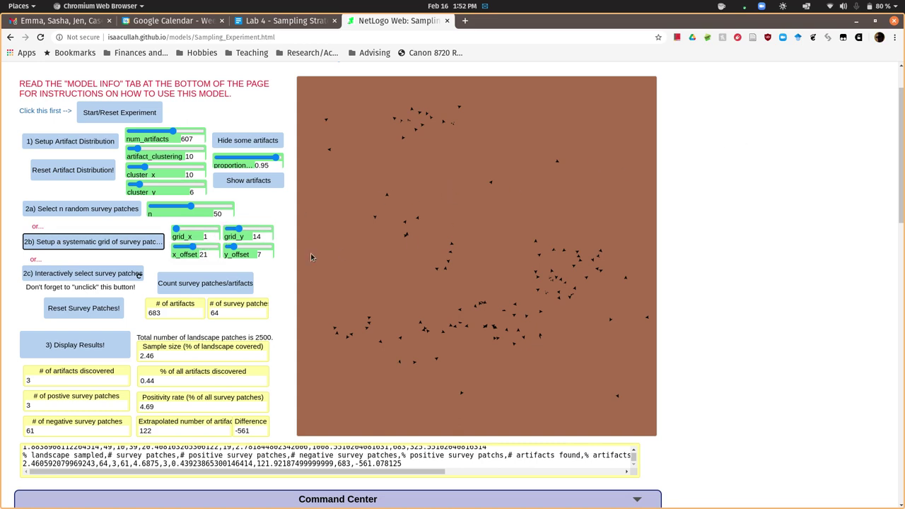
- Drop x_offset to 0 and lay out four horizontal survey-patch stripes
click(190, 245)
drag(189, 246, 176, 244)
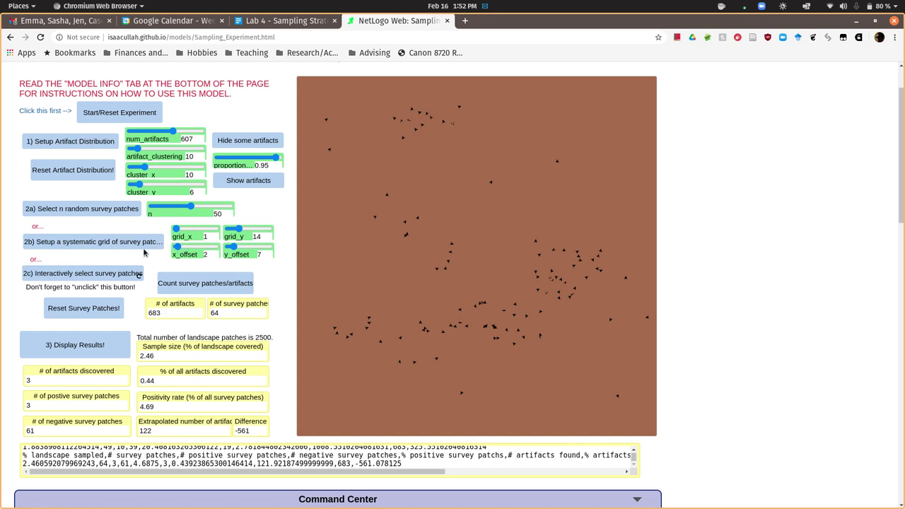
click(107, 245)
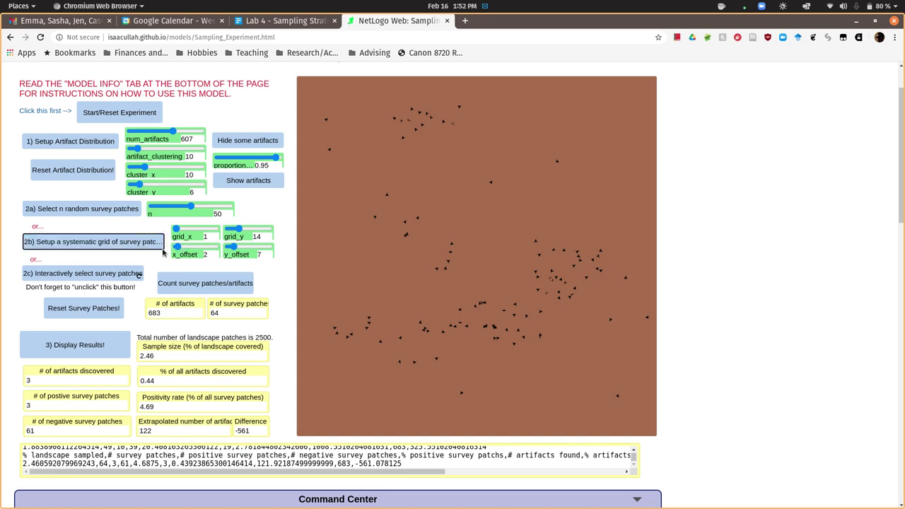
drag(176, 246, 161, 247)
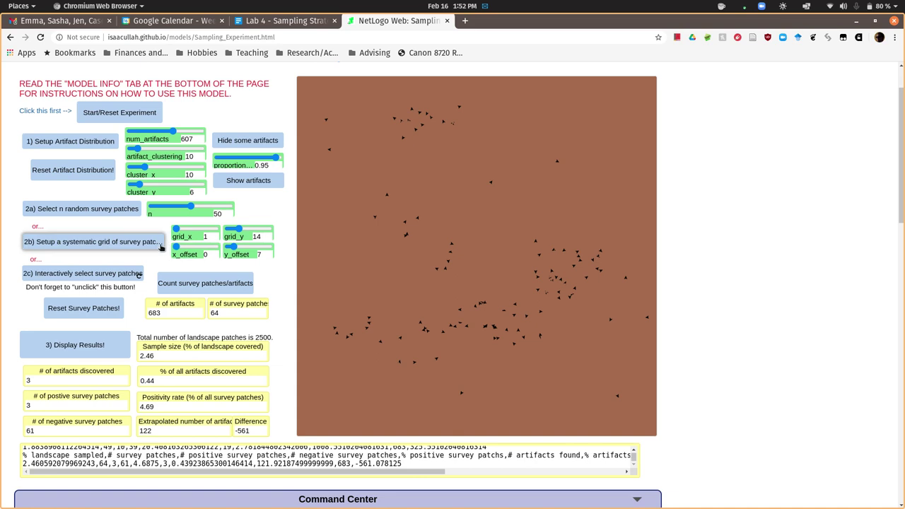
click(121, 242)
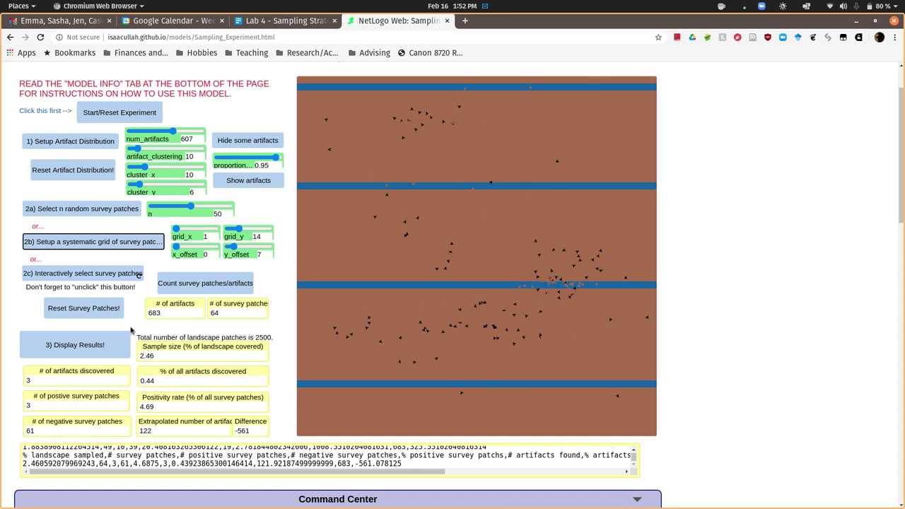
- Display the horizontal-transect results, then set grid_x 15, grid_y 1, x_offset 8 and y_offset 0
click(83, 344)
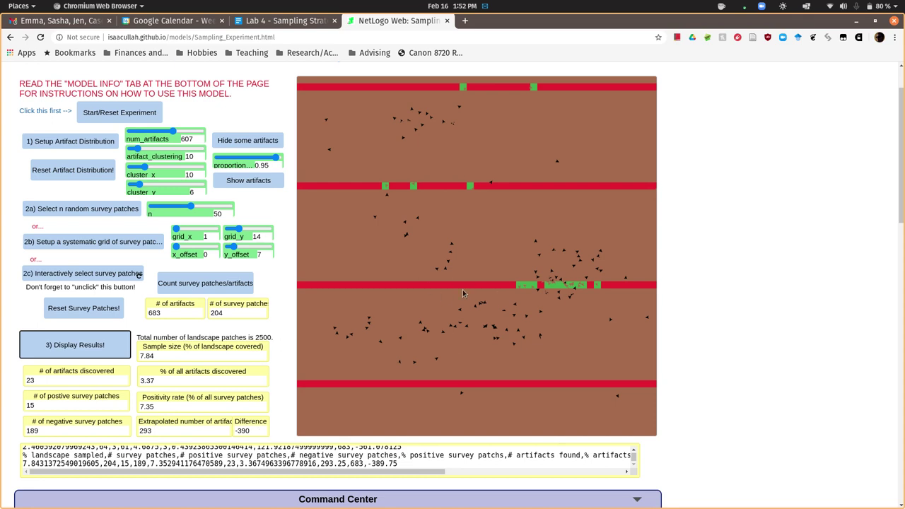
click(186, 229)
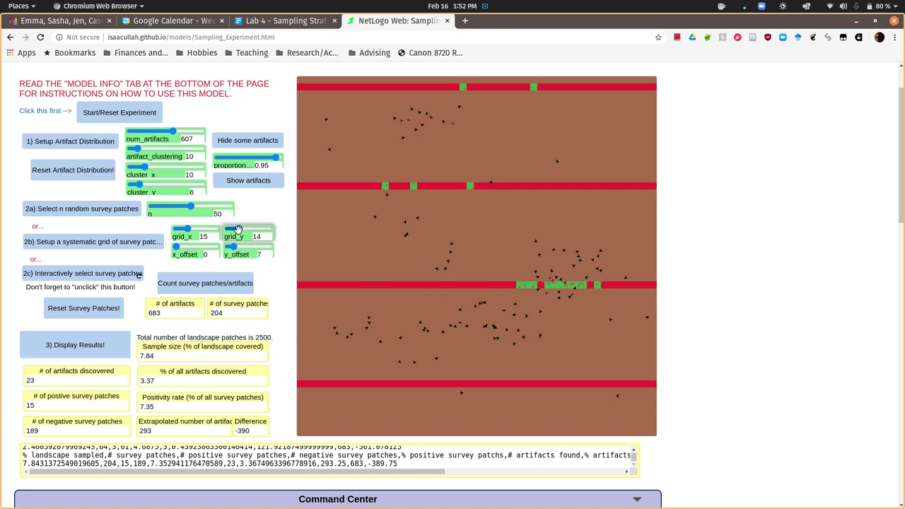
drag(238, 230, 225, 230)
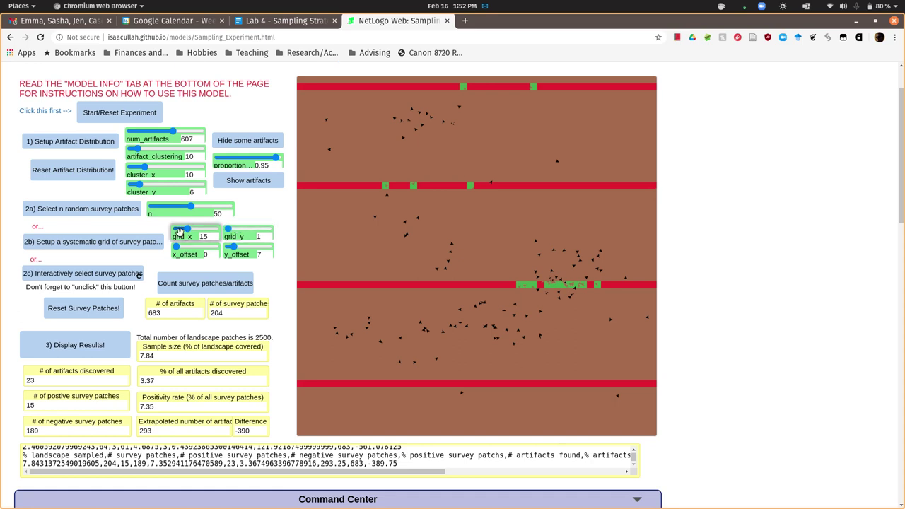
mouse_move(176, 246)
mouse_down()
mouse_move(192, 246)
mouse_move(183, 246)
mouse_up()
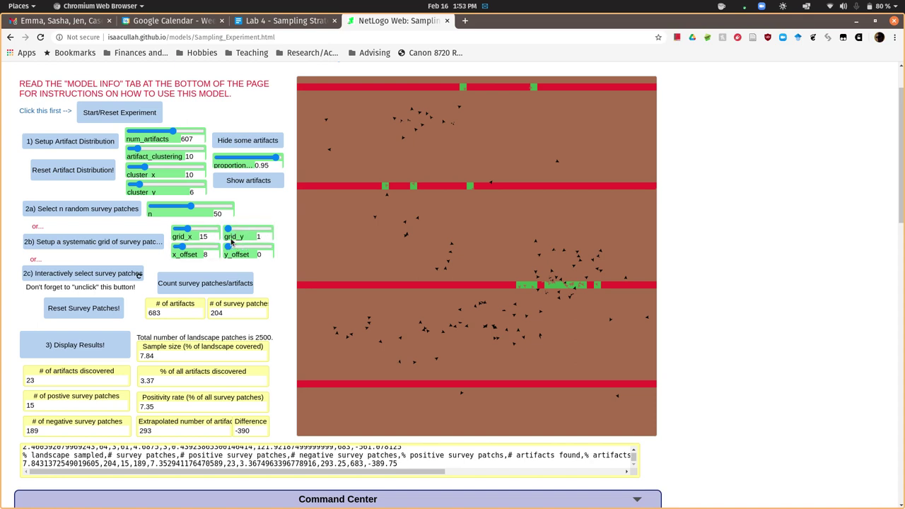
- Build vertical transects, log their results (153 patches, 54 artifacts), then clear the survey patches
click(112, 243)
click(82, 308)
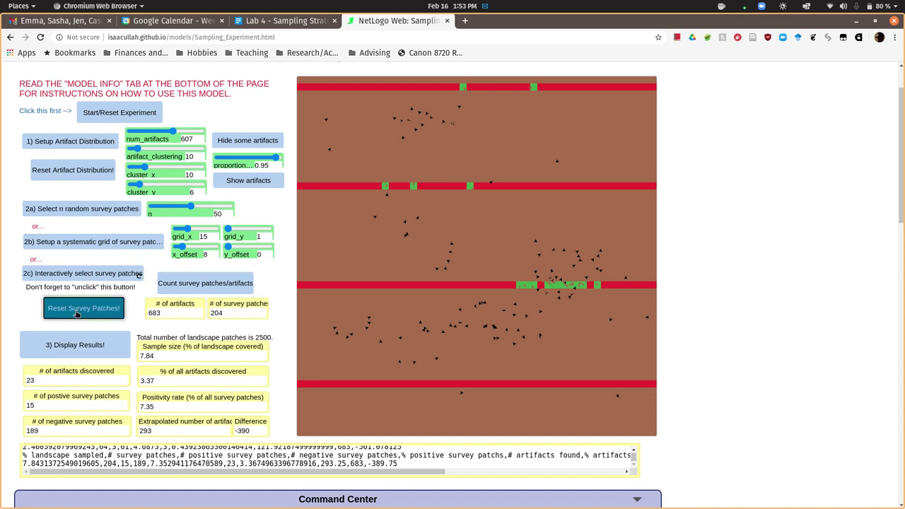
click(94, 243)
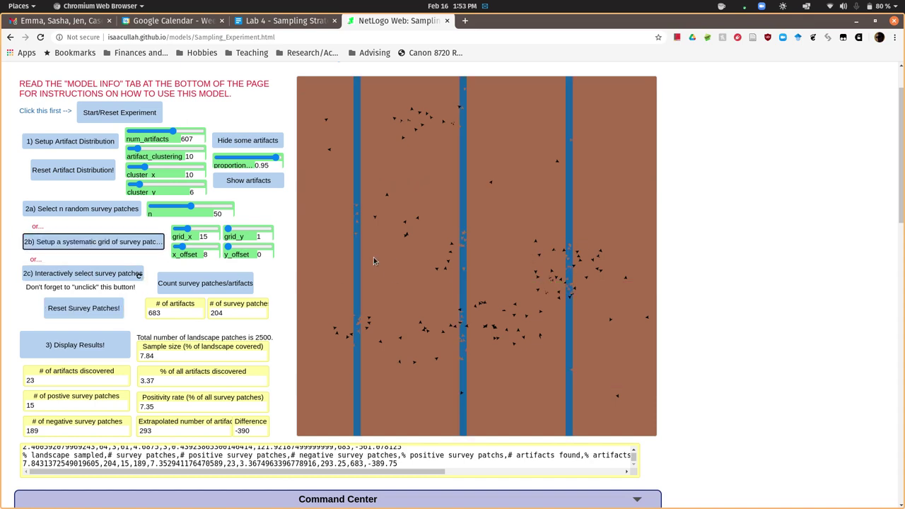
click(77, 345)
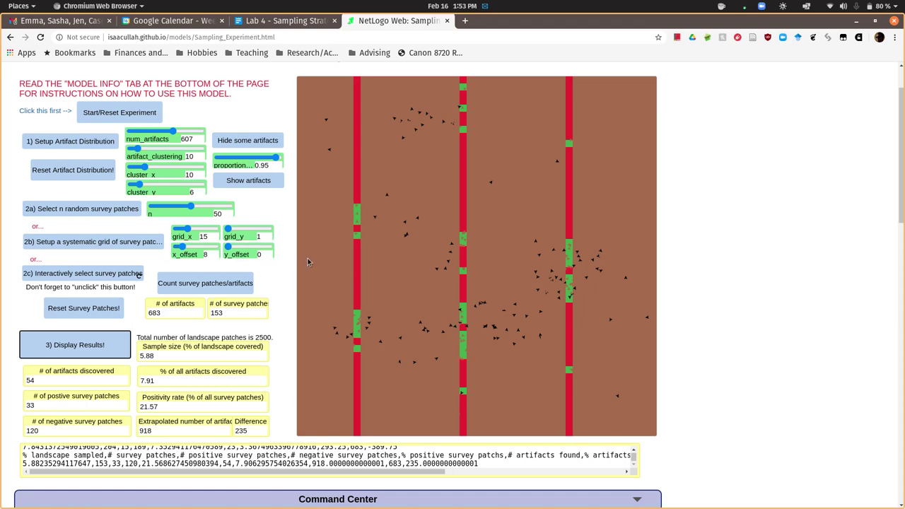
click(87, 303)
mouse_move(185, 228)
mouse_down()
mouse_move(208, 228)
mouse_move(189, 228)
mouse_up()
- Set grid_x 1 and grid_y 22, lay the crossed grid, log 47 artifacts, then clear it
click(105, 242)
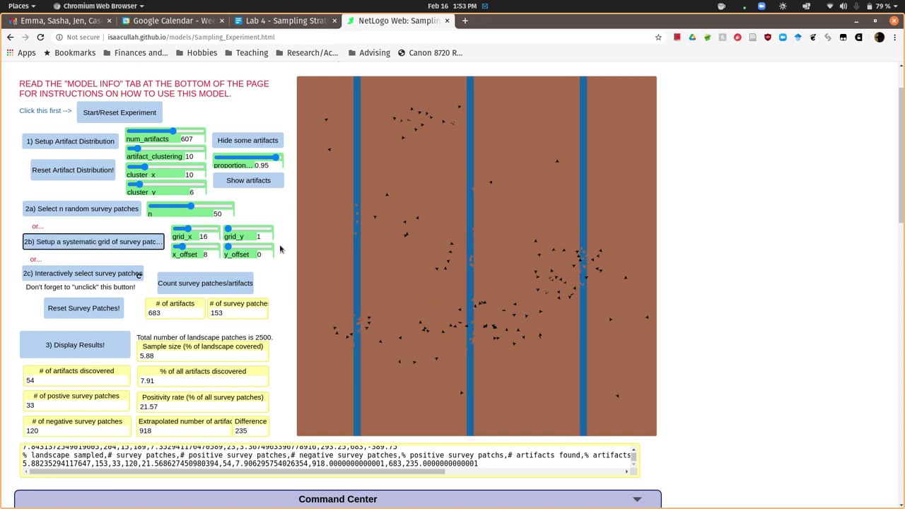
drag(189, 228, 173, 247)
drag(229, 230, 245, 224)
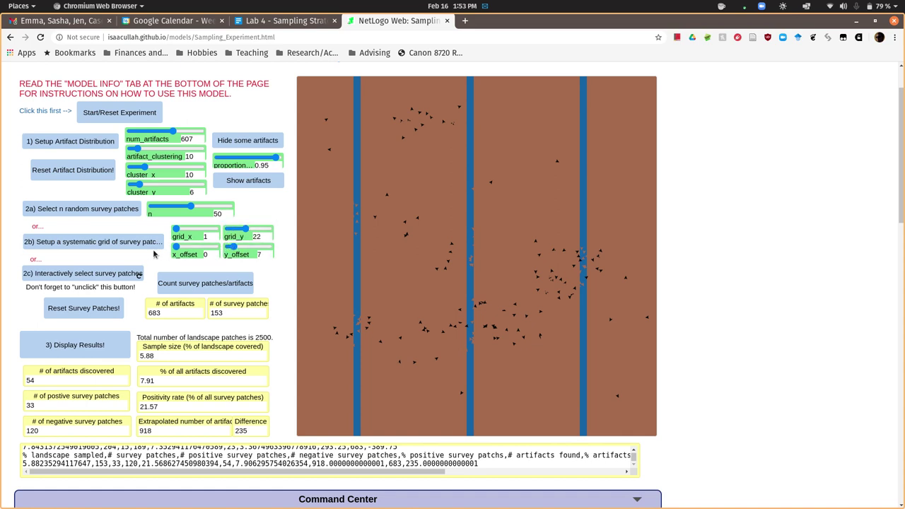
click(126, 243)
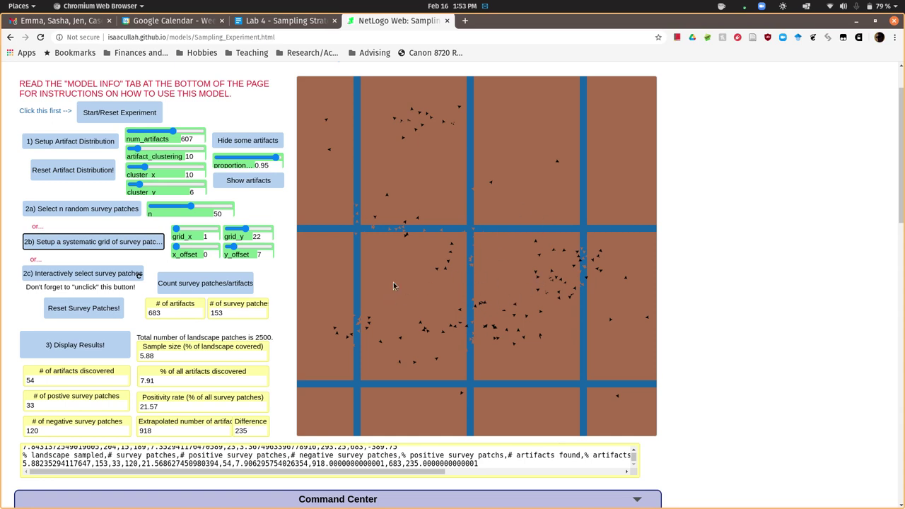
click(75, 344)
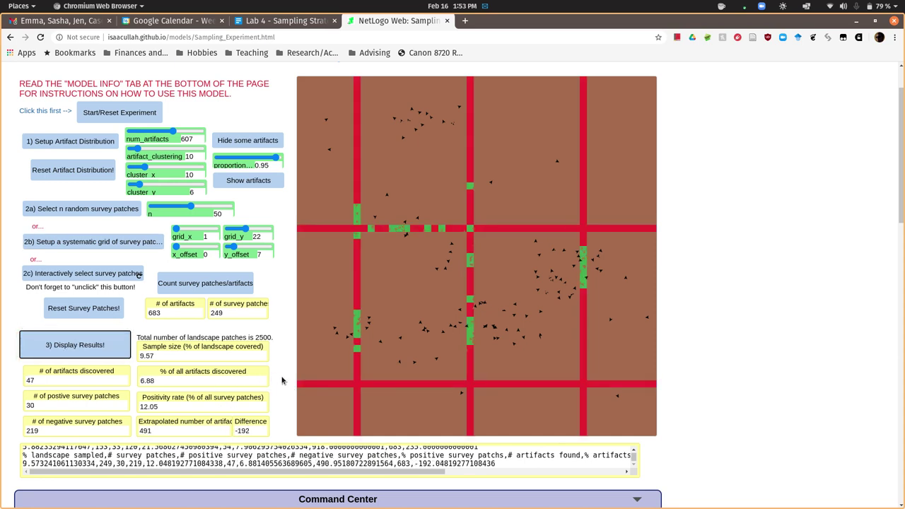
click(91, 309)
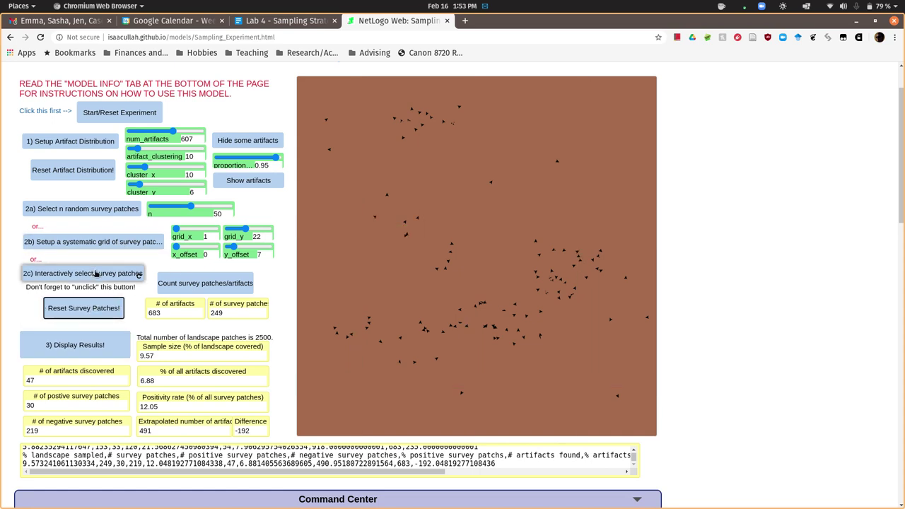
- Turn on 2c hand-picking, mark survey patches across the artifact clusters, and count them
click(96, 273)
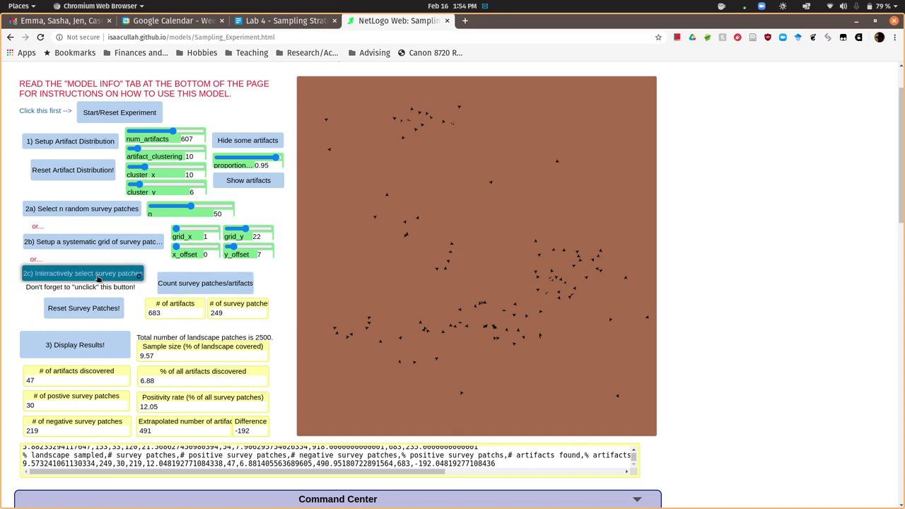
click(417, 217)
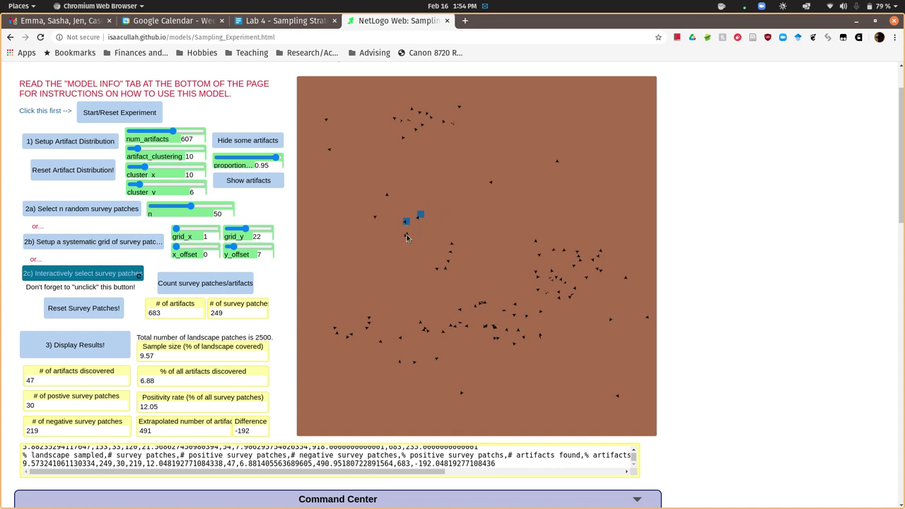
click(406, 234)
click(576, 285)
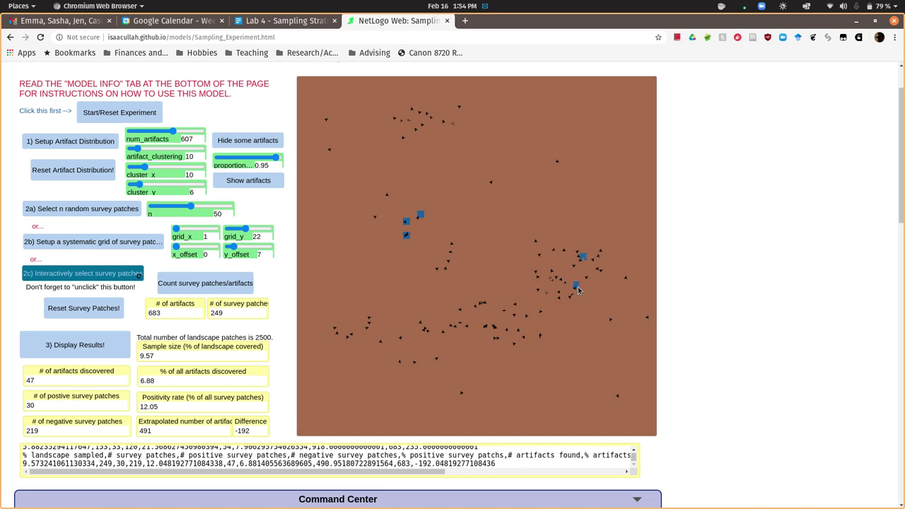
click(517, 329)
click(464, 328)
click(428, 117)
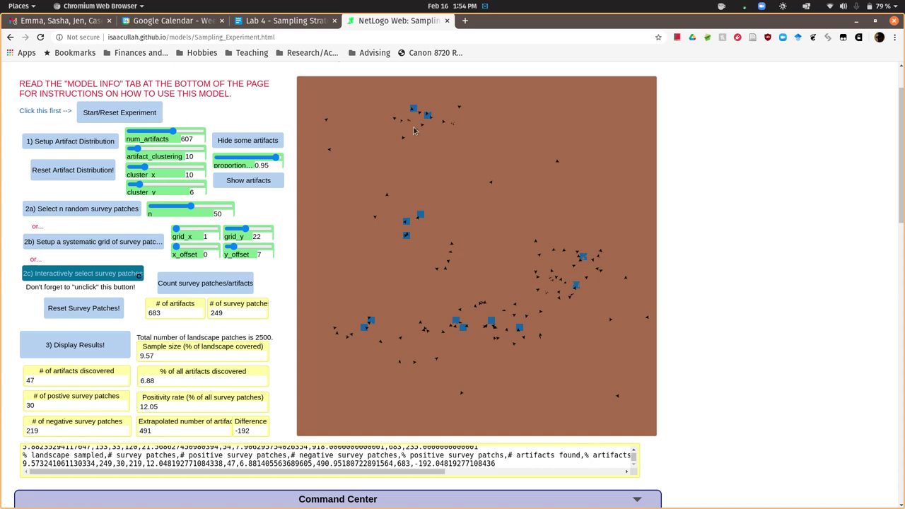
drag(519, 339, 539, 281)
drag(416, 318, 426, 331)
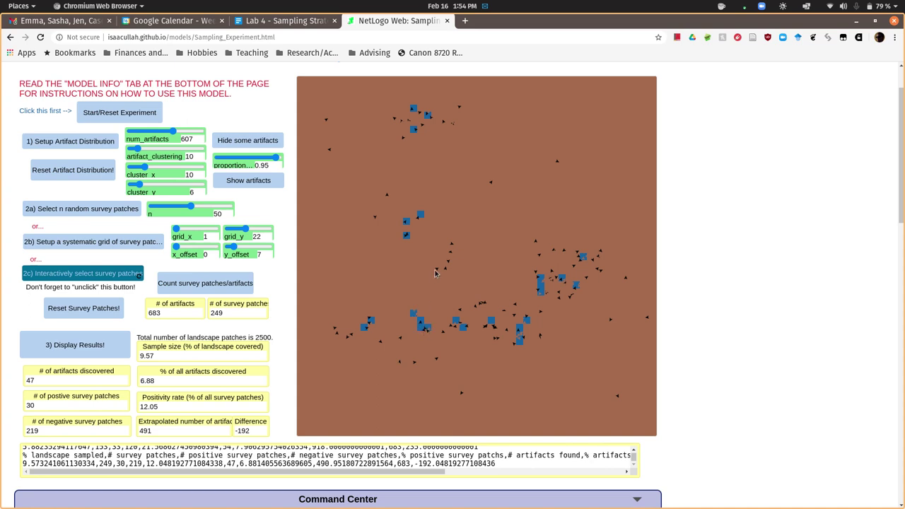
drag(433, 271, 450, 248)
click(235, 283)
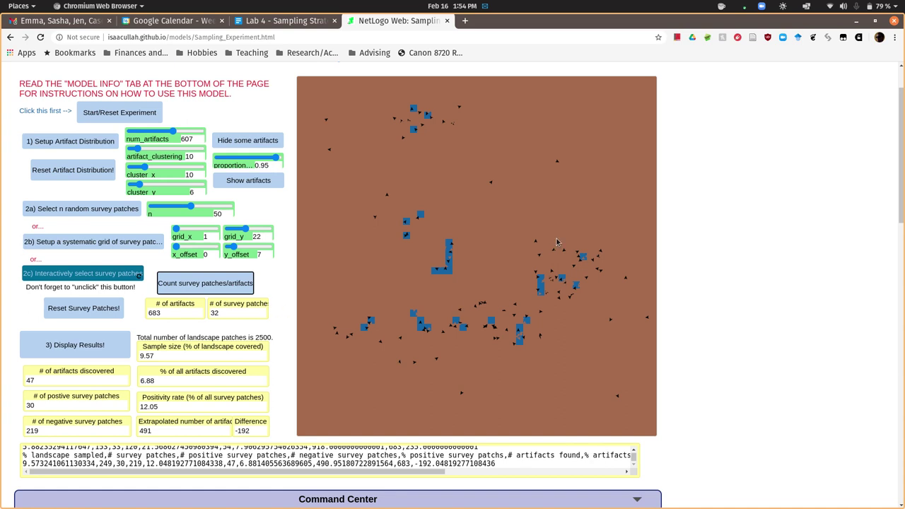
- Add more hand-placed patches on the right and lower areas and recount to 53
drag(534, 245, 557, 251)
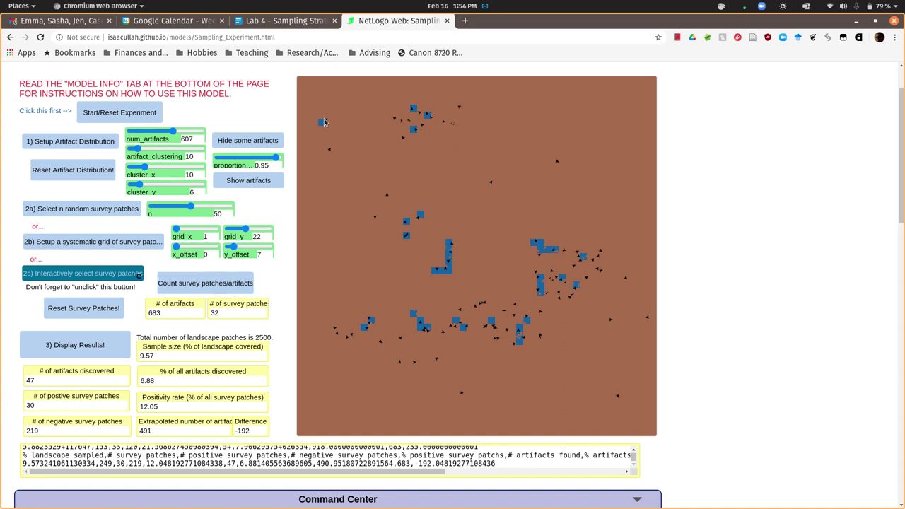
click(328, 150)
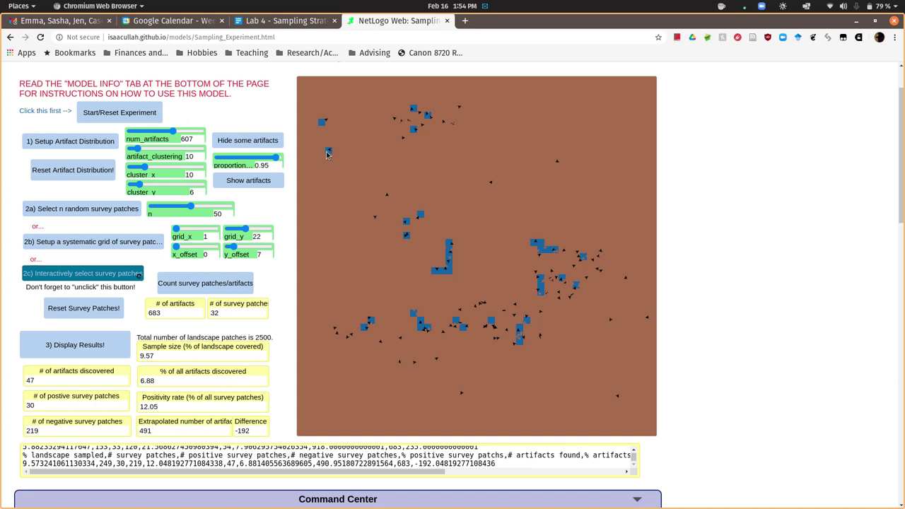
click(335, 330)
click(234, 288)
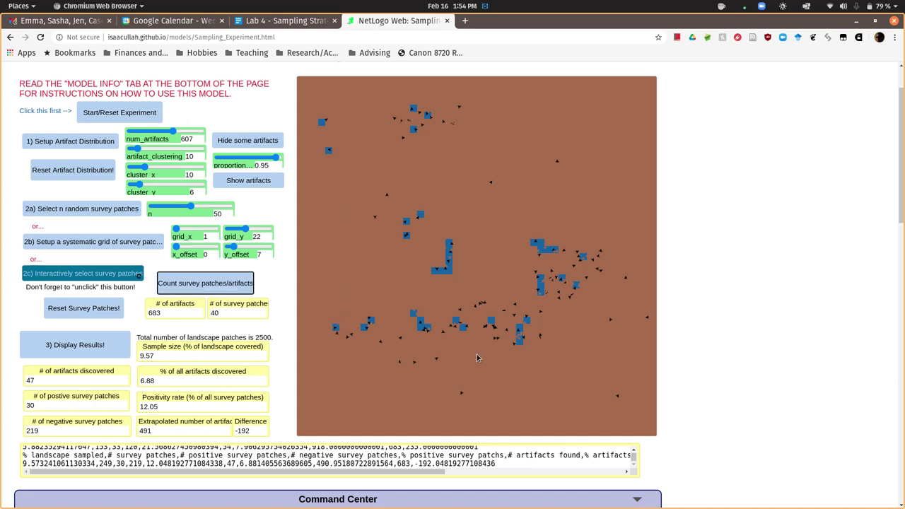
drag(399, 363, 437, 362)
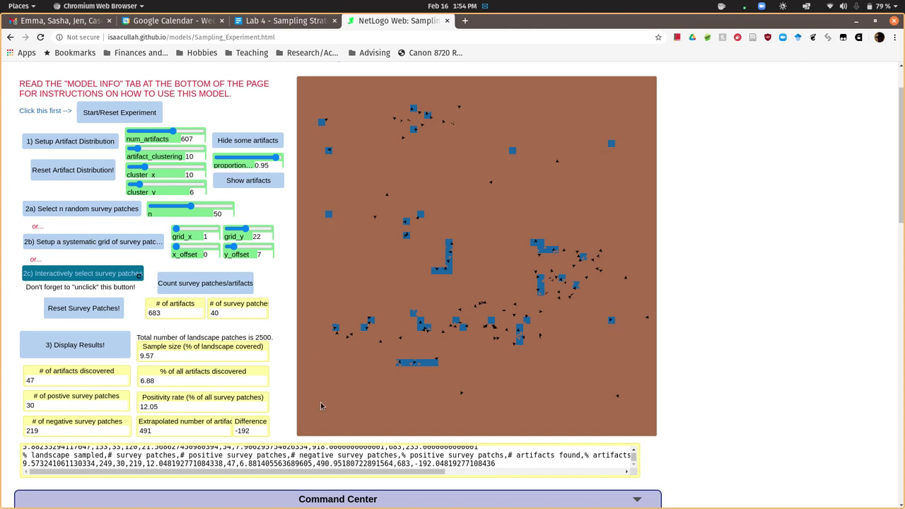
click(556, 363)
click(455, 322)
click(188, 282)
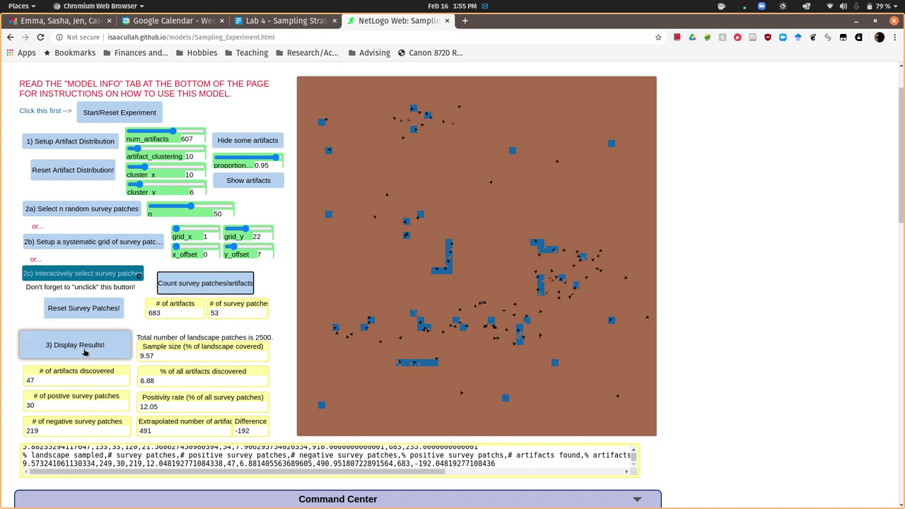
- Score the 53 hand-picked patches (62 artifacts, 69.81% positive) and switch off 2c selection
click(85, 351)
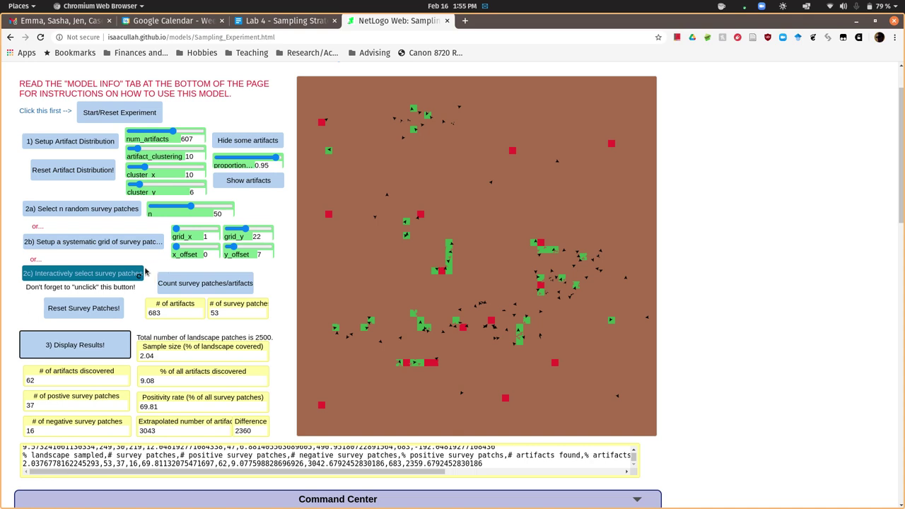
click(96, 276)
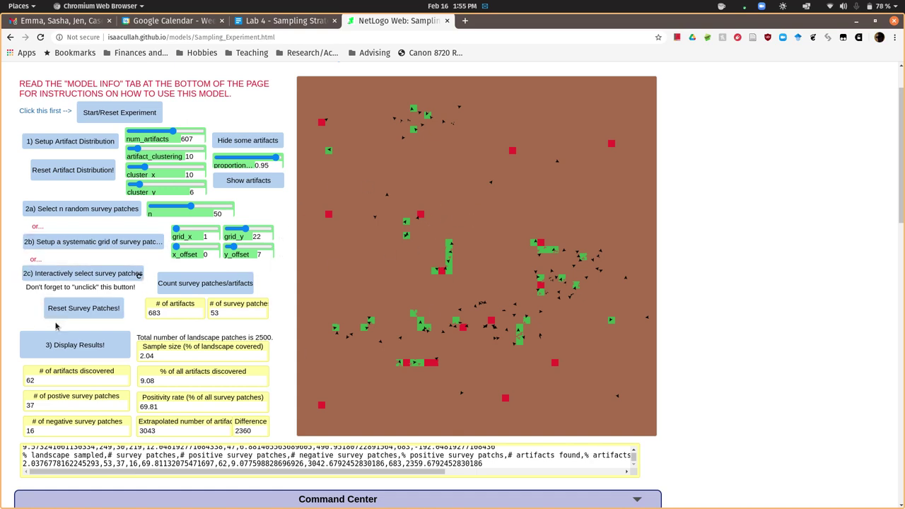
- Clear the survey patches and scatter 25 random survey patches with n set to 25
click(75, 308)
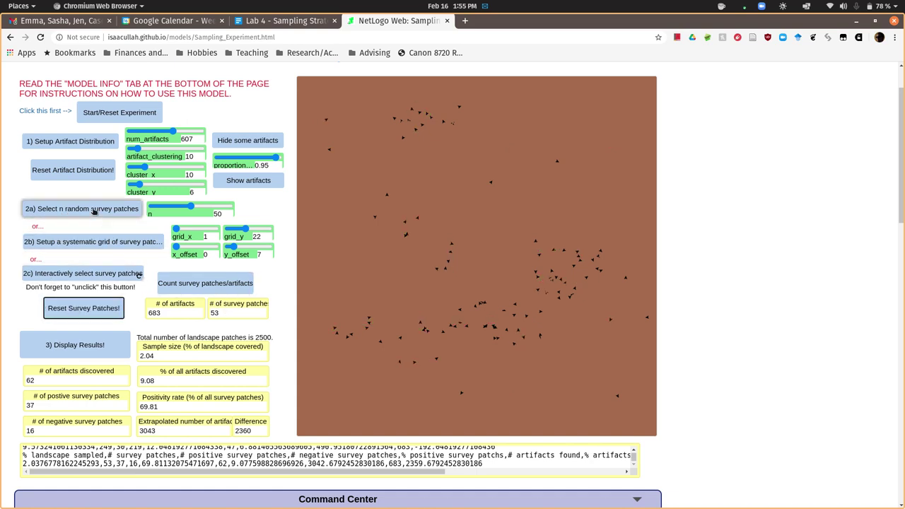
click(188, 205)
drag(188, 205, 169, 206)
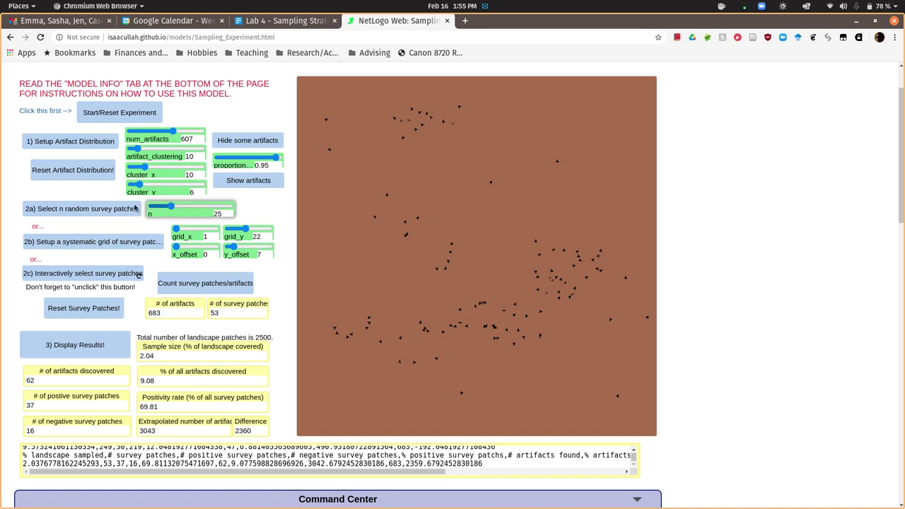
click(117, 211)
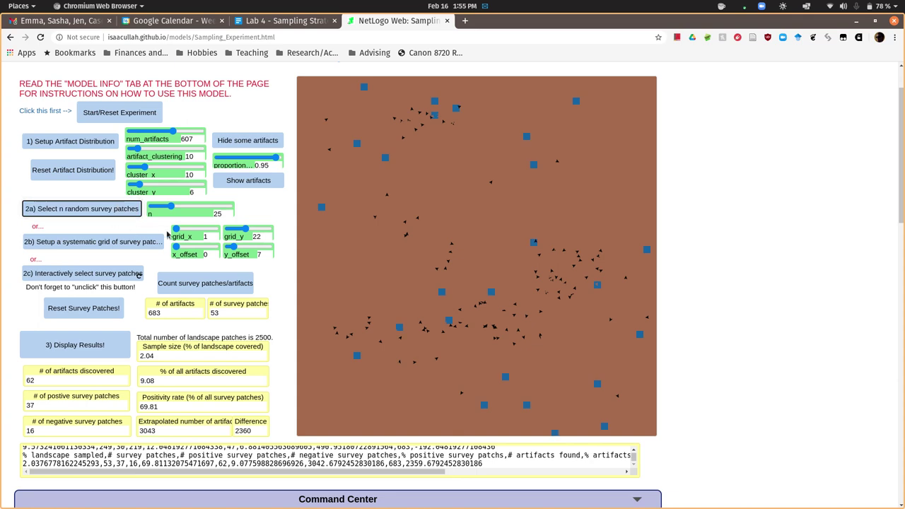
- Add an 11×11 grid with x_offset 7, count, and score the 41-patch combined sample
drag(175, 228, 185, 229)
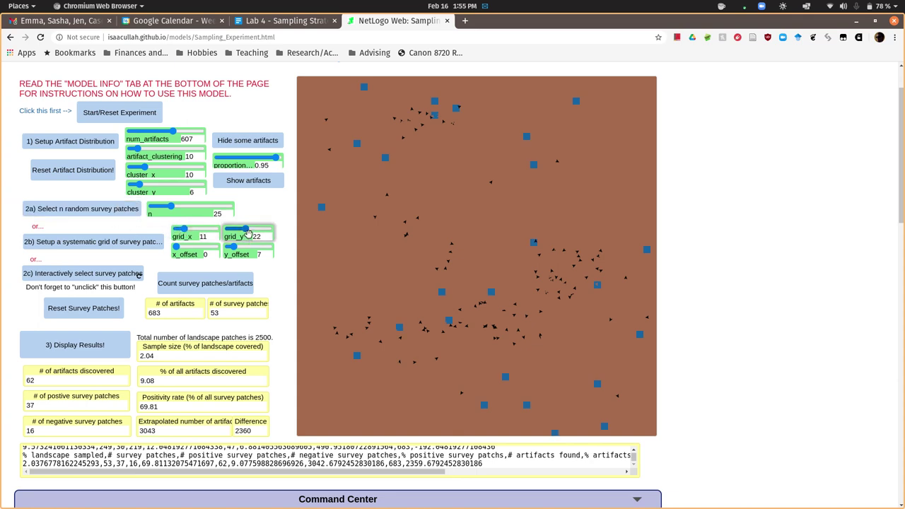
click(245, 230)
drag(245, 230, 239, 229)
mouse_move(176, 246)
mouse_down()
mouse_move(197, 247)
mouse_move(180, 247)
mouse_up()
double_click(214, 254)
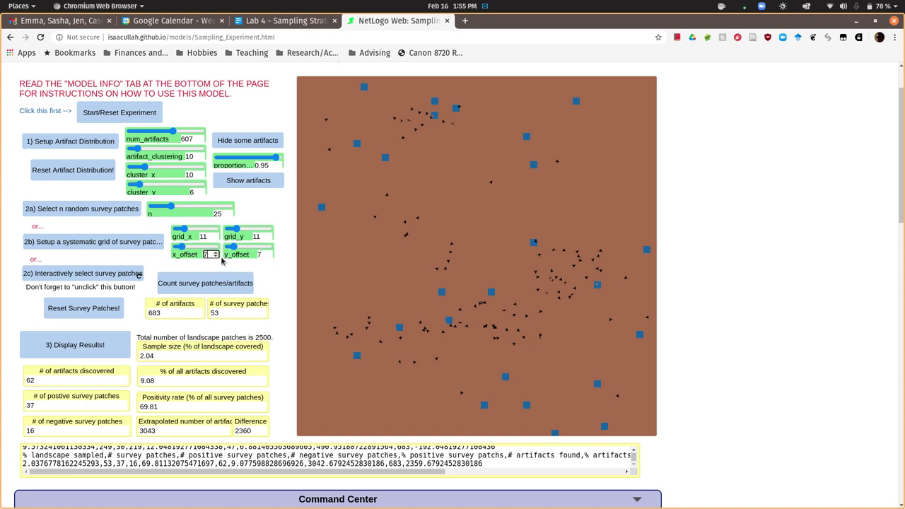
click(93, 242)
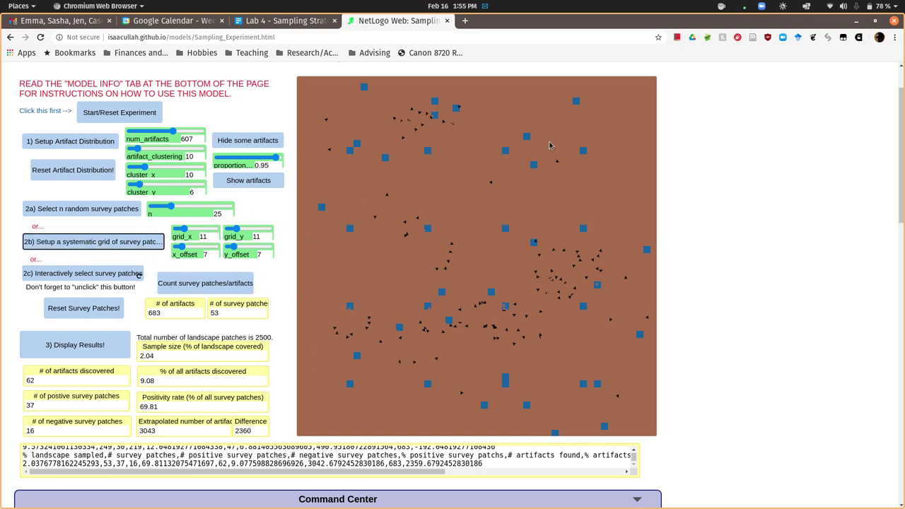
click(220, 278)
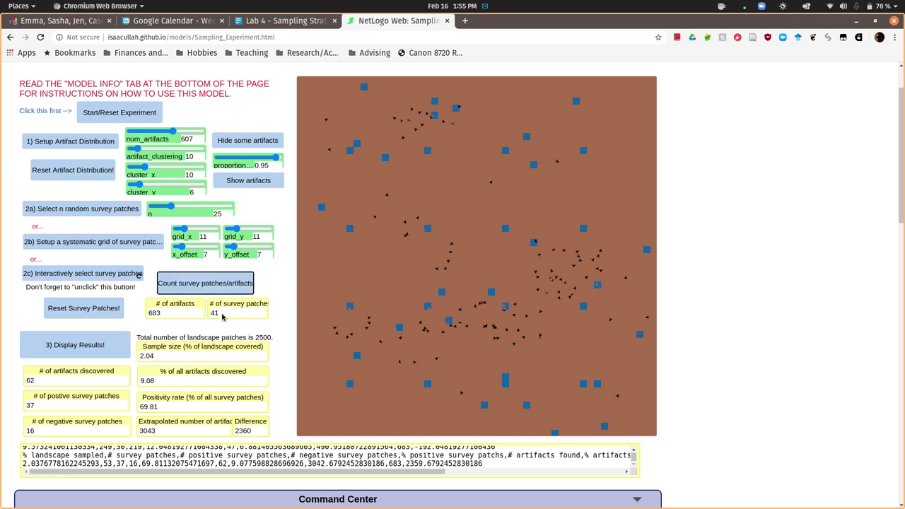
click(77, 347)
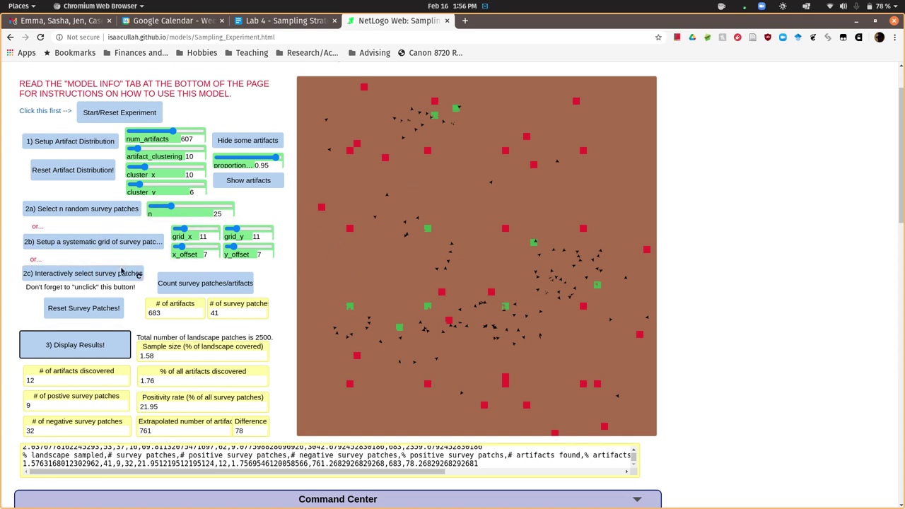
- Clear old patches, enable 2c, and hand-place survey patches across the upper and right areas
click(88, 311)
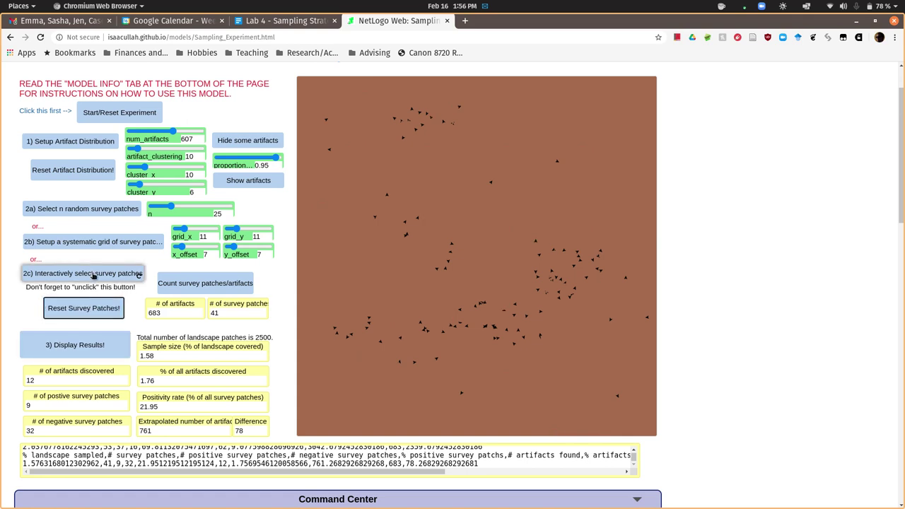
click(92, 276)
click(342, 150)
click(401, 154)
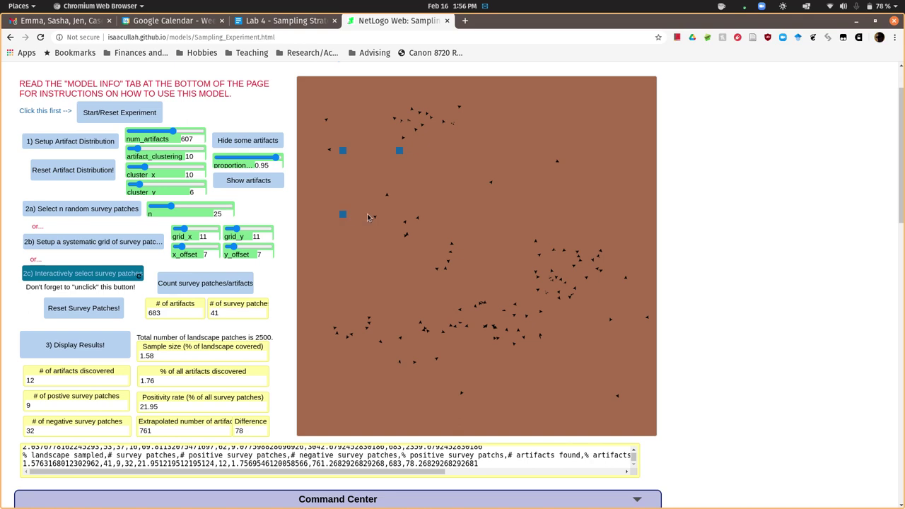
click(343, 280)
click(408, 280)
click(413, 414)
drag(512, 214, 542, 164)
click(531, 308)
click(548, 300)
click(569, 300)
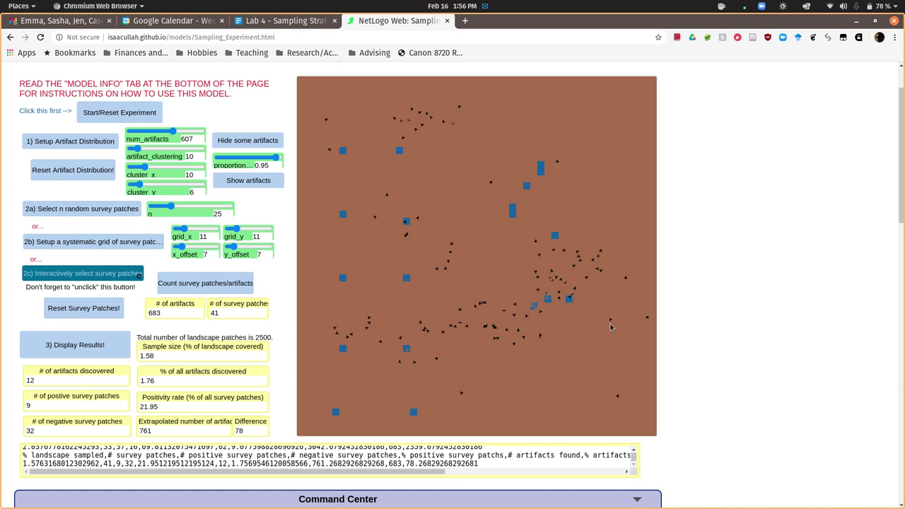
- Place the remaining patches to 30, count them, and display results: 9 artifacts, 16.67% positive
click(541, 379)
drag(434, 386, 441, 385)
click(448, 287)
click(463, 180)
click(470, 108)
click(612, 202)
click(619, 357)
click(576, 406)
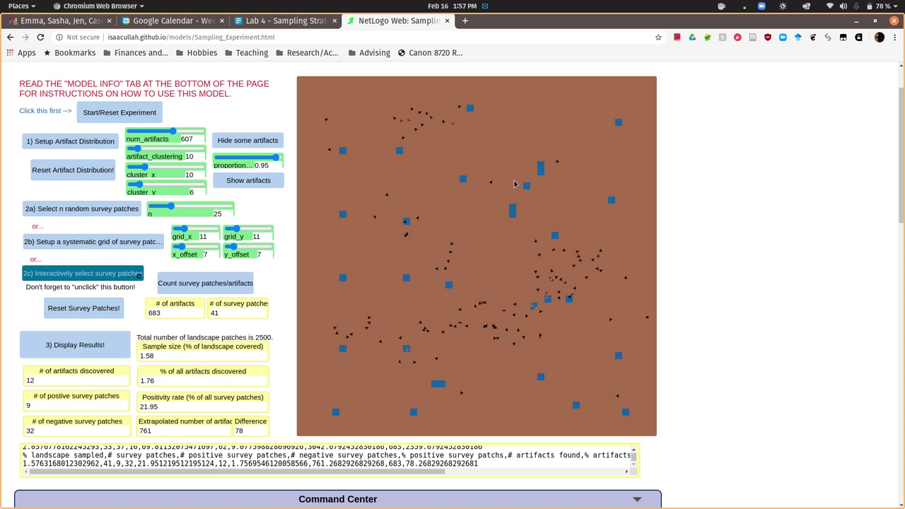
click(205, 284)
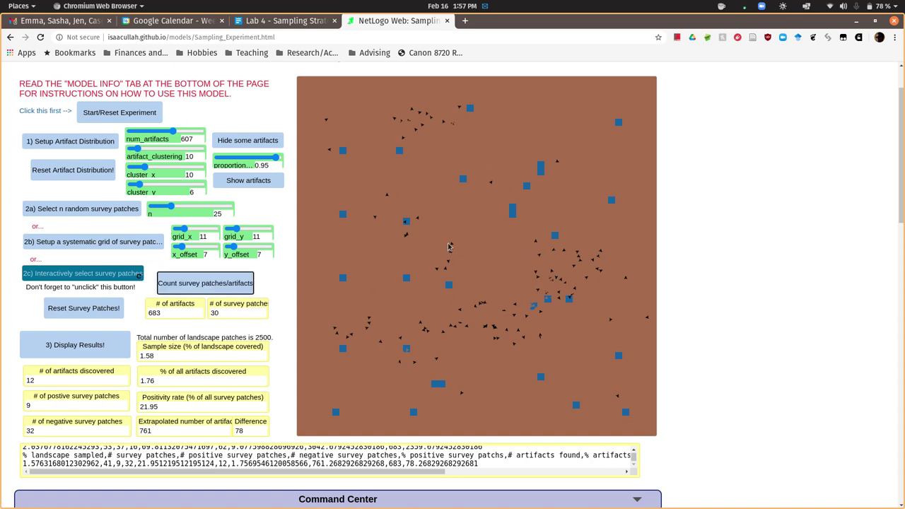
click(96, 340)
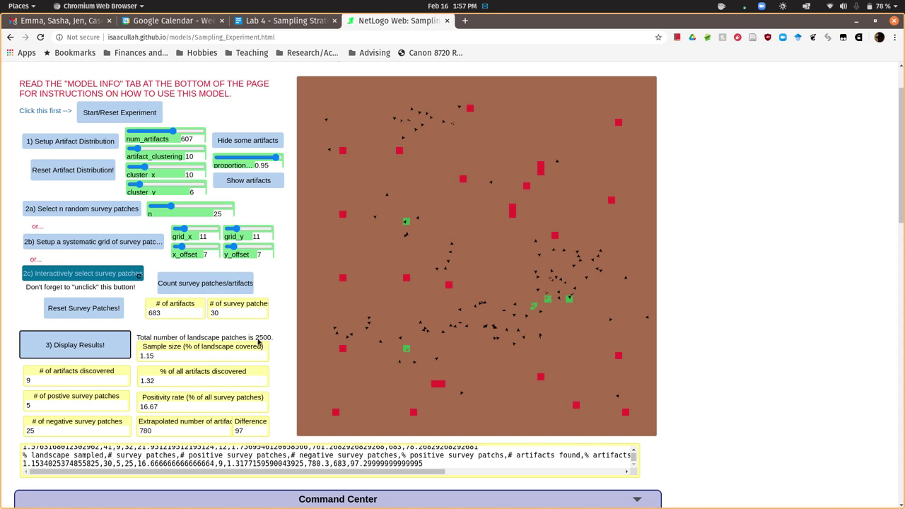
- Select the entire run output log and copy it to the clipboard
scroll(276, 319, down, 2)
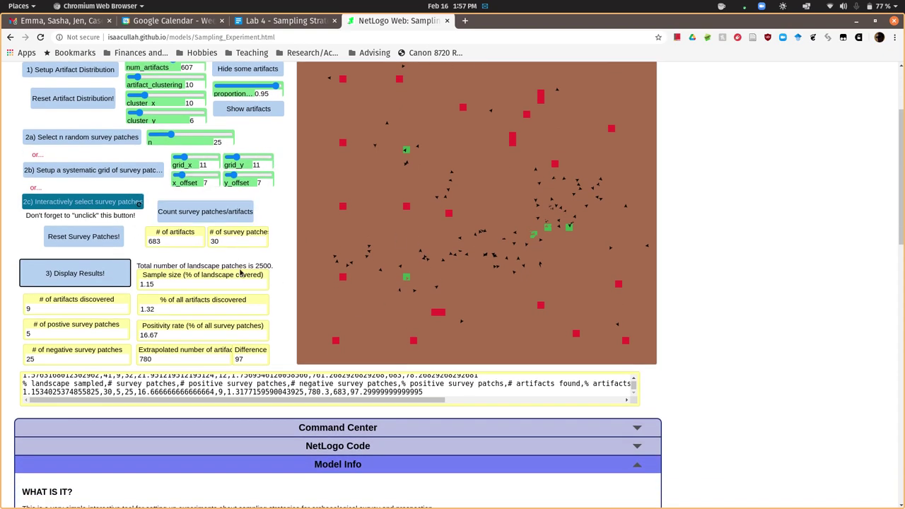
scroll(353, 283, up, 2)
scroll(353, 283, down, 3)
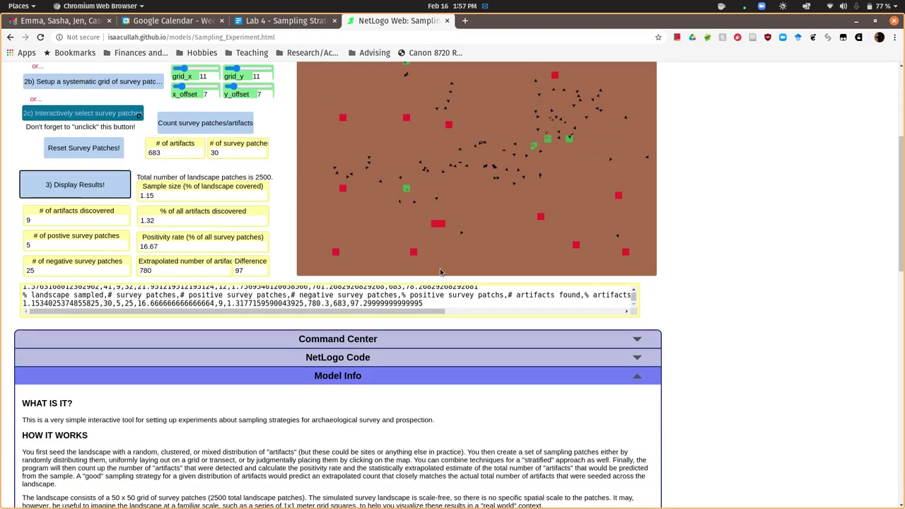
drag(423, 303, 23, 290)
right_click(45, 290)
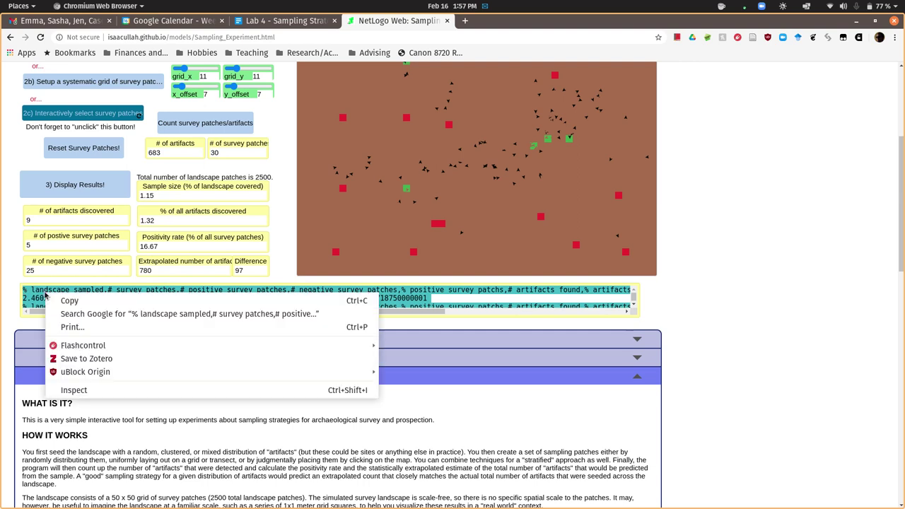
click(64, 300)
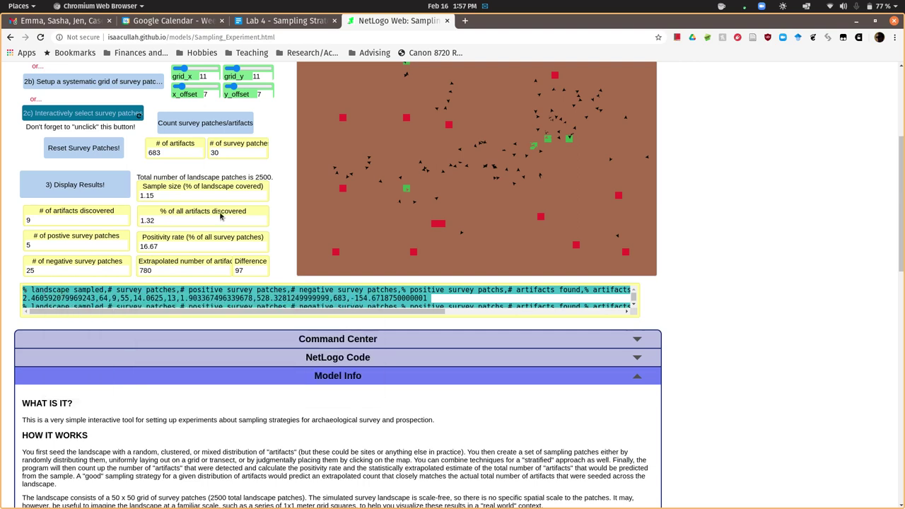
- In a new Chromium tab, search 'google sheet' and go to the Google Sheets home page
click(466, 21)
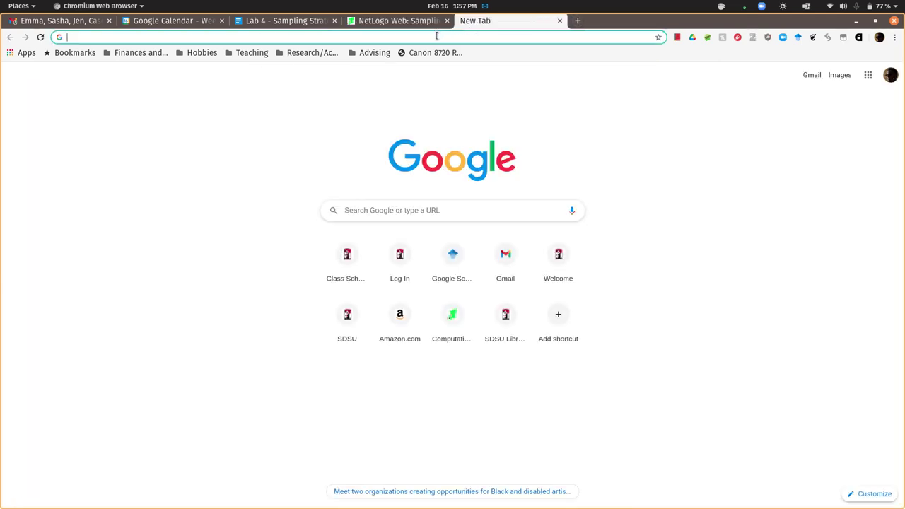
text(google)
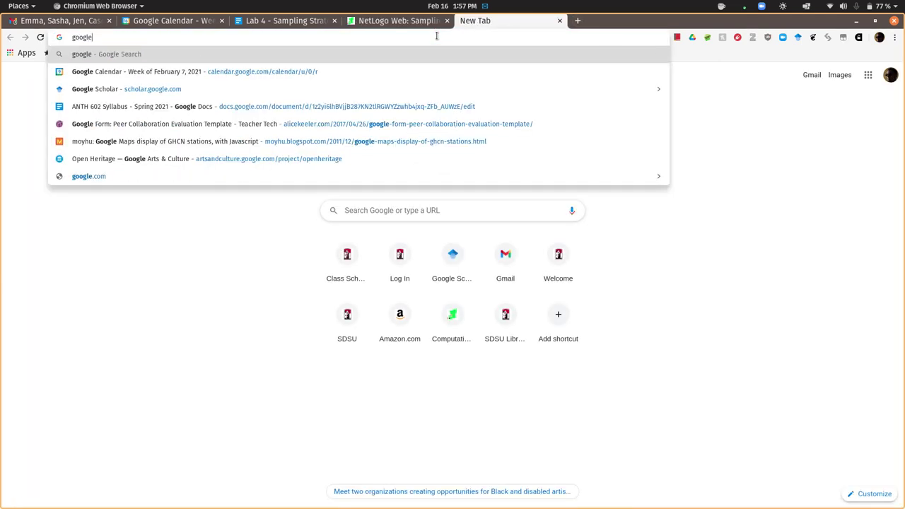
text( s)
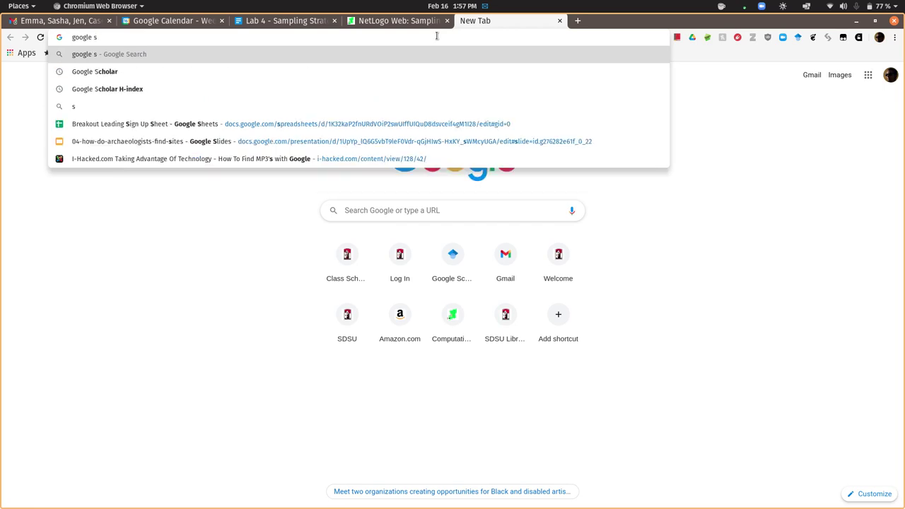
text(heet)
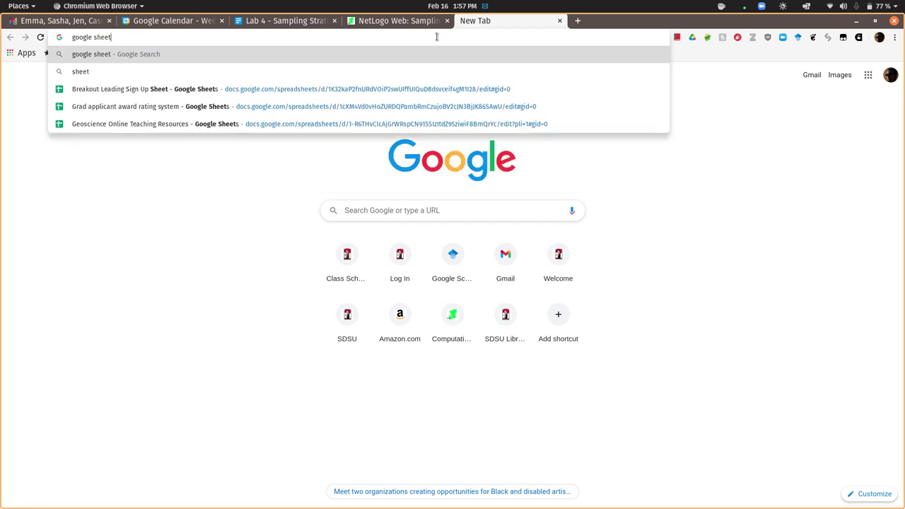
key(Return)
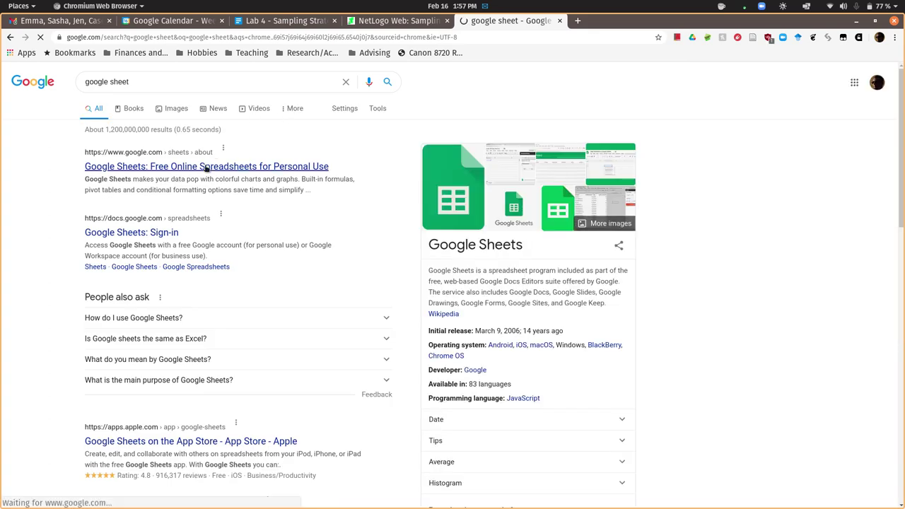
click(131, 234)
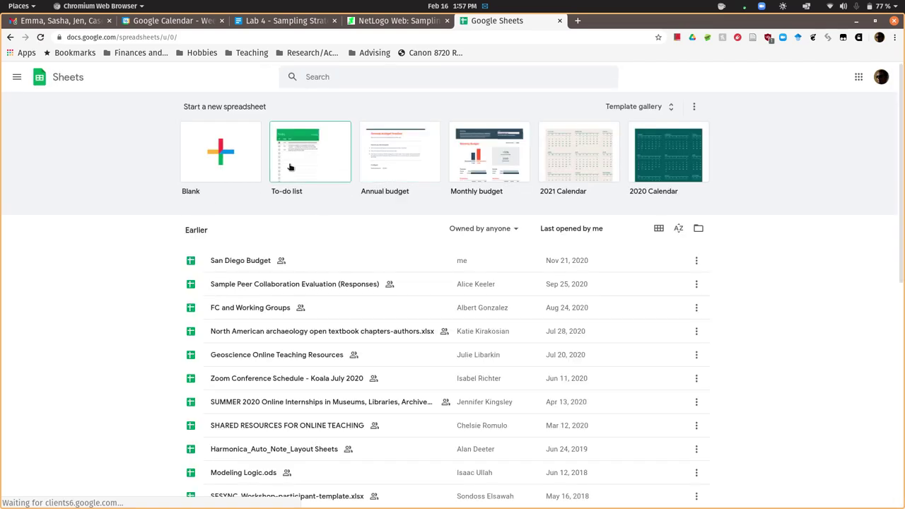
- Start a blank spreadsheet, paste then undo the run log, and close the Data menu unused
click(238, 155)
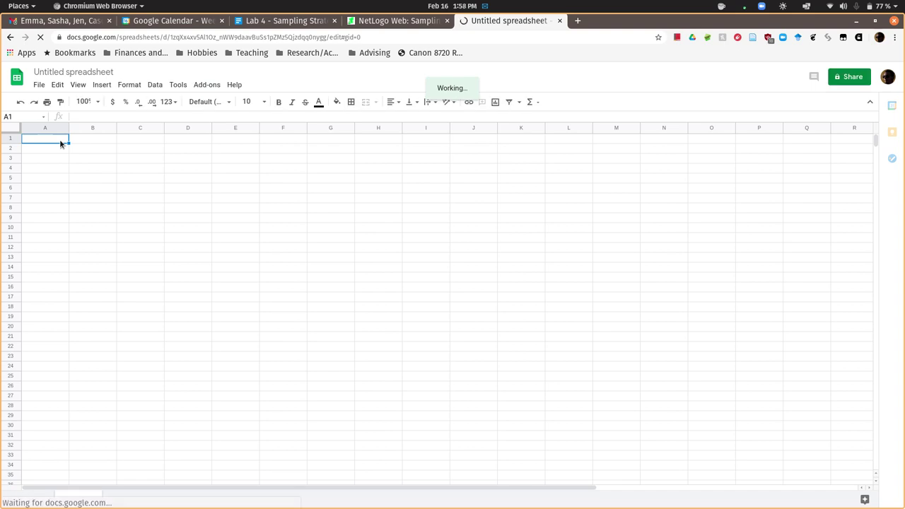
key(ctrl+v)
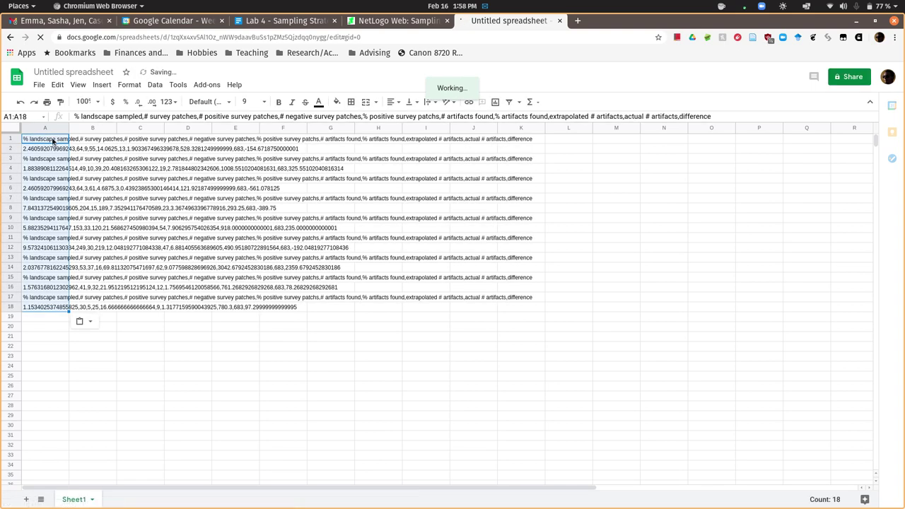
key(ctrl+z)
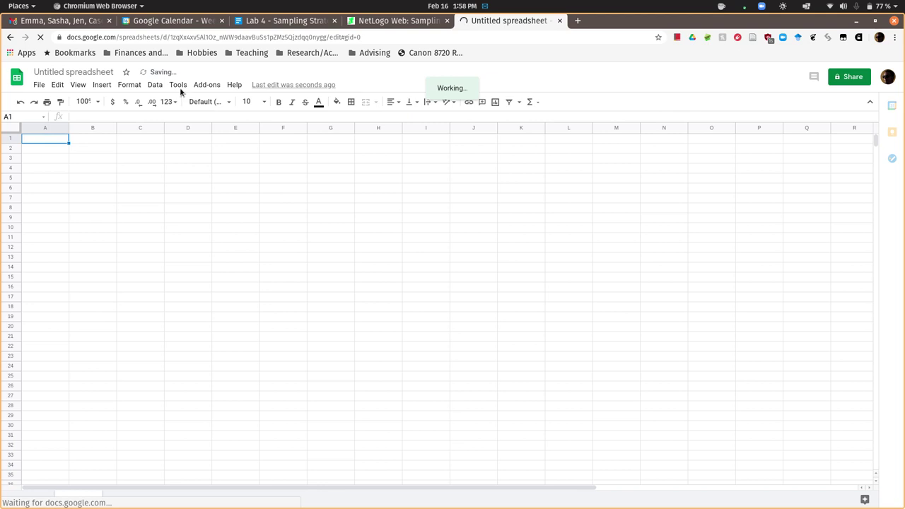
click(157, 86)
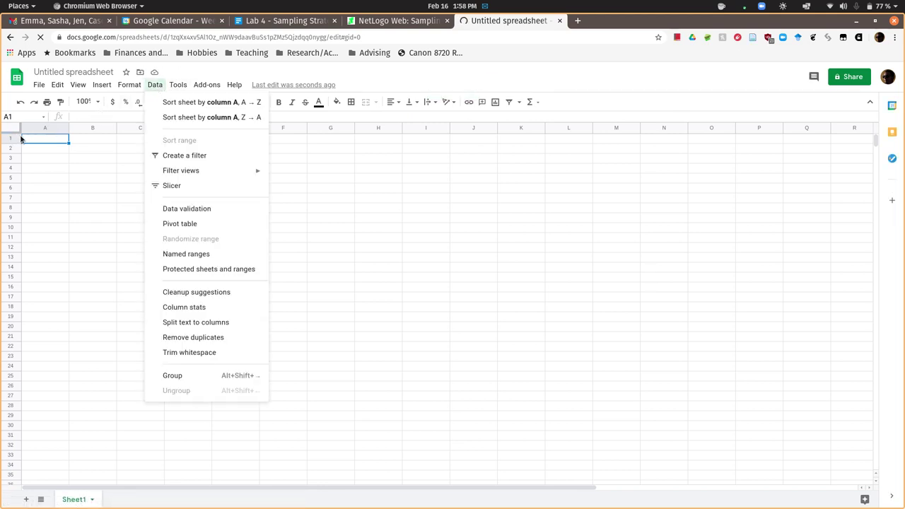
click(21, 139)
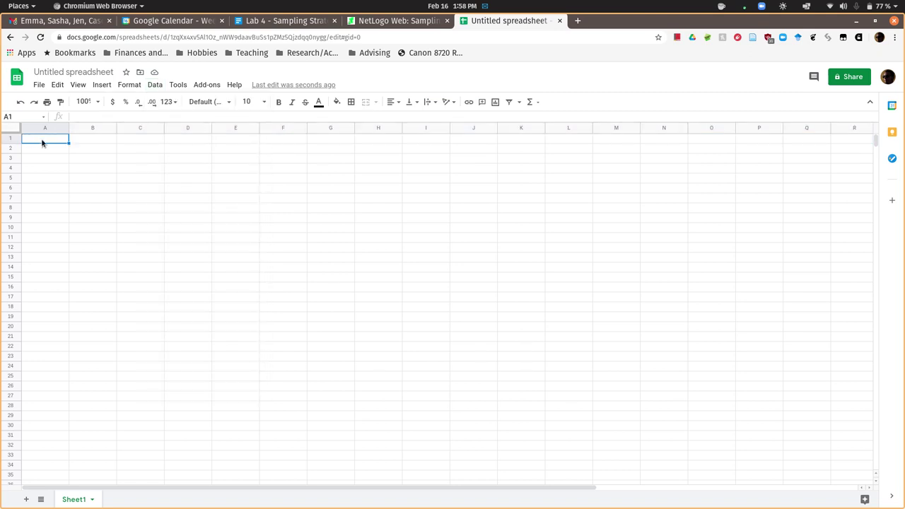
- Paste the CSV run log into A1 and split it into columns A–J
right_click(43, 144)
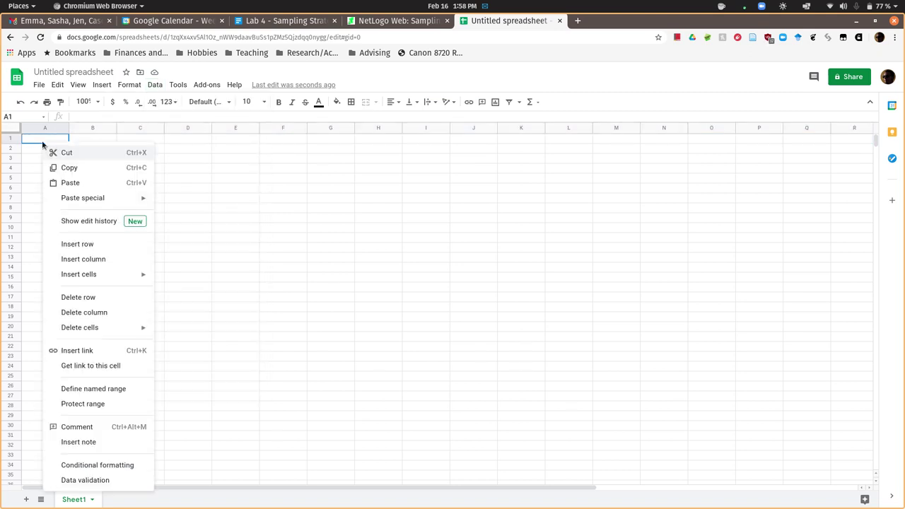
click(69, 183)
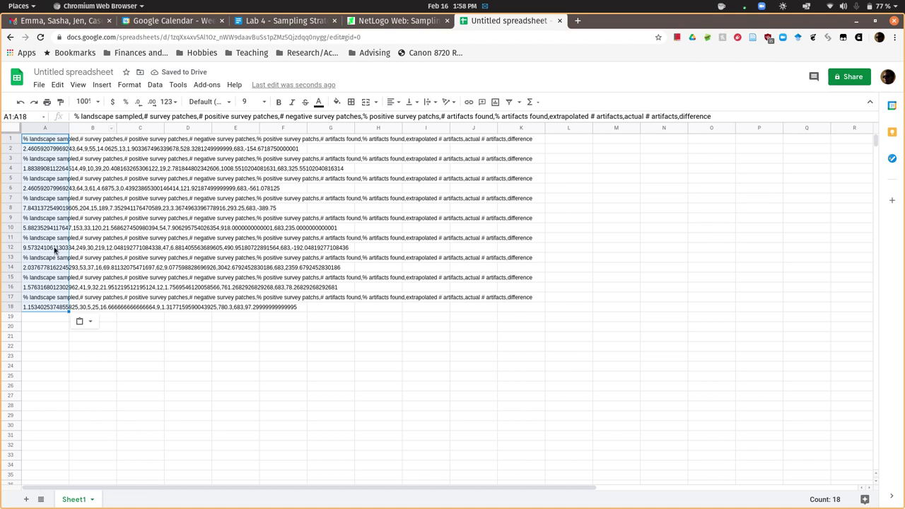
click(177, 86)
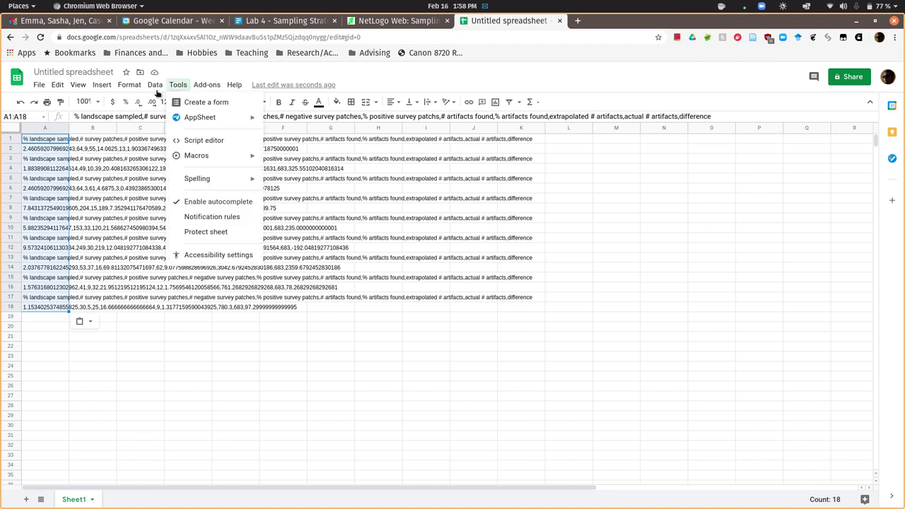
mouse_move(156, 94)
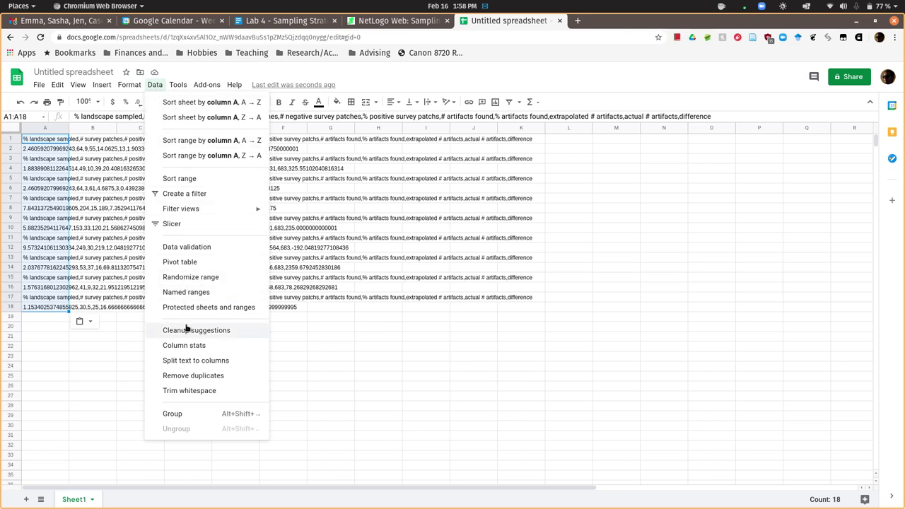
click(196, 361)
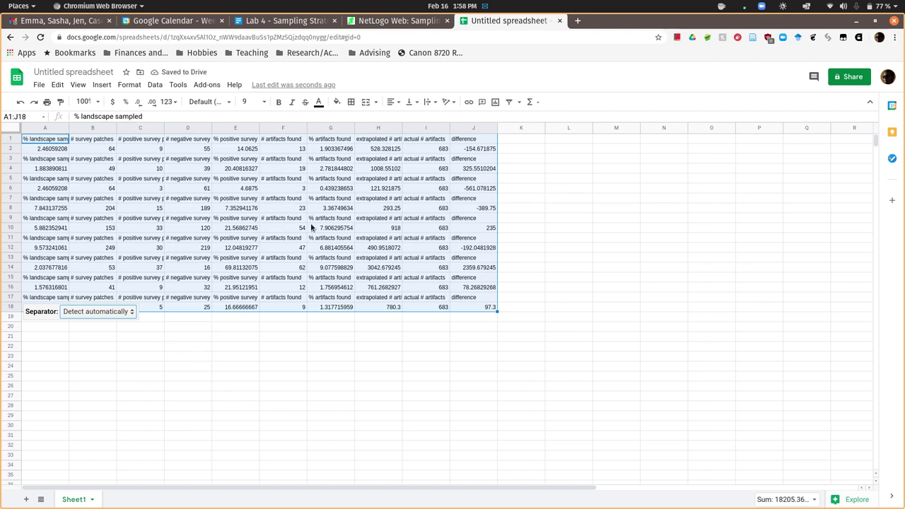
- Dismiss the separator prompt and delete the duplicate header rows 3 and 4
click(38, 181)
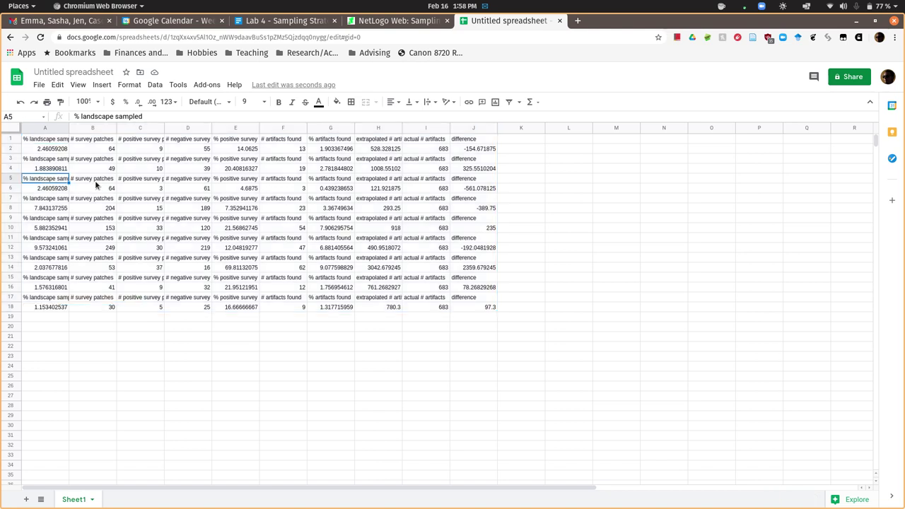
click(13, 158)
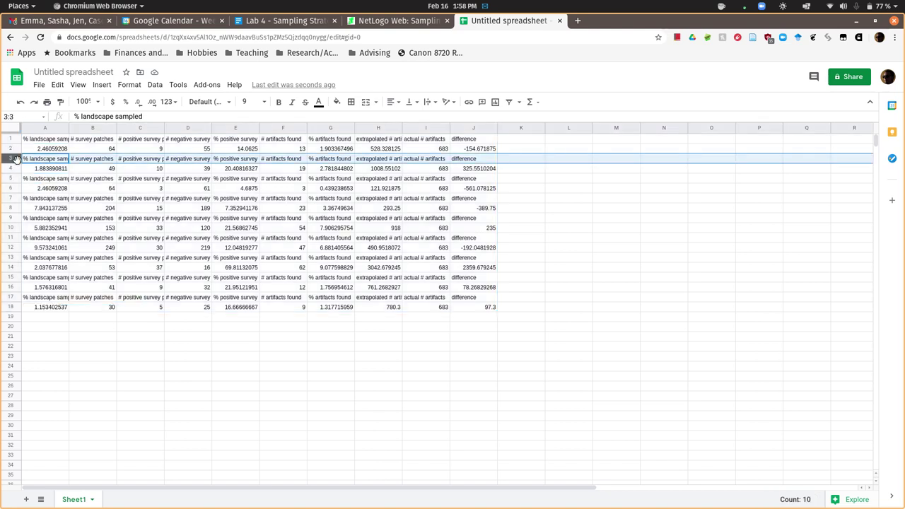
right_click(17, 159)
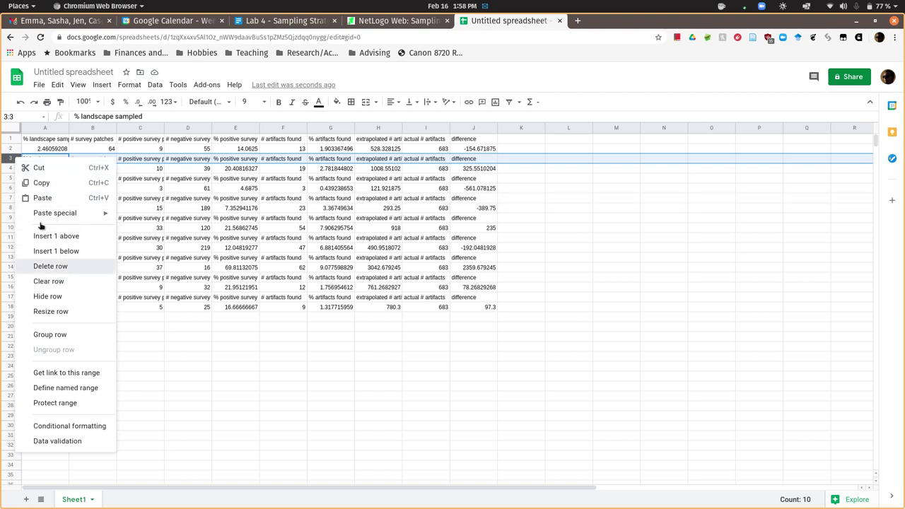
key(Return)
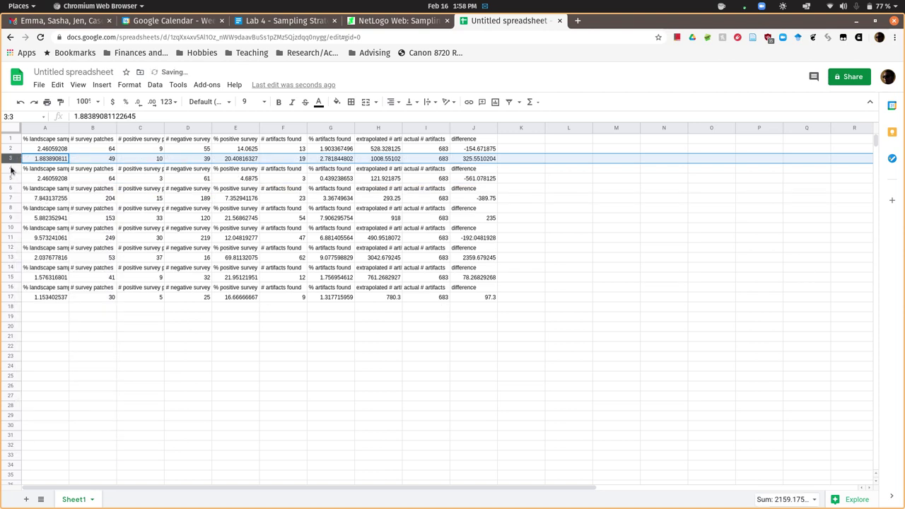
click(10, 169)
right_click(10, 169)
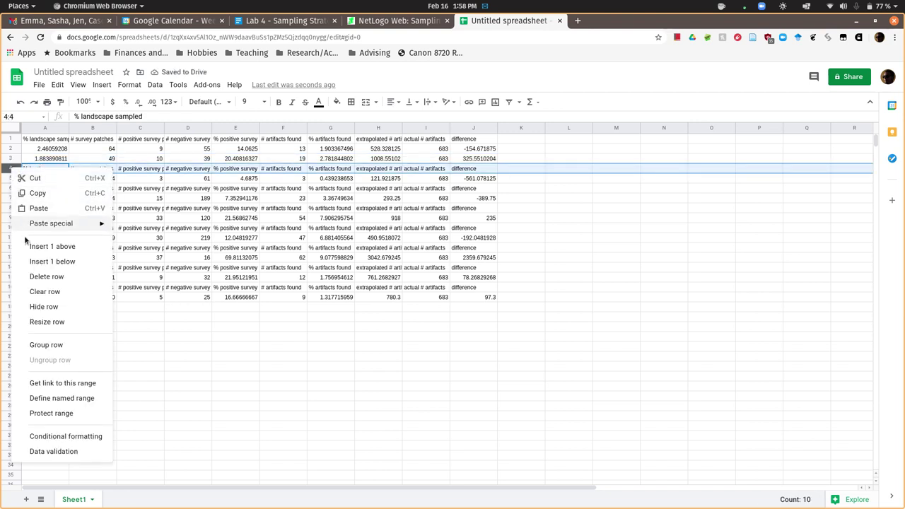
click(35, 276)
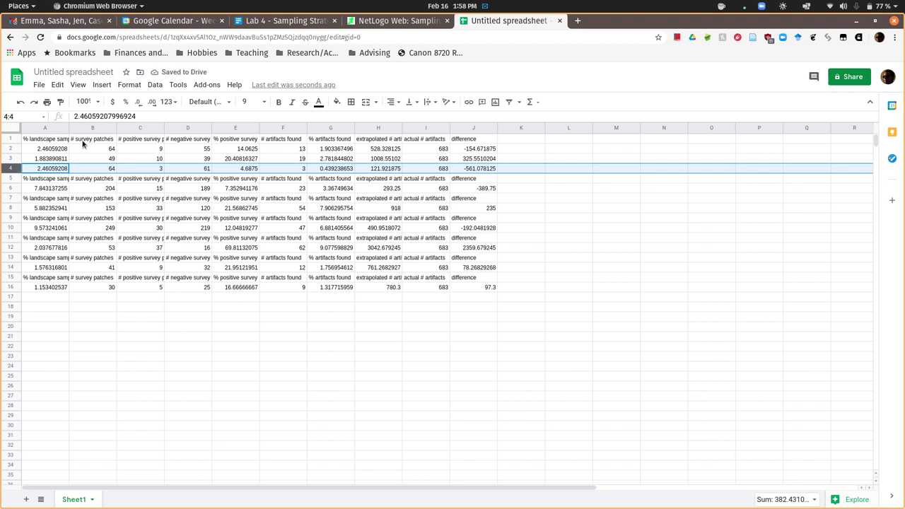
- Delete the duplicate header rows 5 and 6
click(12, 179)
right_click(11, 178)
scroll(10, 177, down, 3)
scroll(10, 177, right, 2)
scroll(10, 177, up, 2)
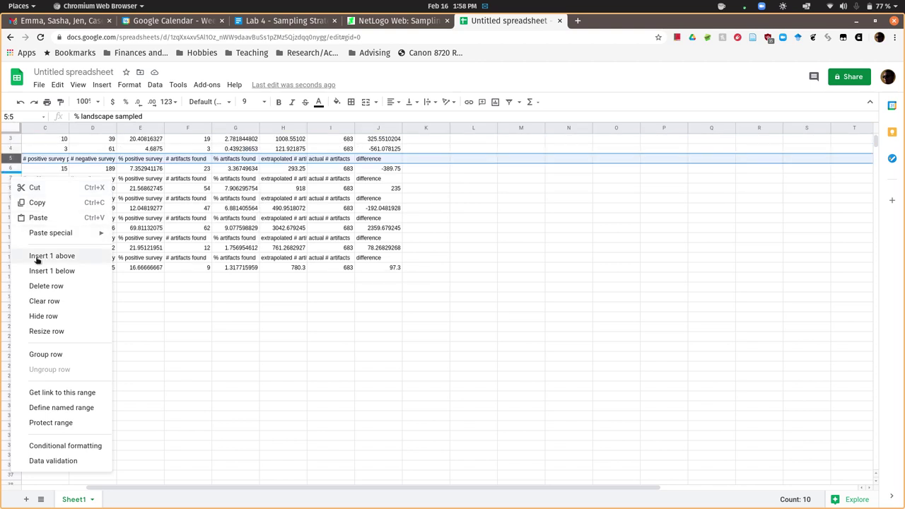
click(48, 285)
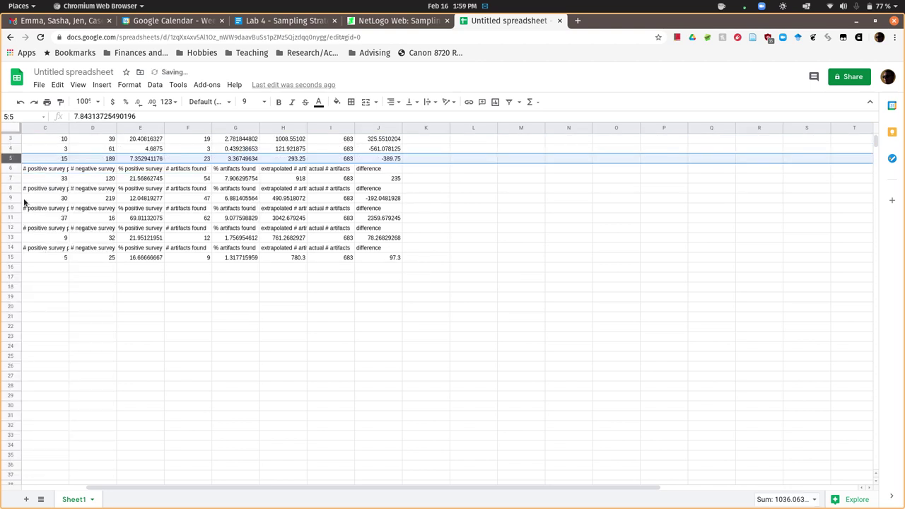
click(12, 169)
right_click(11, 169)
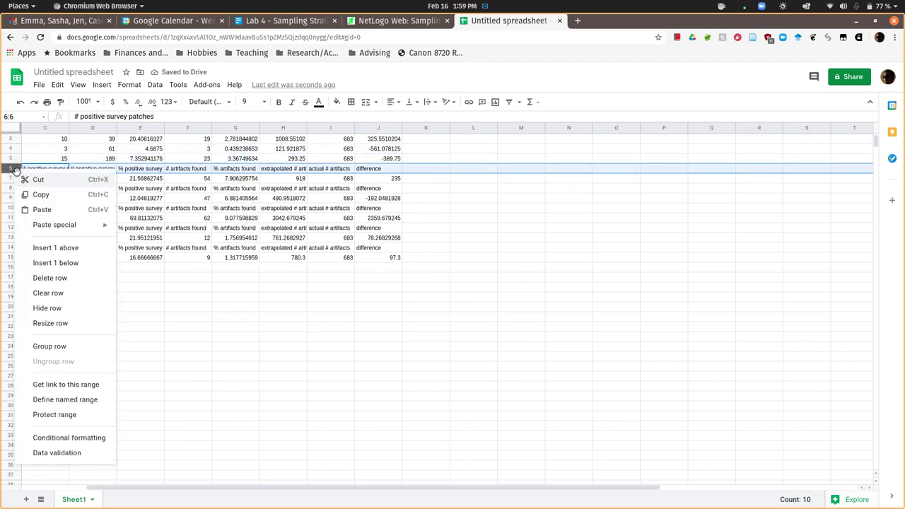
click(48, 277)
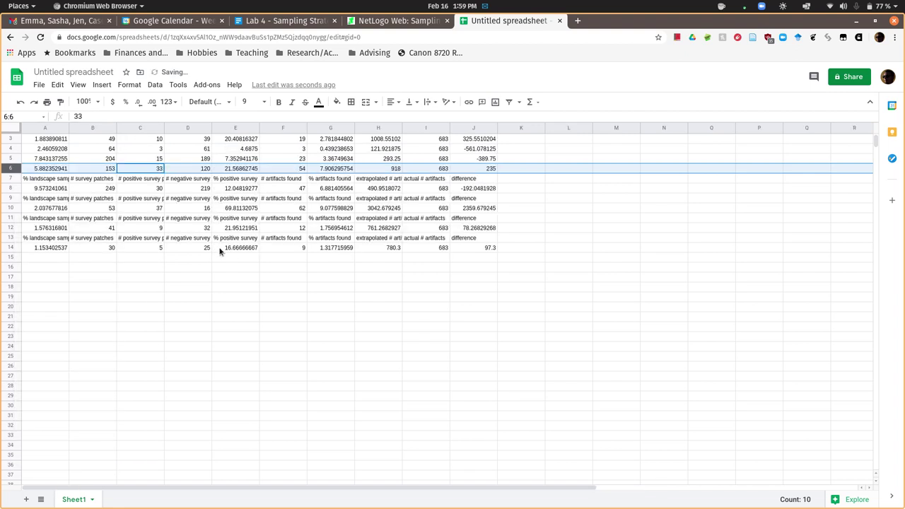
scroll(241, 244, up, 1)
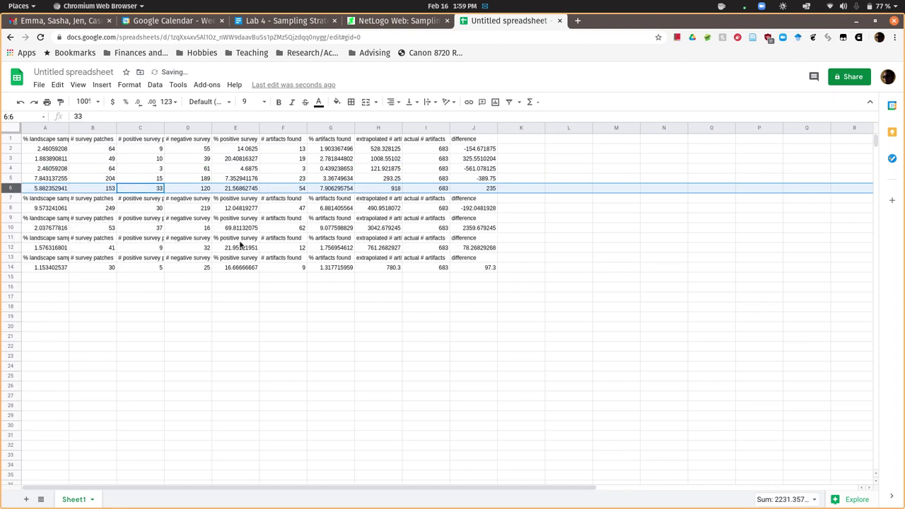
- Delete the leftover rows 7–14 from the block A7:J14
click(45, 199)
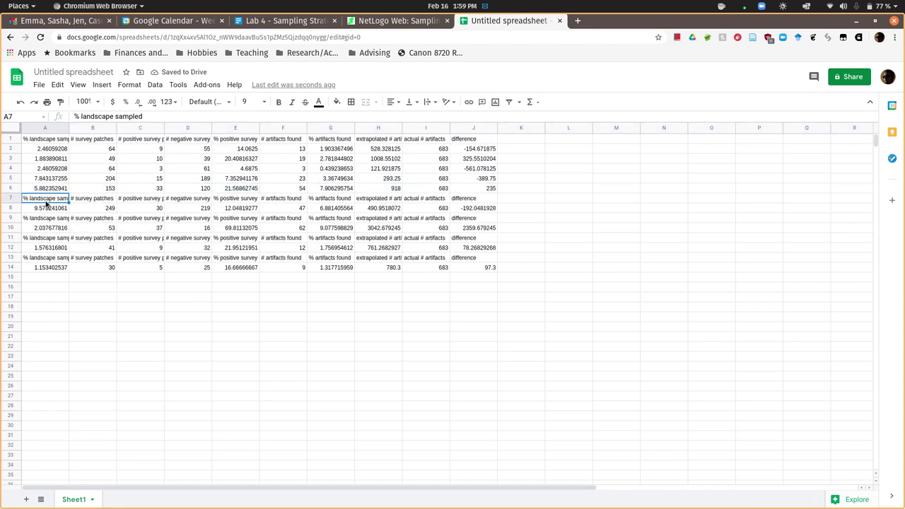
shift+click(469, 264)
right_click(470, 265)
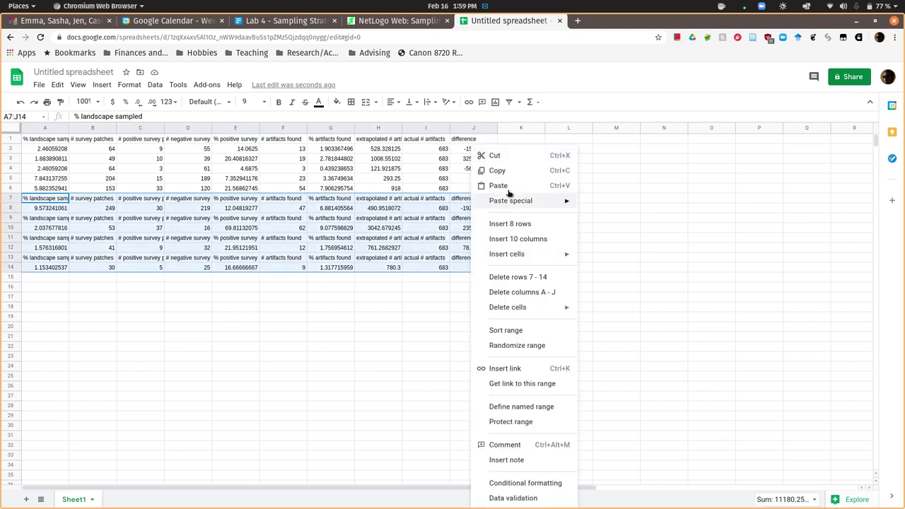
click(507, 276)
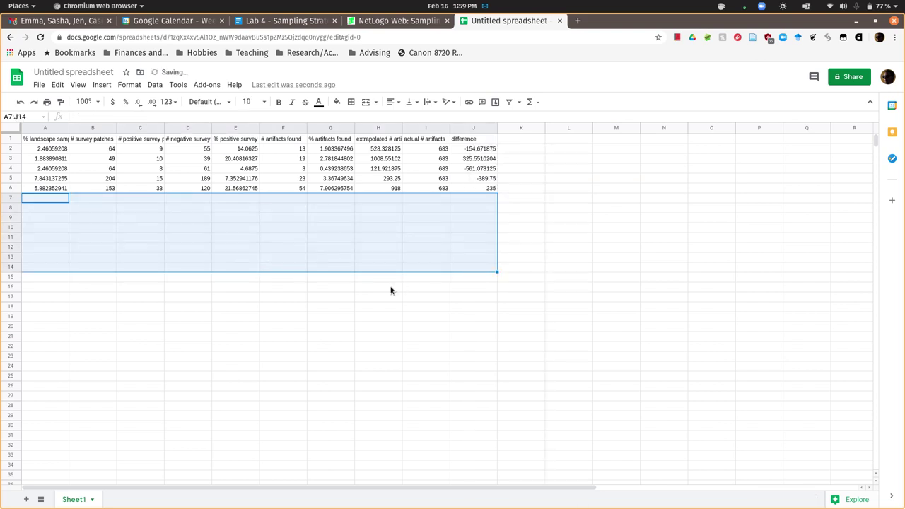
click(420, 260)
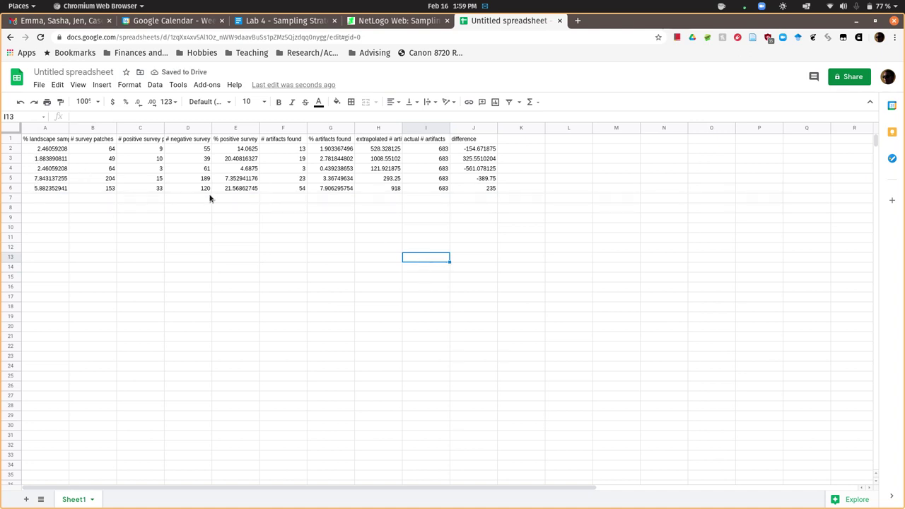
- Review the header row from A1 to the J1 difference header, checking the artifact values
click(47, 142)
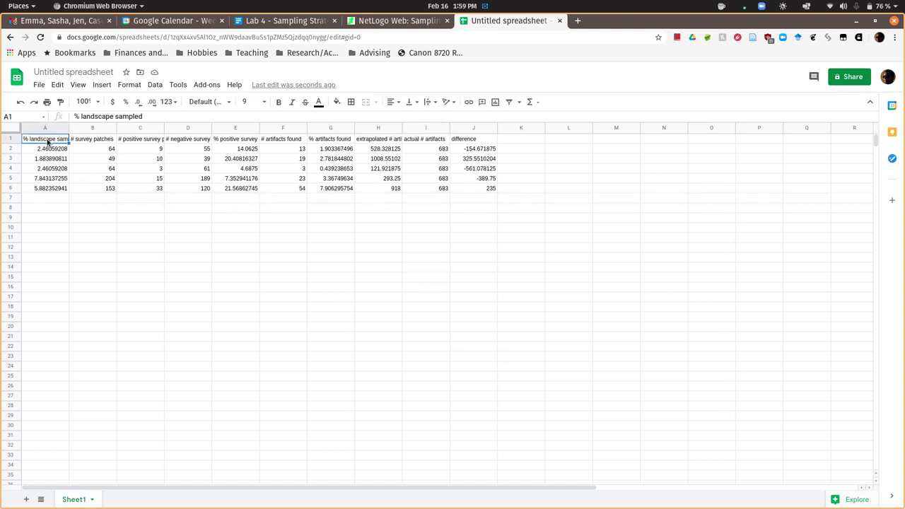
key(Right)
key(Right)
key(Left)
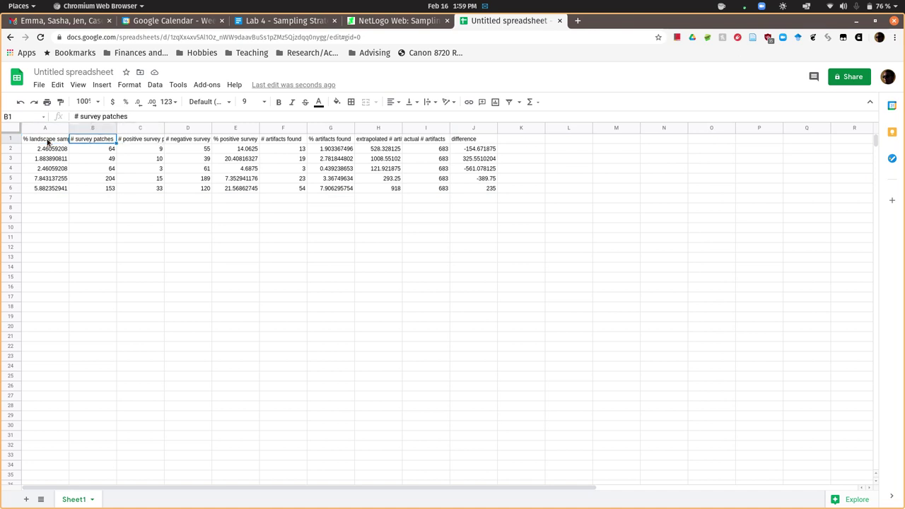
key(Right)
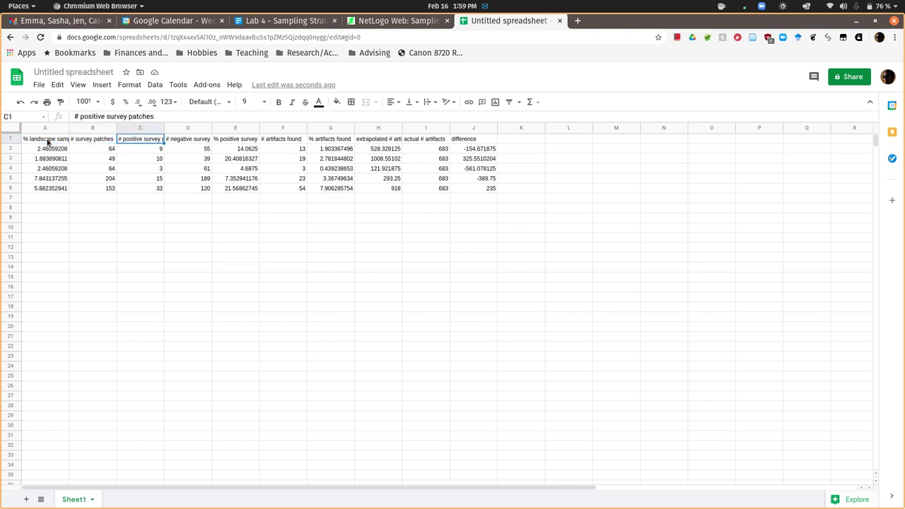
key(Right)
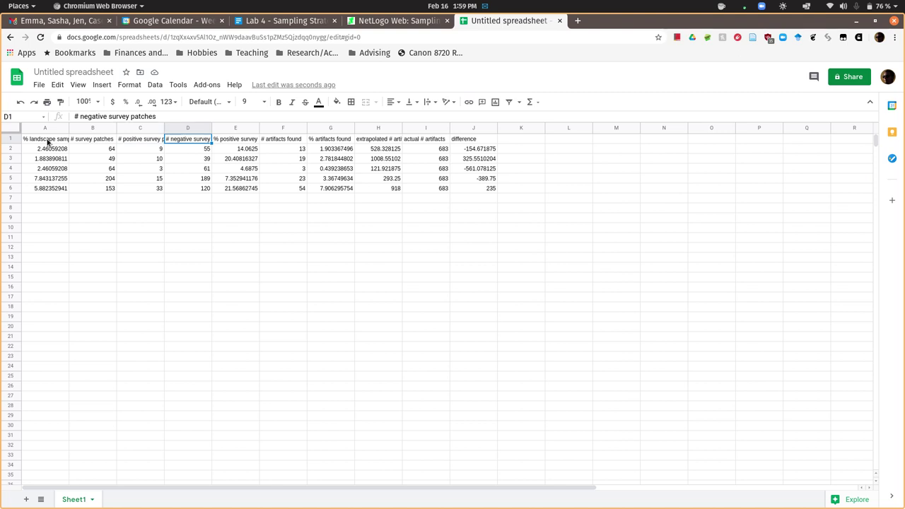
key(Right)
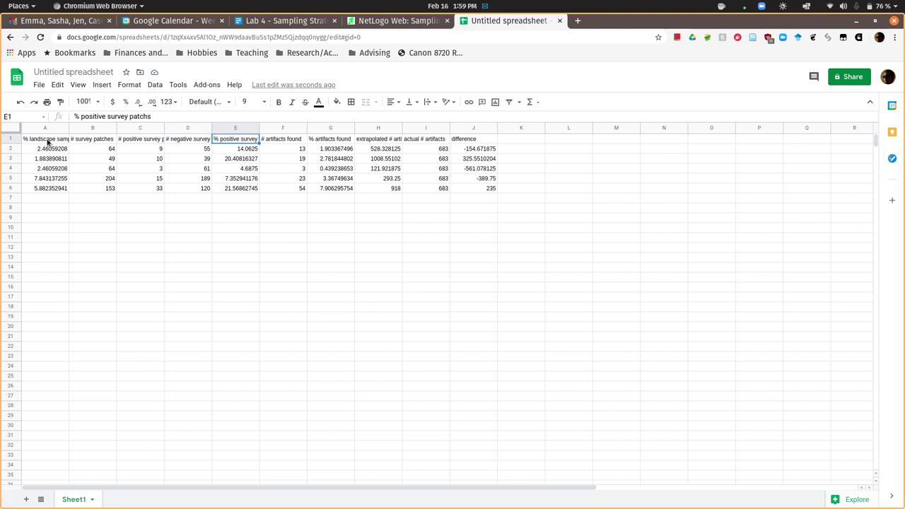
key(Right)
key(Left)
key(Right)
key(Right)
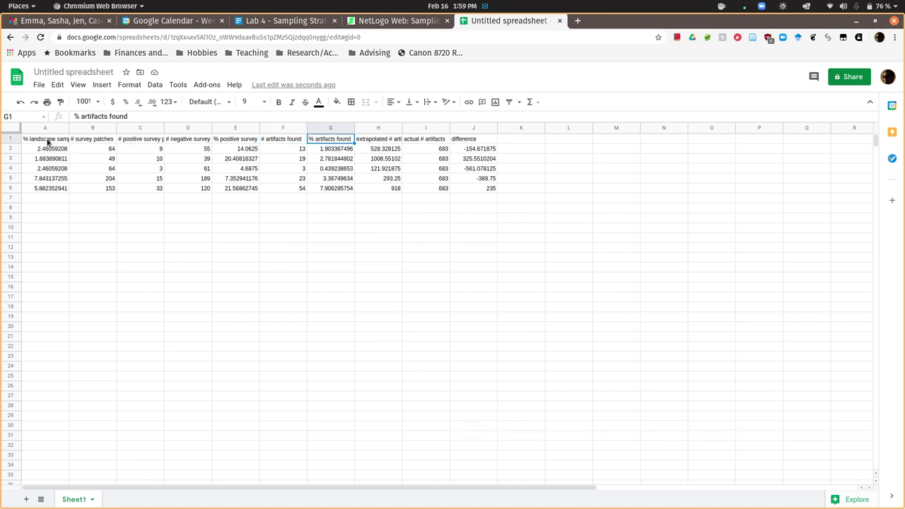
key(Right)
key(Down)
key(Down)
key(Down)
key(Down)
key(Right)
key(Up)
key(Up)
key(Up)
key(Up)
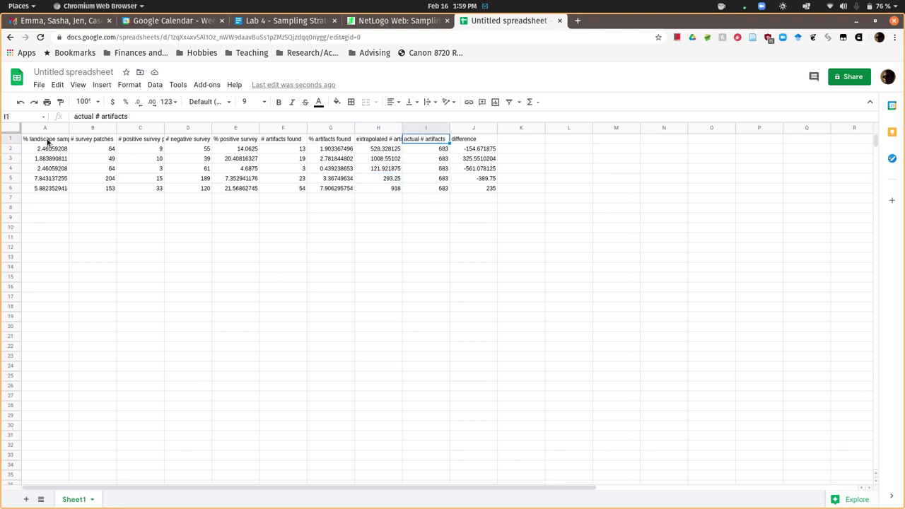
key(Right)
- Check the difference values in J2–J6, ending with 235 in row 6
key(Down)
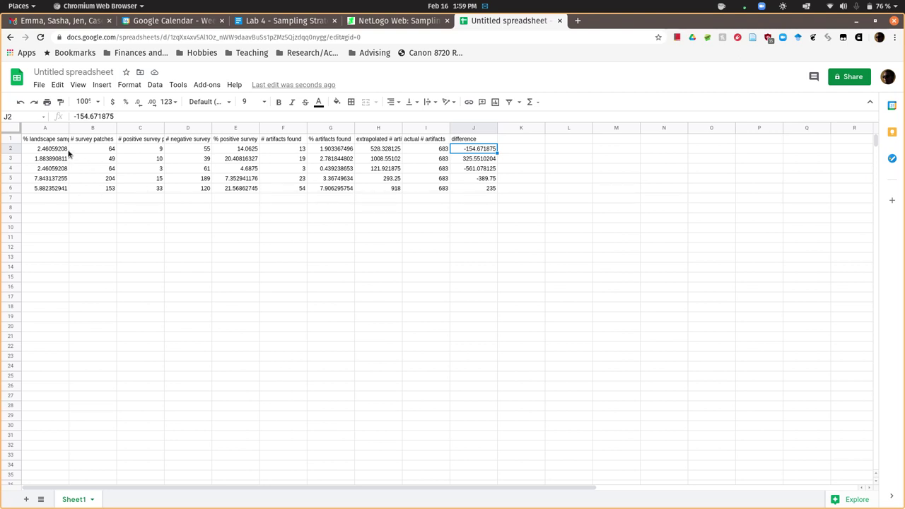
click(490, 189)
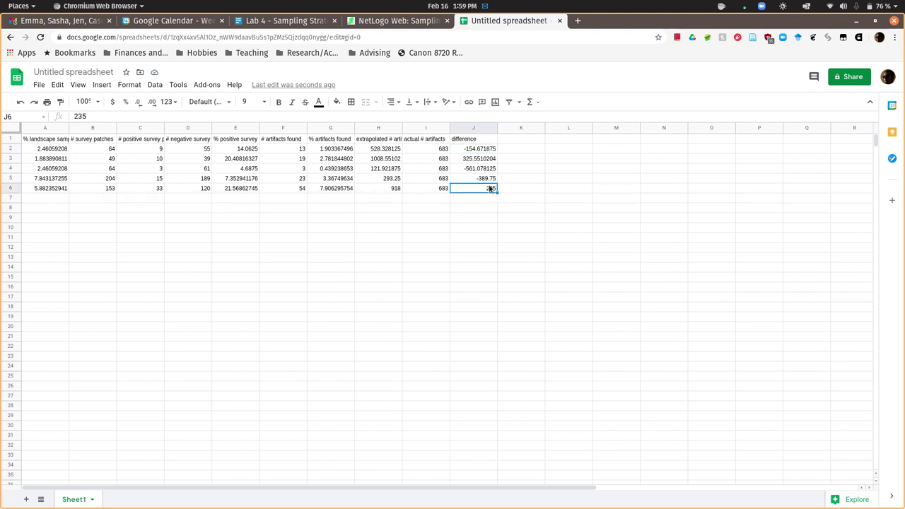
click(477, 148)
key(Down)
key(Down)
key(Down)
key(Up)
key(Up)
key(Up)
key(Down)
key(Down)
key(Down)
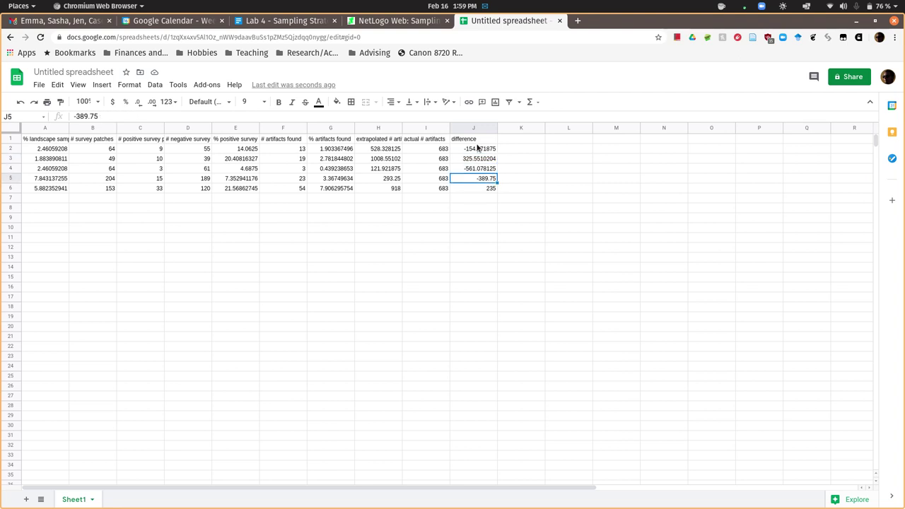
key(Down)
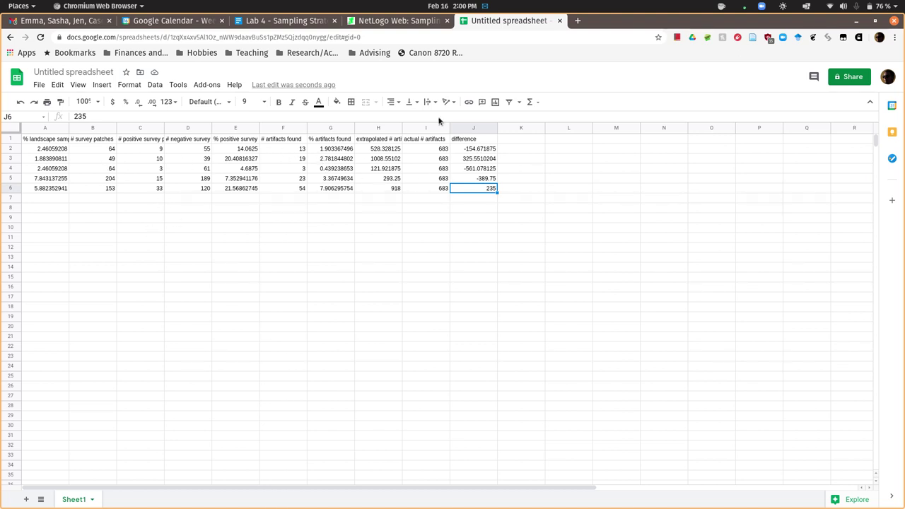
- Save the NetLogo model view image as download.png in the Downloads folder
click(390, 21)
scroll(437, 204, up, 4)
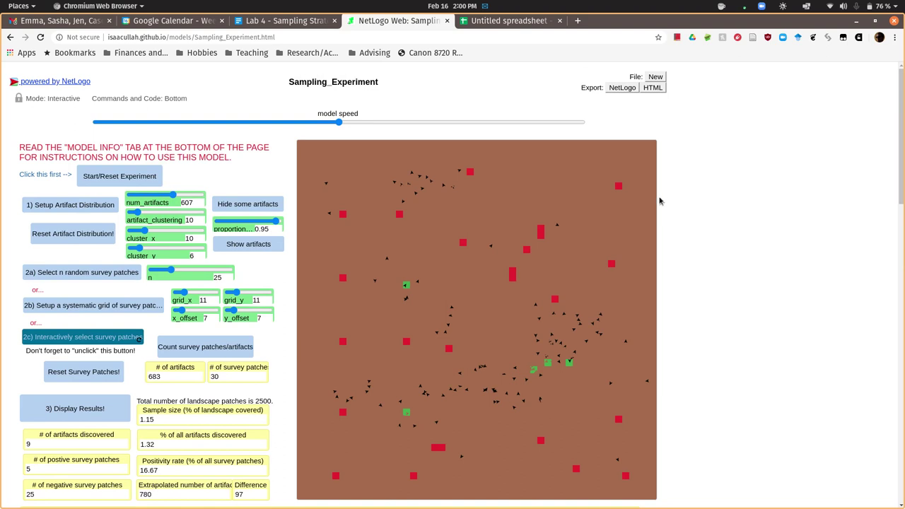
right_click(583, 223)
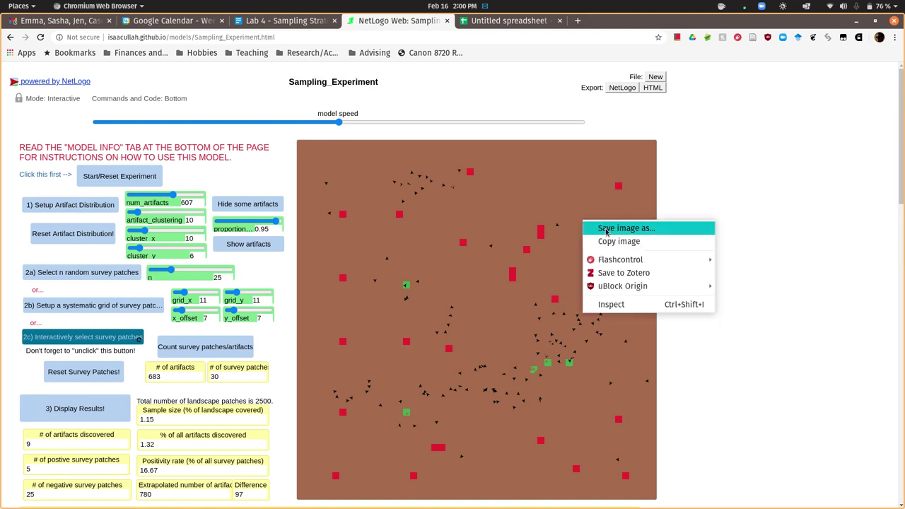
click(606, 231)
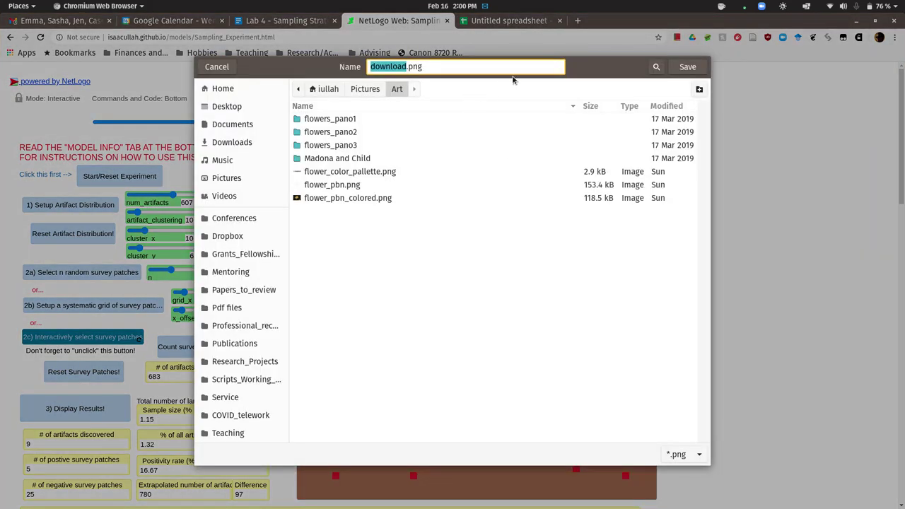
click(226, 143)
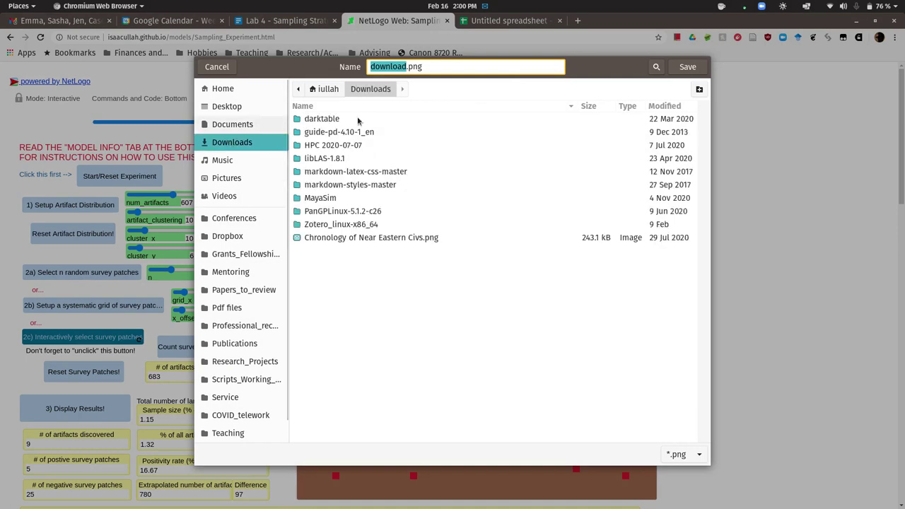
click(688, 66)
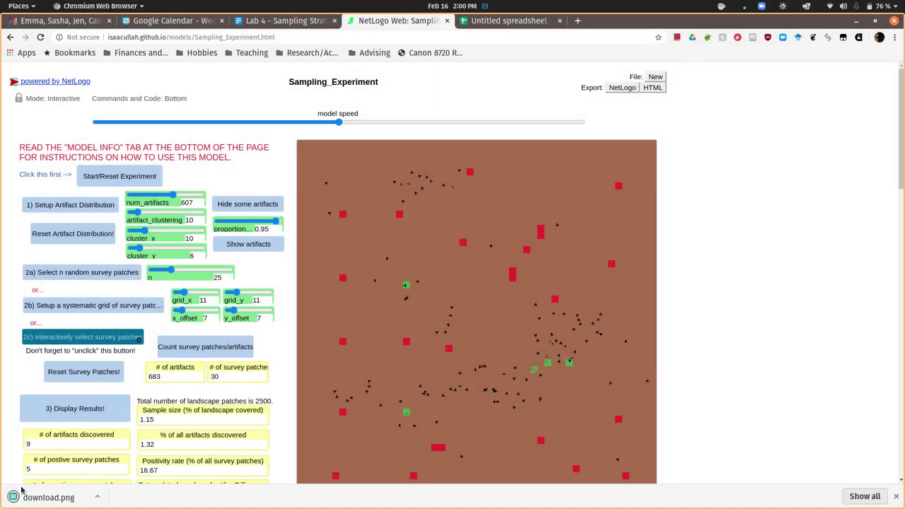
- Preview download.png, close it, and return to the summary spreadsheet
key(super)
click(379, 218)
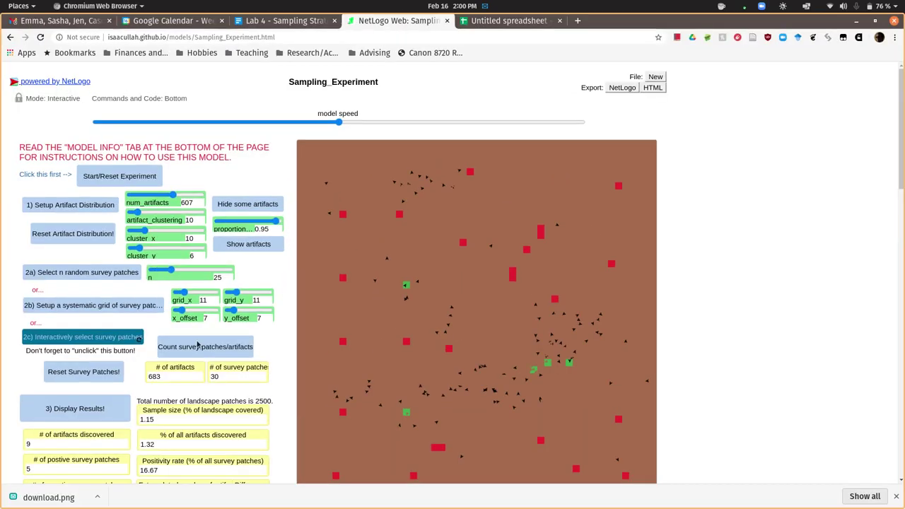
click(49, 497)
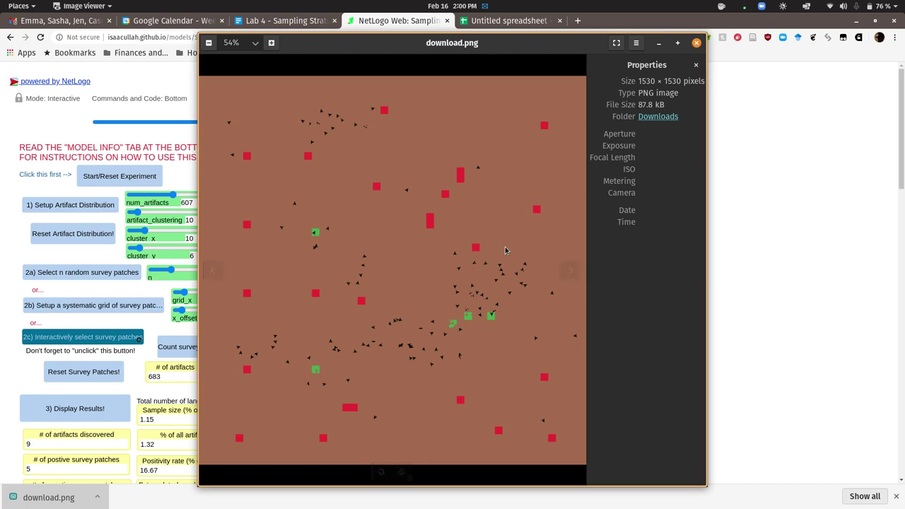
click(697, 43)
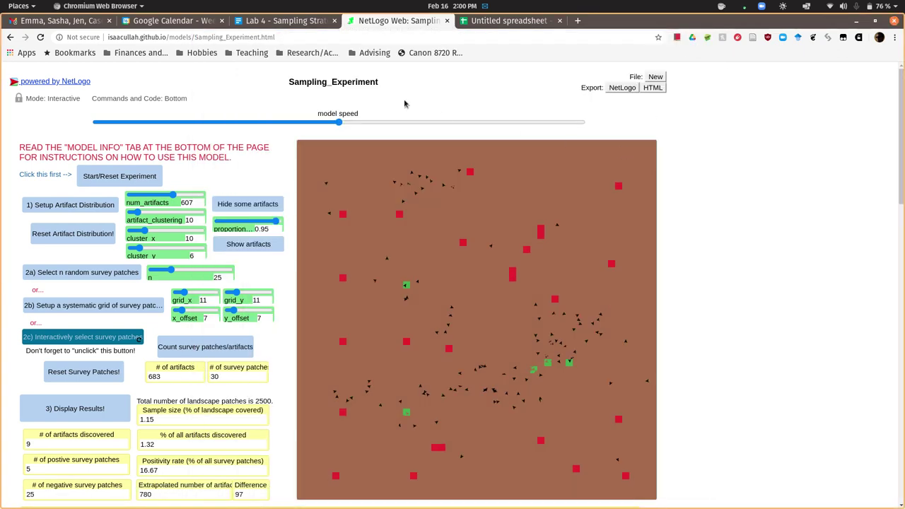
click(484, 25)
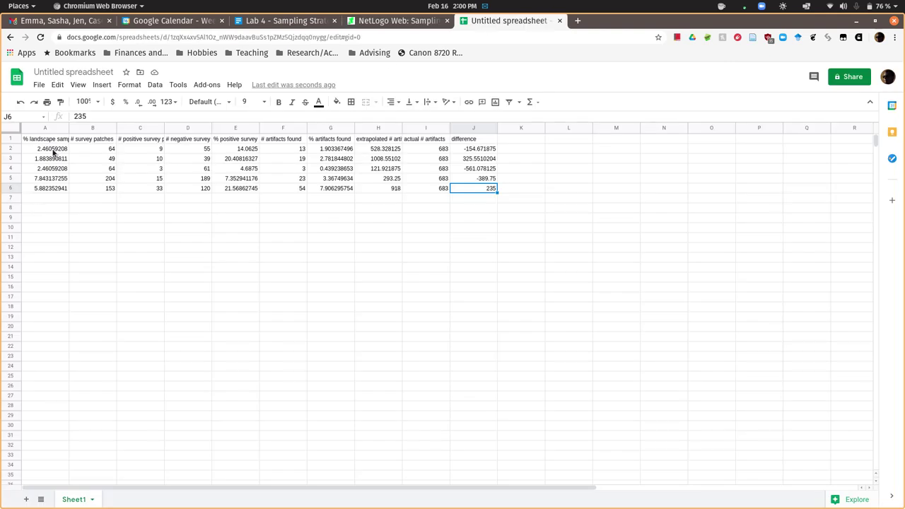
- Insert a new empty column A and label A2 'random'
click(45, 128)
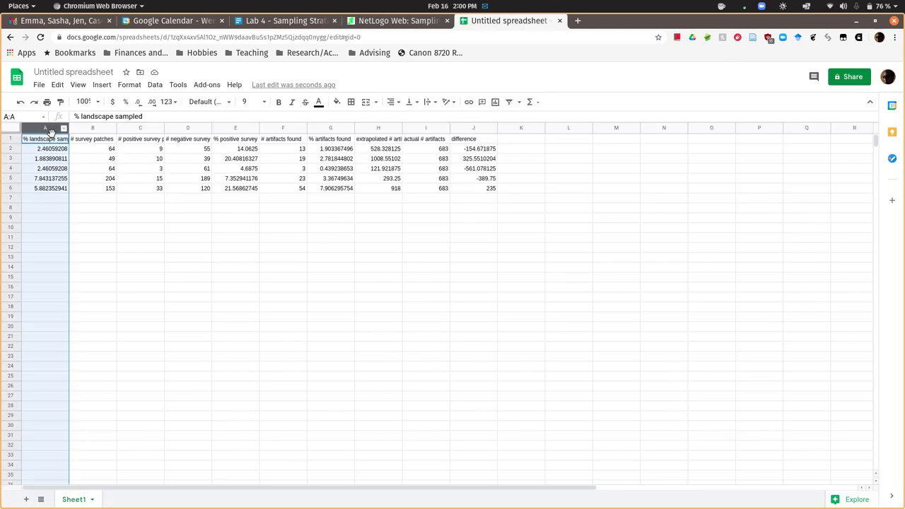
right_click(49, 131)
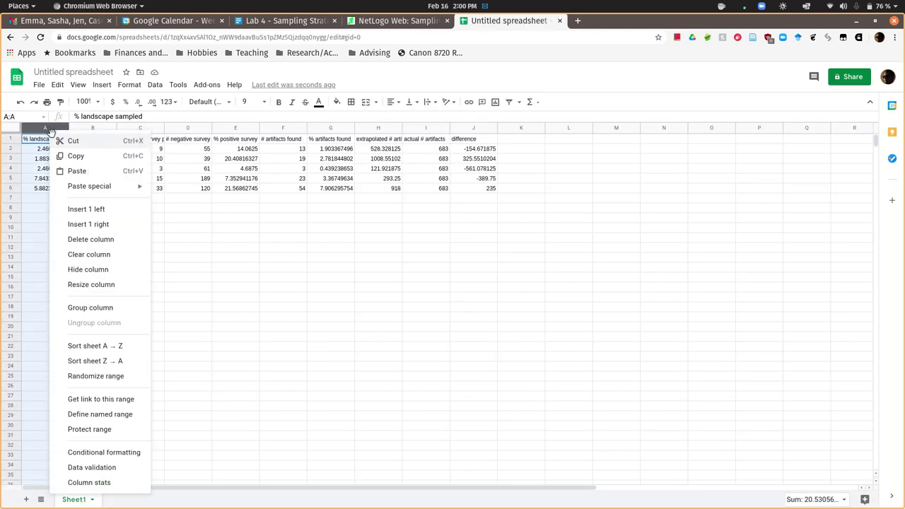
click(82, 210)
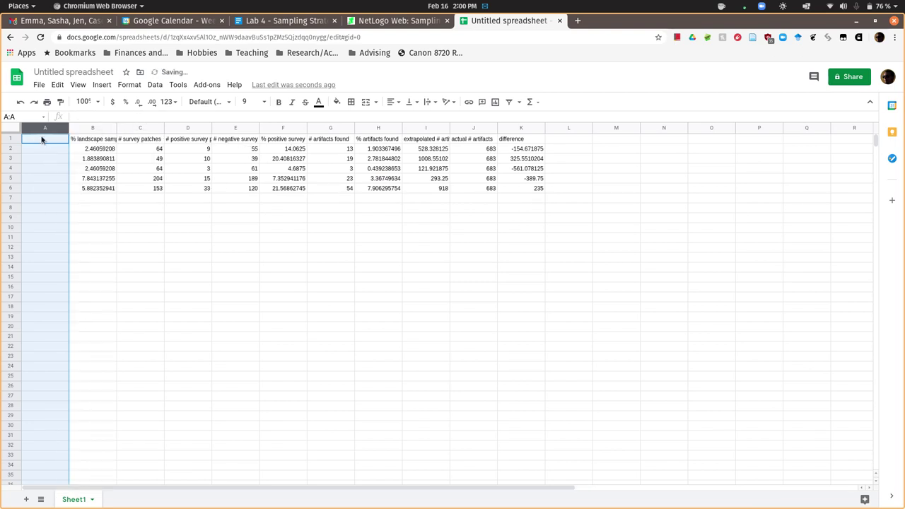
click(41, 139)
key(Down)
text(rand)
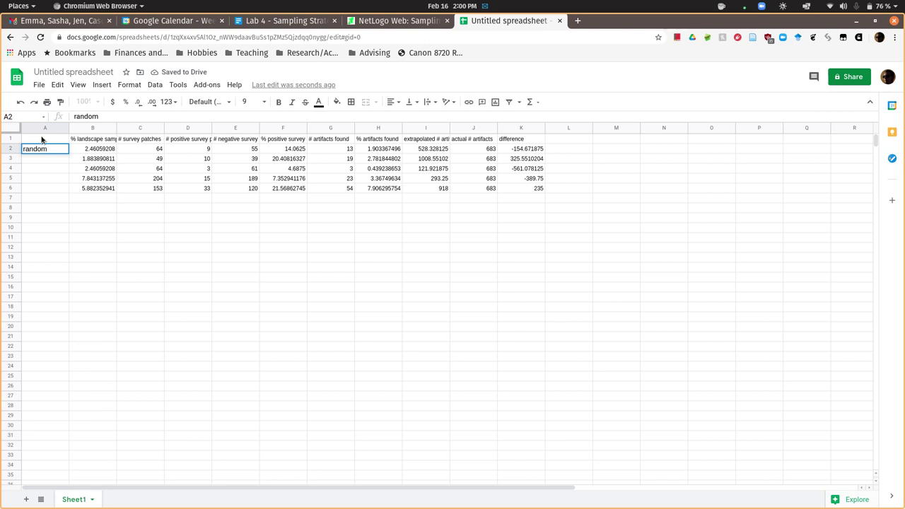
key(Return)
- Label A3–A6 systematic, judgemental, combined and stratified
text(sys)
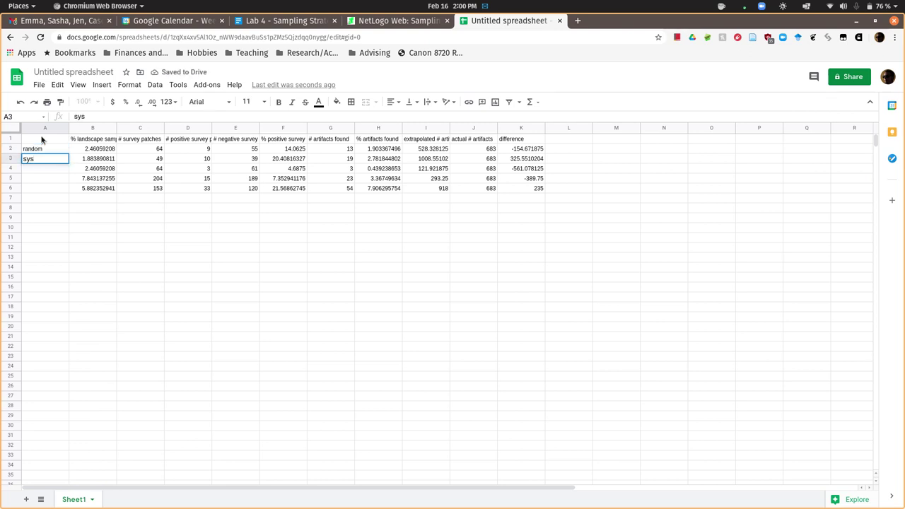
text(tematic)
key(Return)
text(judgement)
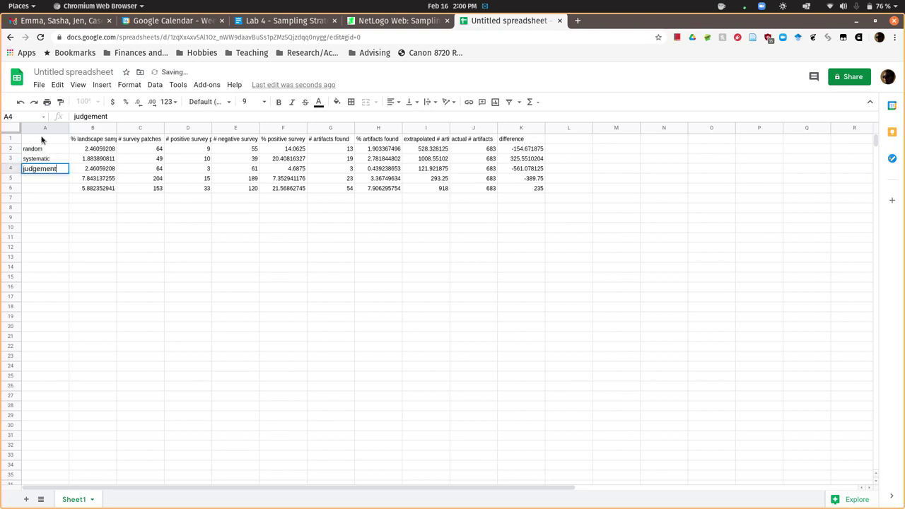
text(a;)
key(Return)
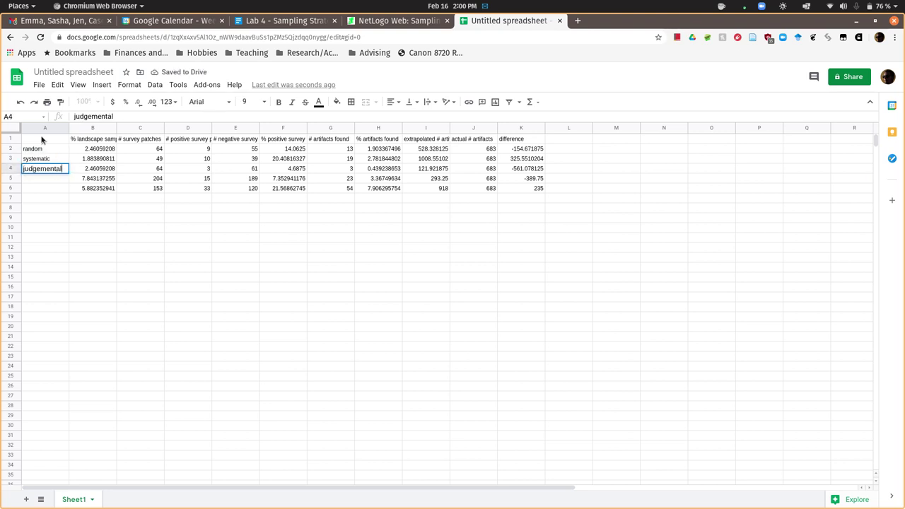
key(Return)
text(combined)
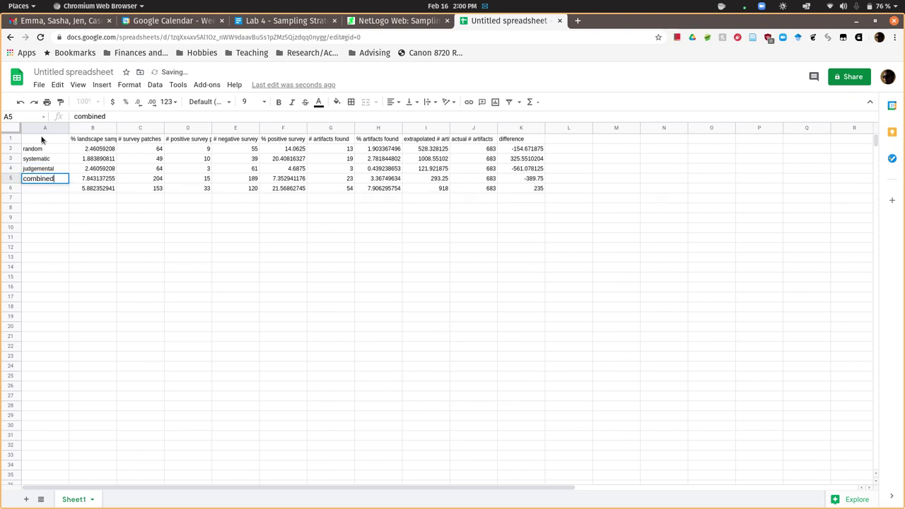
key(Return)
text(stra)
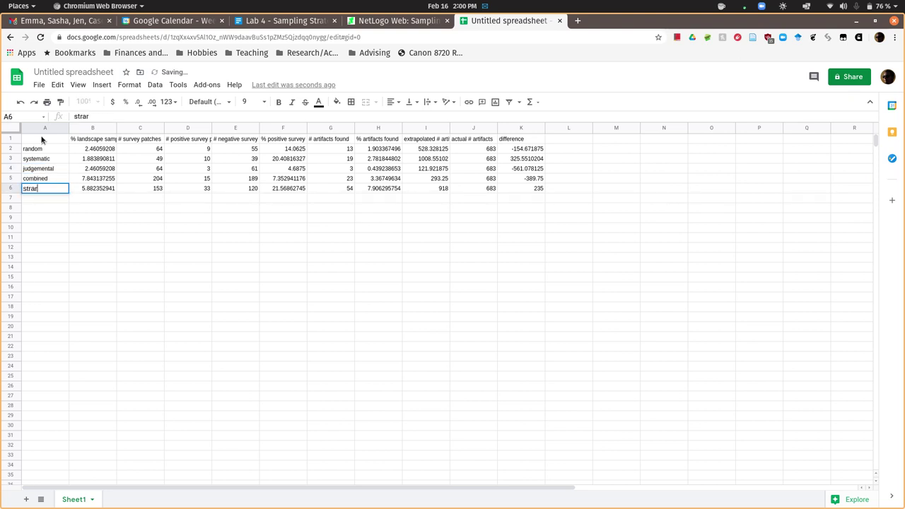
text(r)
key(BackSpace)
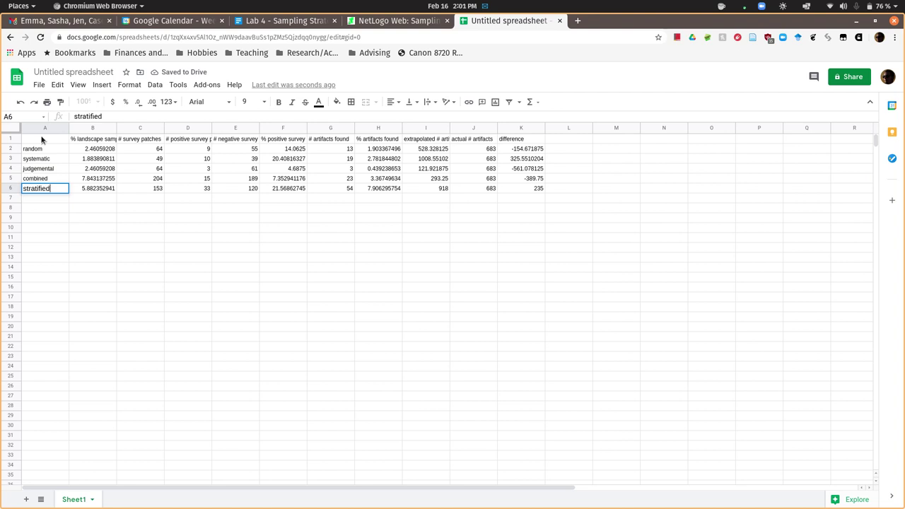
key(Return)
key(Up)
key(Up)
key(Up)
key(Up)
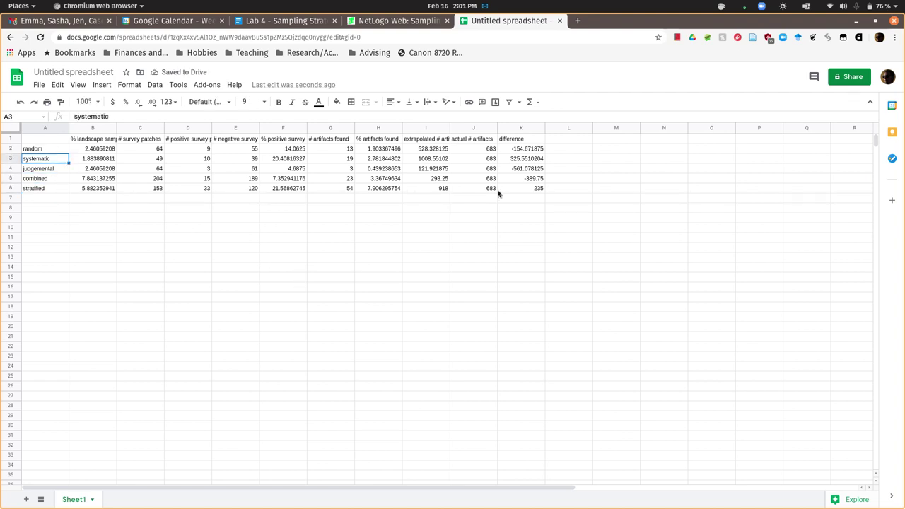
- Return to the NetLogo Web Sampling_Experiment page and scroll back up to its controls
click(388, 24)
scroll(279, 265, down, 10)
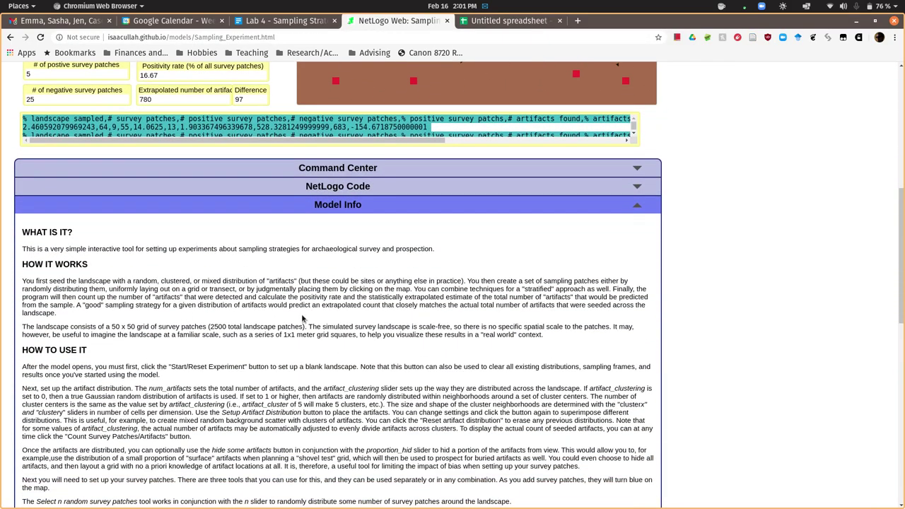
scroll(302, 319, down, 4)
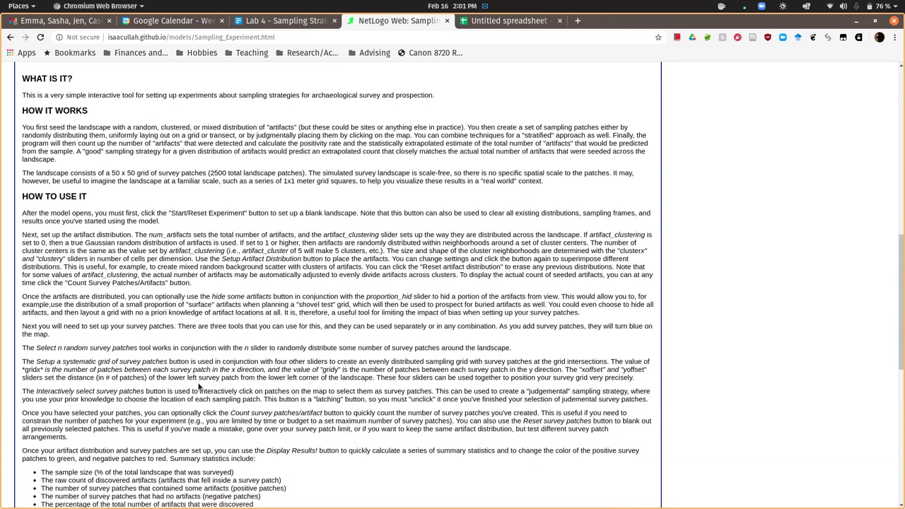
scroll(169, 359, up, 9)
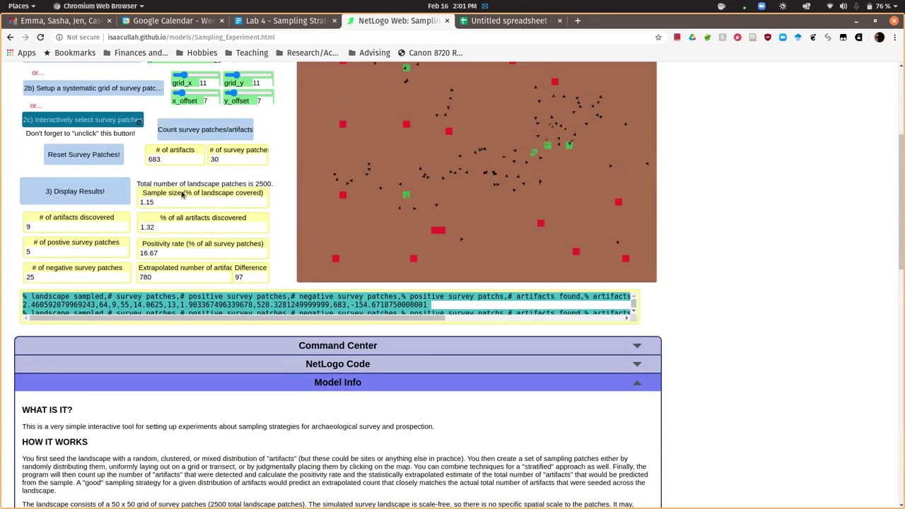
scroll(193, 191, up, 5)
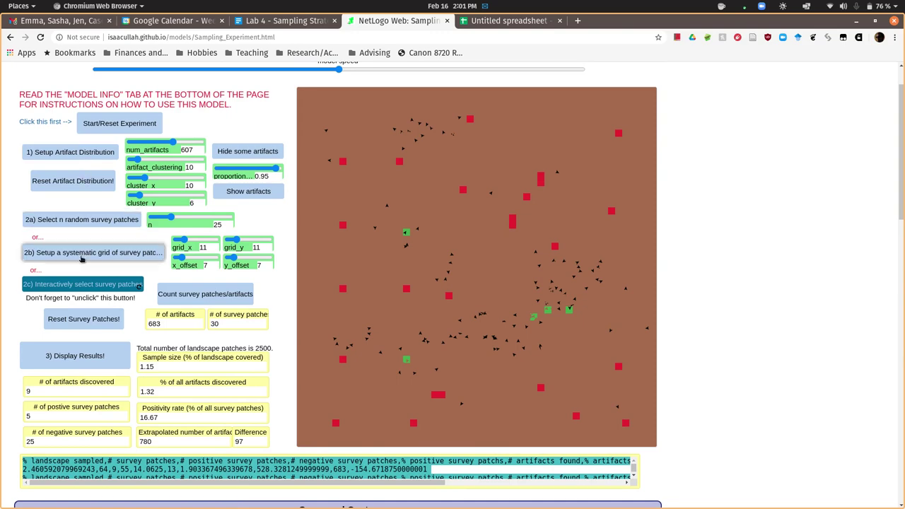